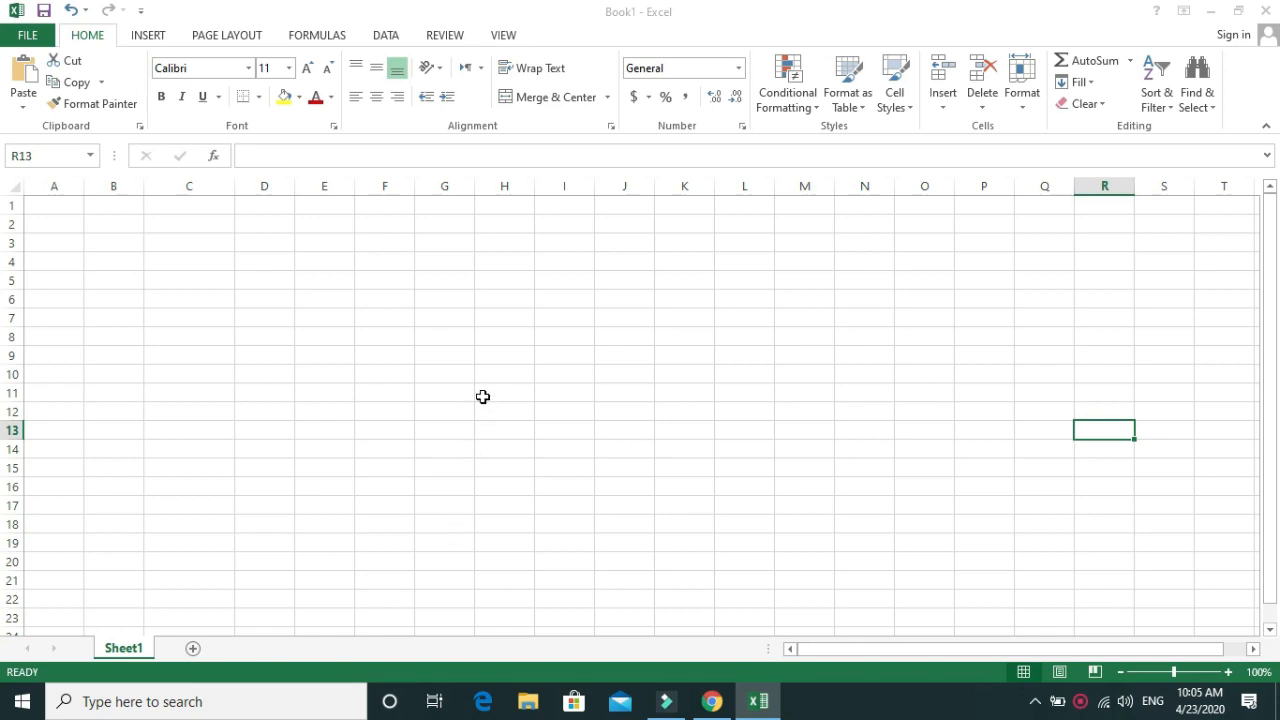
Step: Enter "ABCD Name" in cell C2 and "Adress ABCD" in cell C3
{"action": "left_click", "coordinate": [171, 237]}
{"action": "left_click_drag", "start_coordinate": [151, 224], "coordinate": [214, 231]}
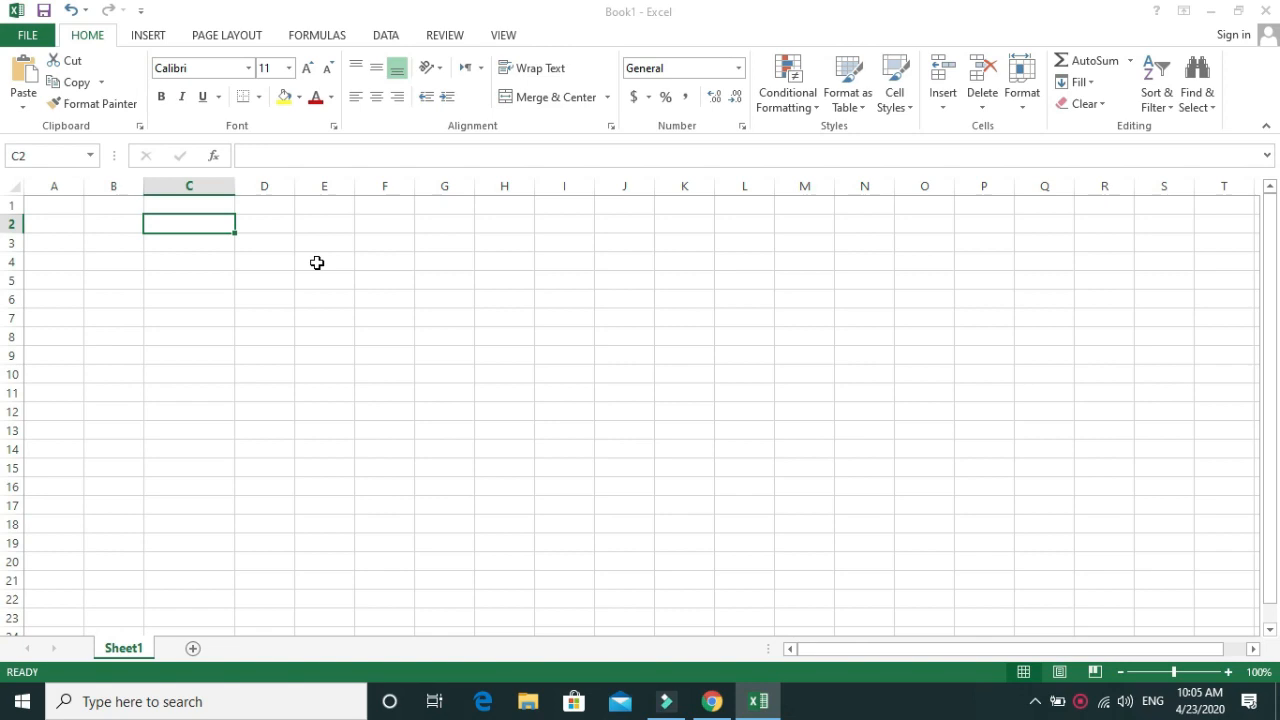
{"action": "type", "text": "A"}
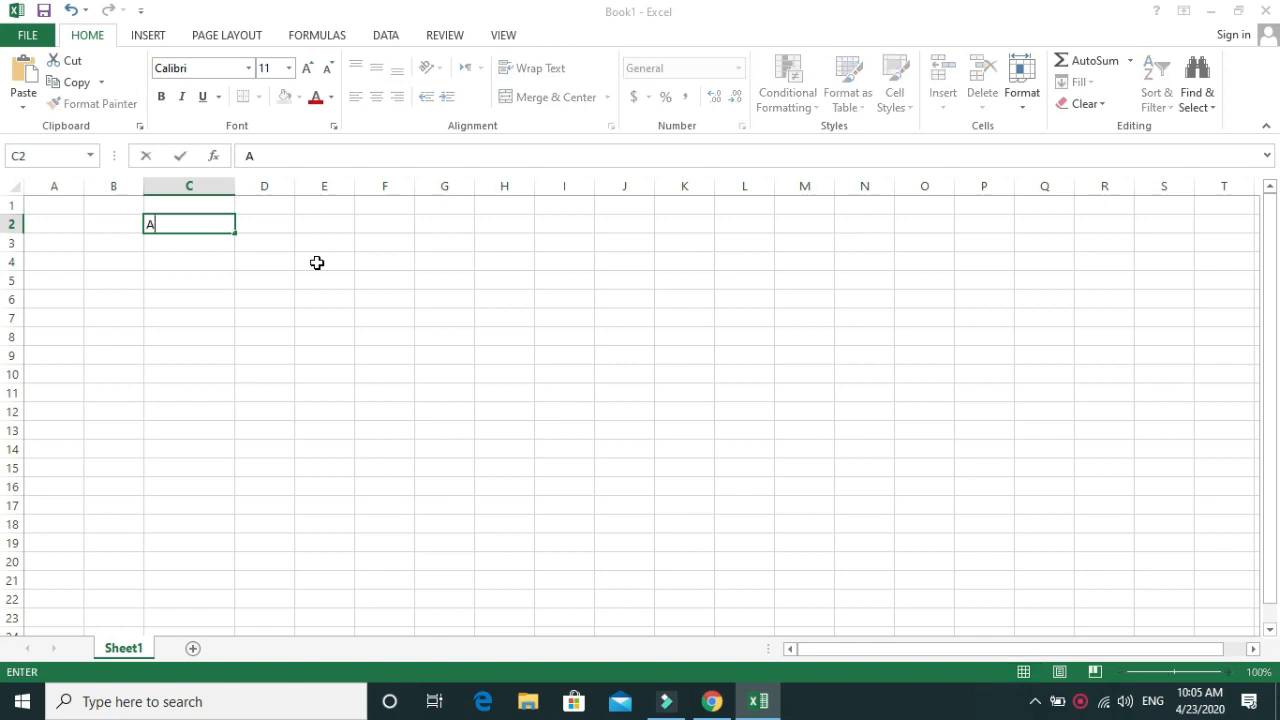
{"action": "type", "text": "BCD Name"}
{"action": "key", "text": "Return"}
{"action": "type", "text": "Adres"}
{"action": "key", "text": "BackSpace"}
{"action": "key", "text": "BackSpace"}
{"action": "type", "text": "ess ABCD"}
{"action": "key", "text": "Return"}
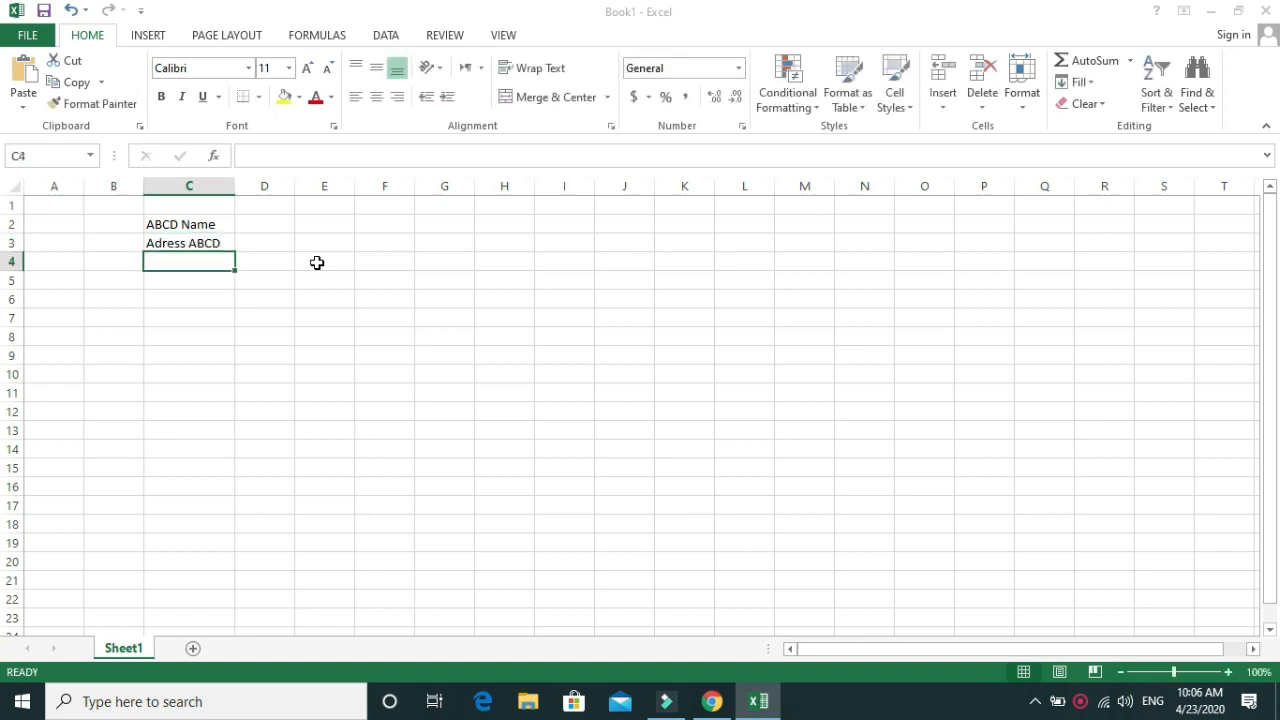
Step: Enter the column headings "Sr" in cell C6 and "Name" in cell D6
{"action": "left_click", "coordinate": [211, 243]}
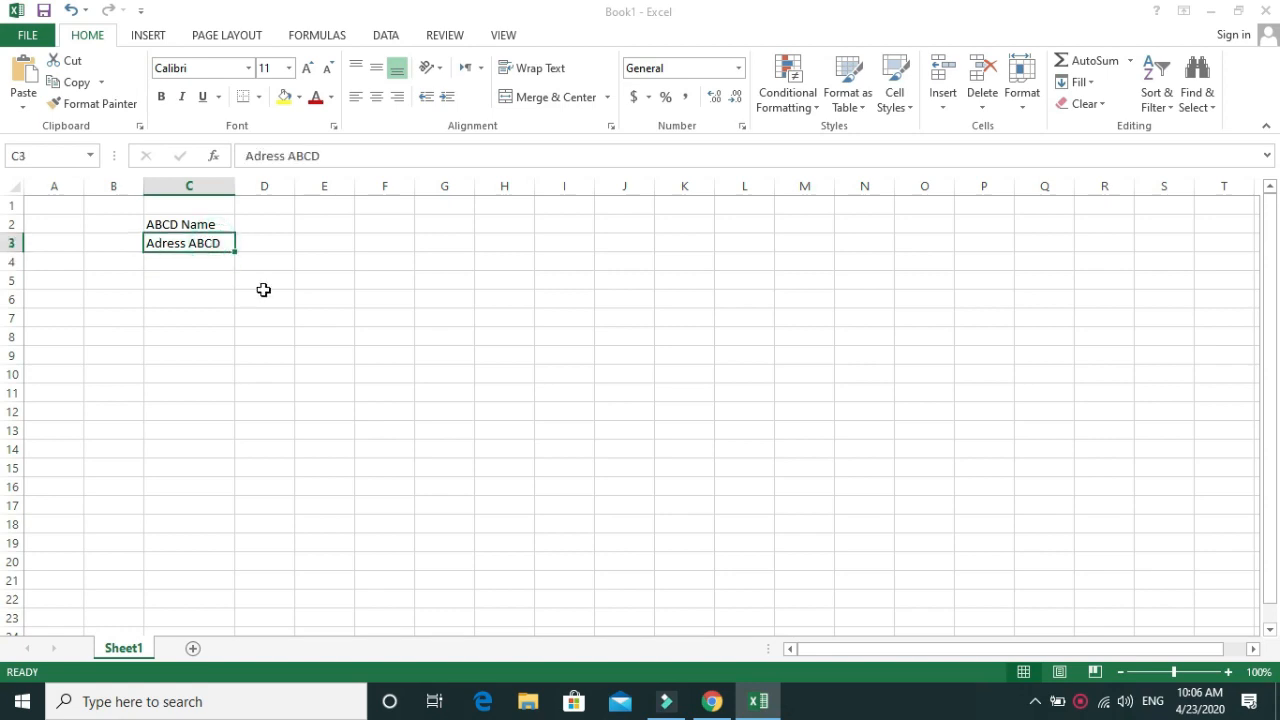
{"action": "left_click", "coordinate": [194, 261]}
{"action": "left_click", "coordinate": [178, 302]}
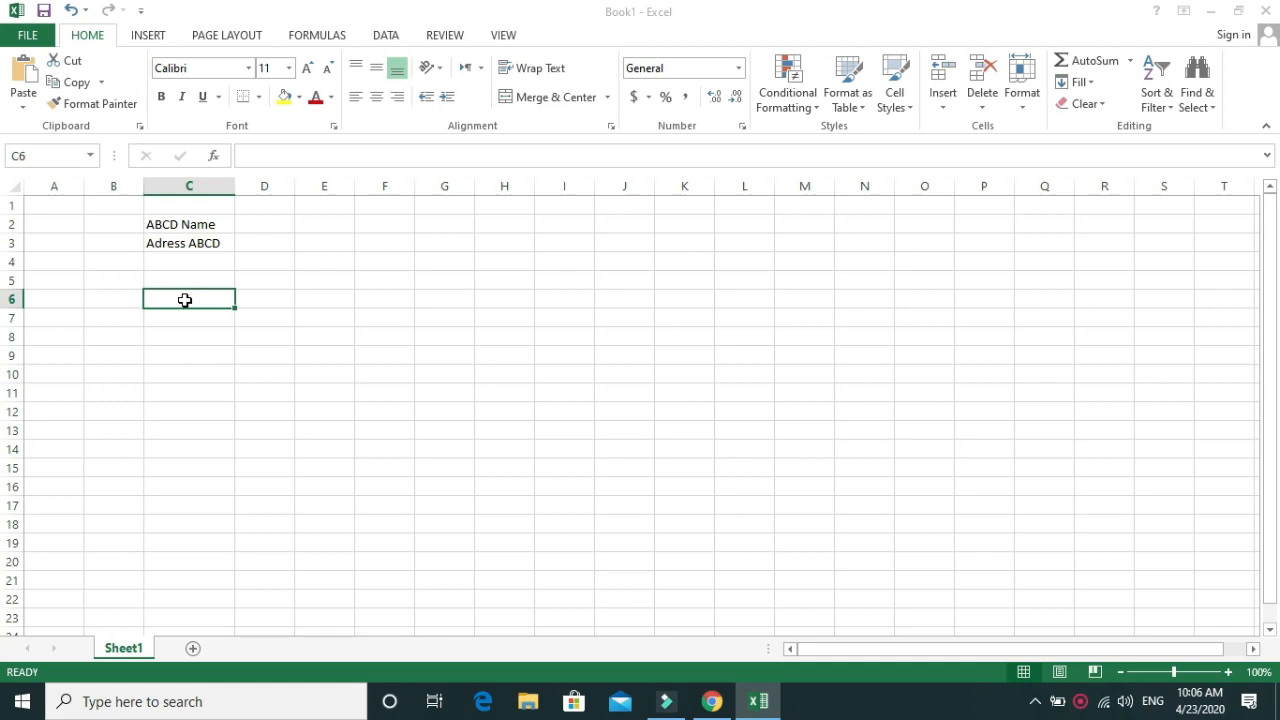
{"action": "type", "text": "Sr"}
{"action": "key", "text": "Tab"}
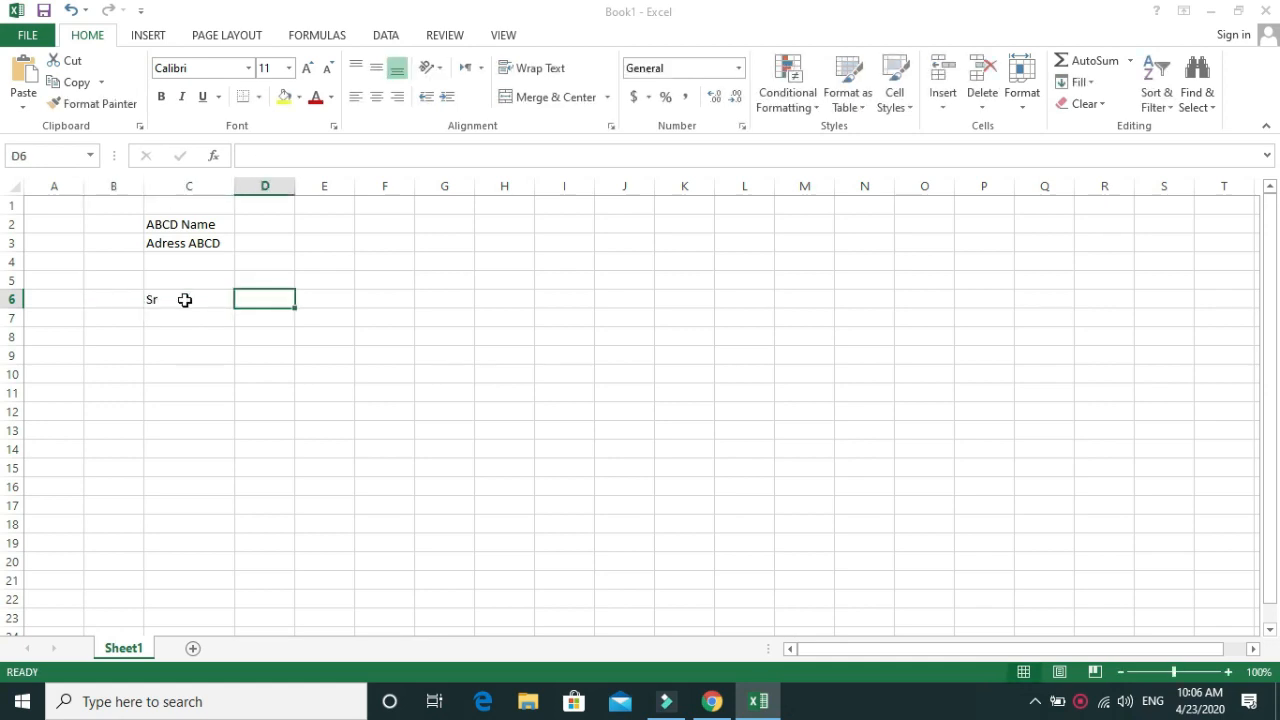
{"action": "left_click", "coordinate": [185, 300]}
{"action": "key", "text": "Return"}
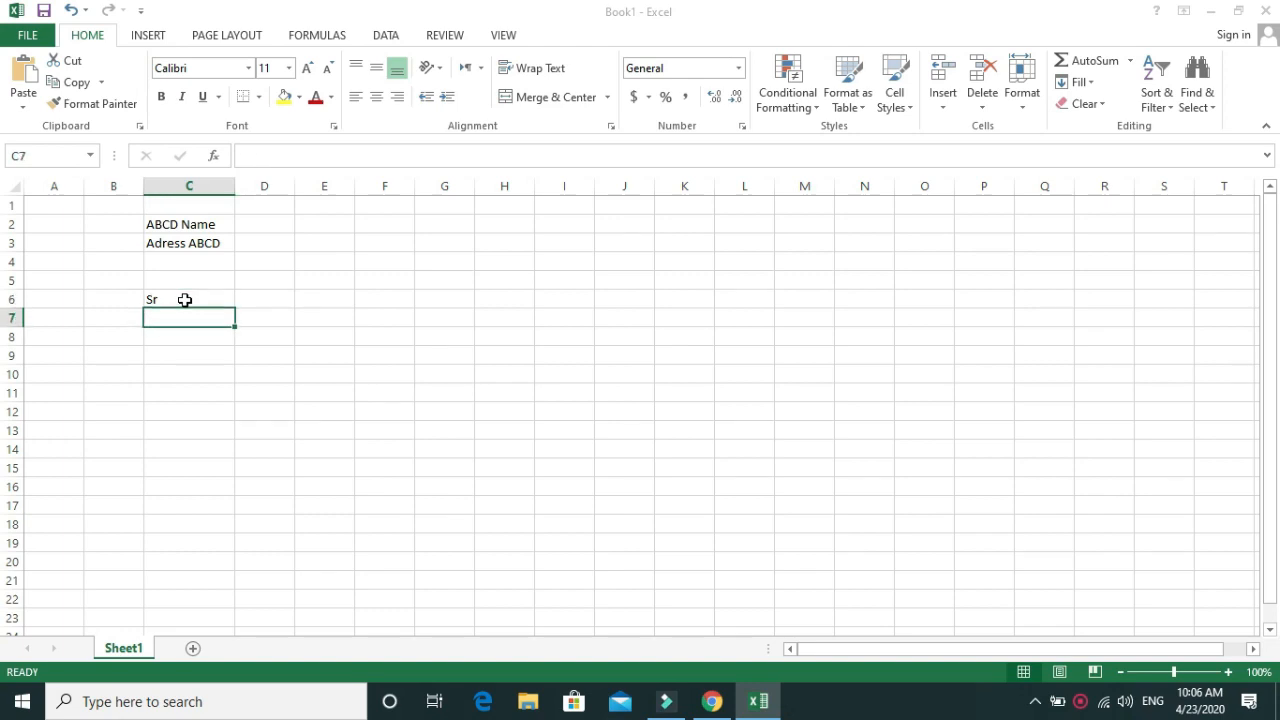
{"action": "left_click", "coordinate": [254, 298]}
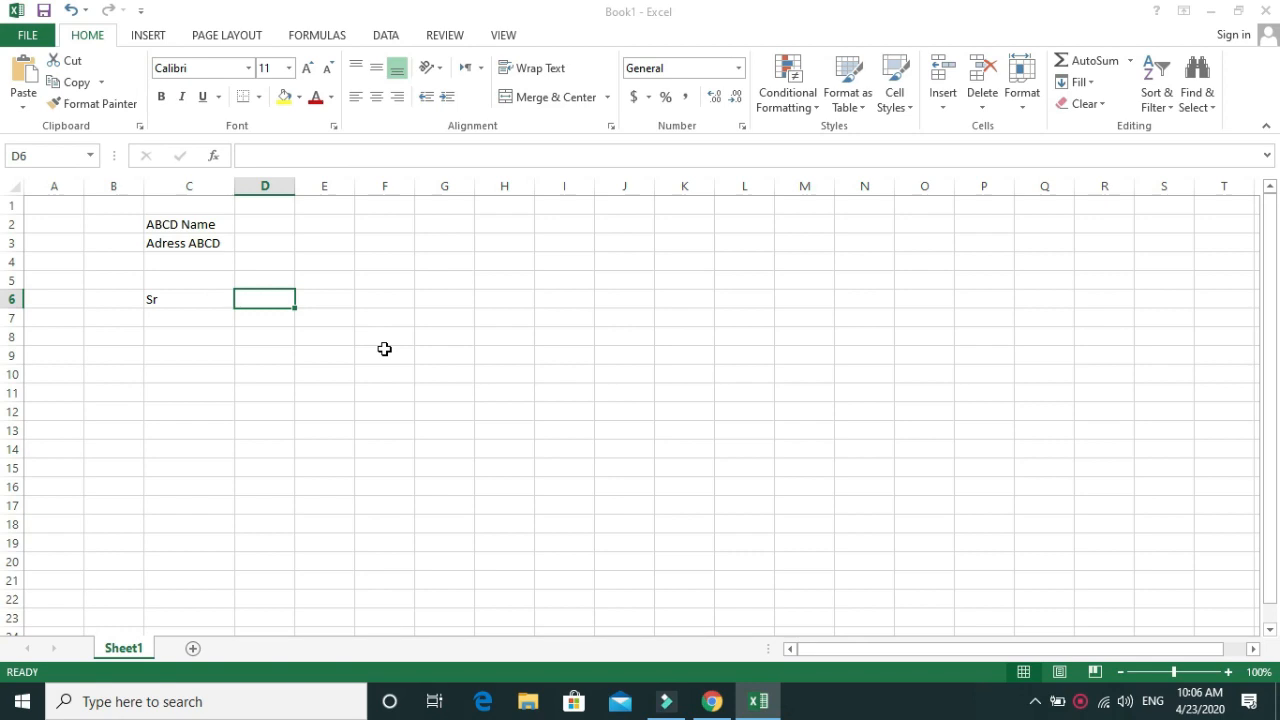
{"action": "type", "text": "Name"}
{"action": "key", "text": "Return"}
Step: Add the subject headings "Phy", "Che", "Eng" and "math" in cells E6 to H6
{"action": "key", "text": "Right"}
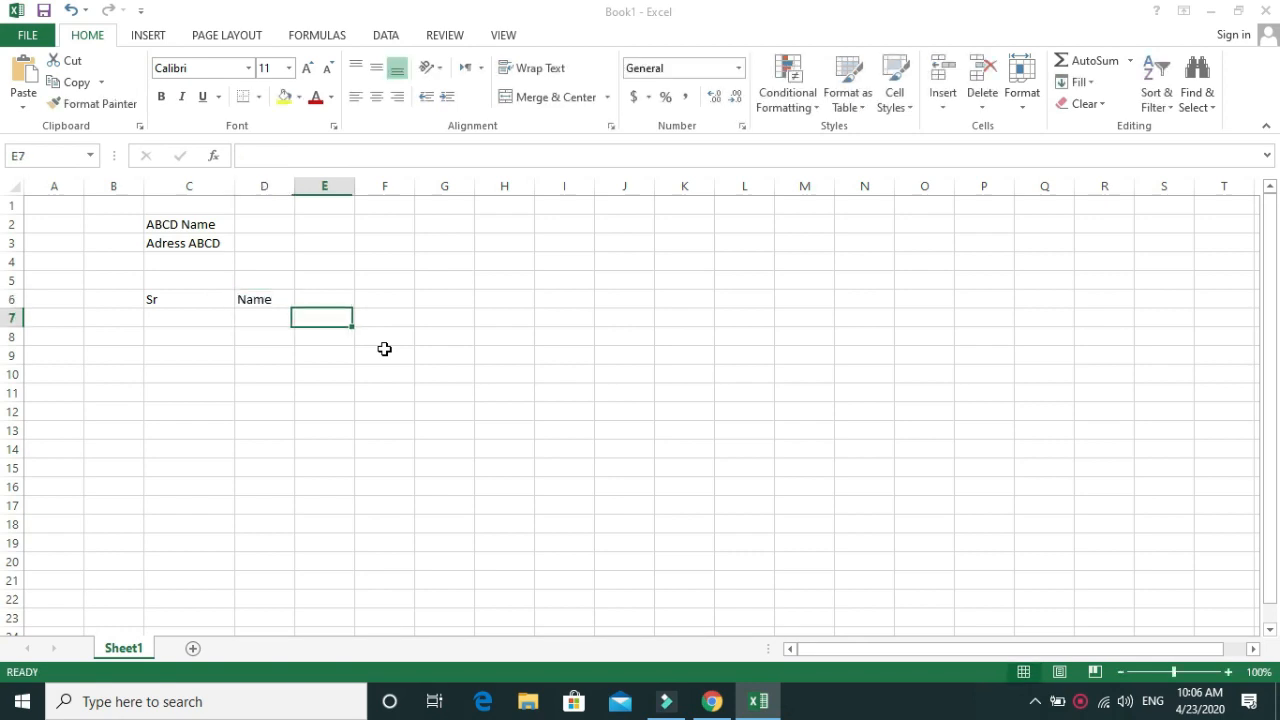
{"action": "key", "text": "Up"}
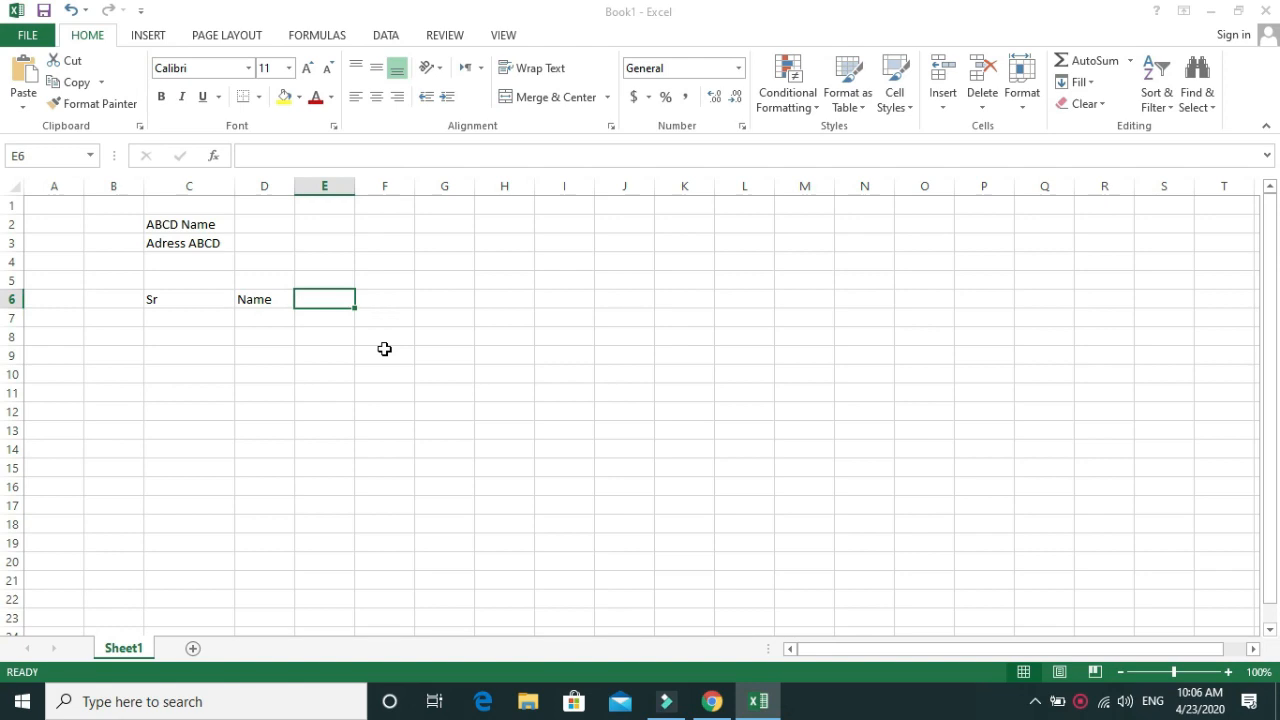
{"action": "type", "text": "Phy"}
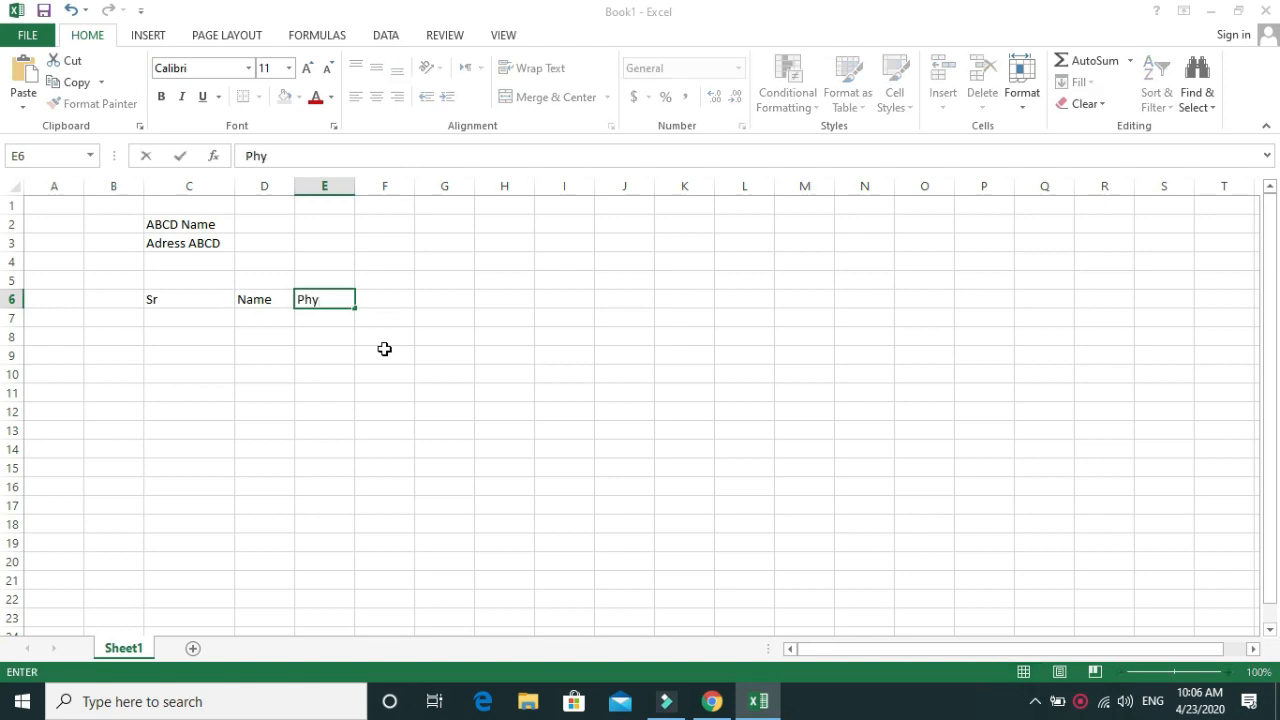
{"action": "key", "text": "Tab"}
{"action": "type", "text": "Che"}
{"action": "key", "text": "Tab"}
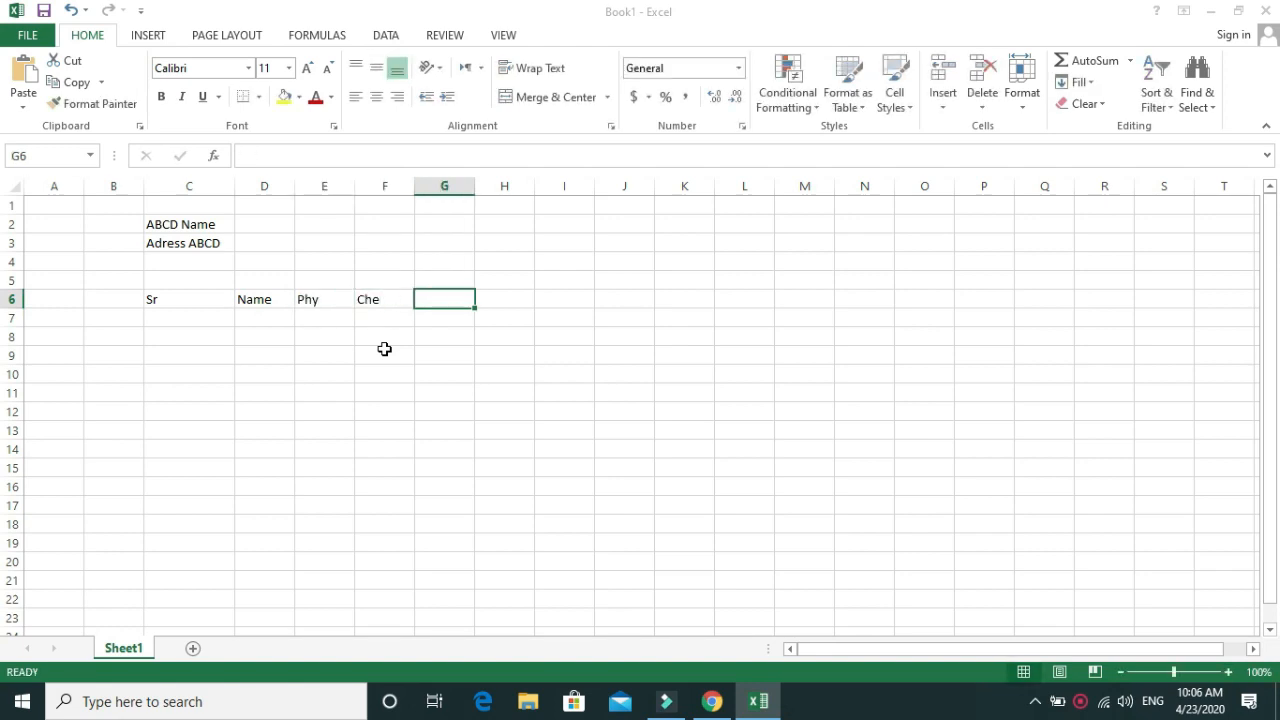
{"action": "type", "text": "Eng"}
{"action": "key", "text": "Tab"}
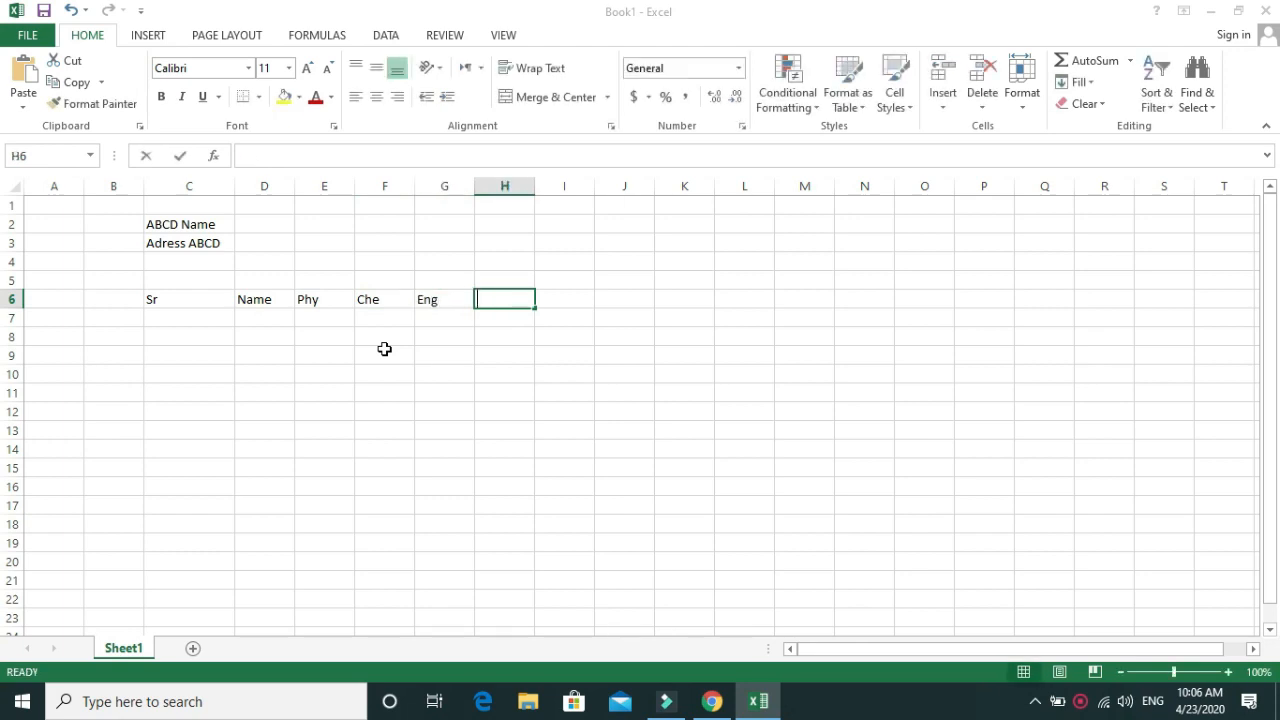
{"action": "type", "text": "math"}
{"action": "key", "text": "Tab"}
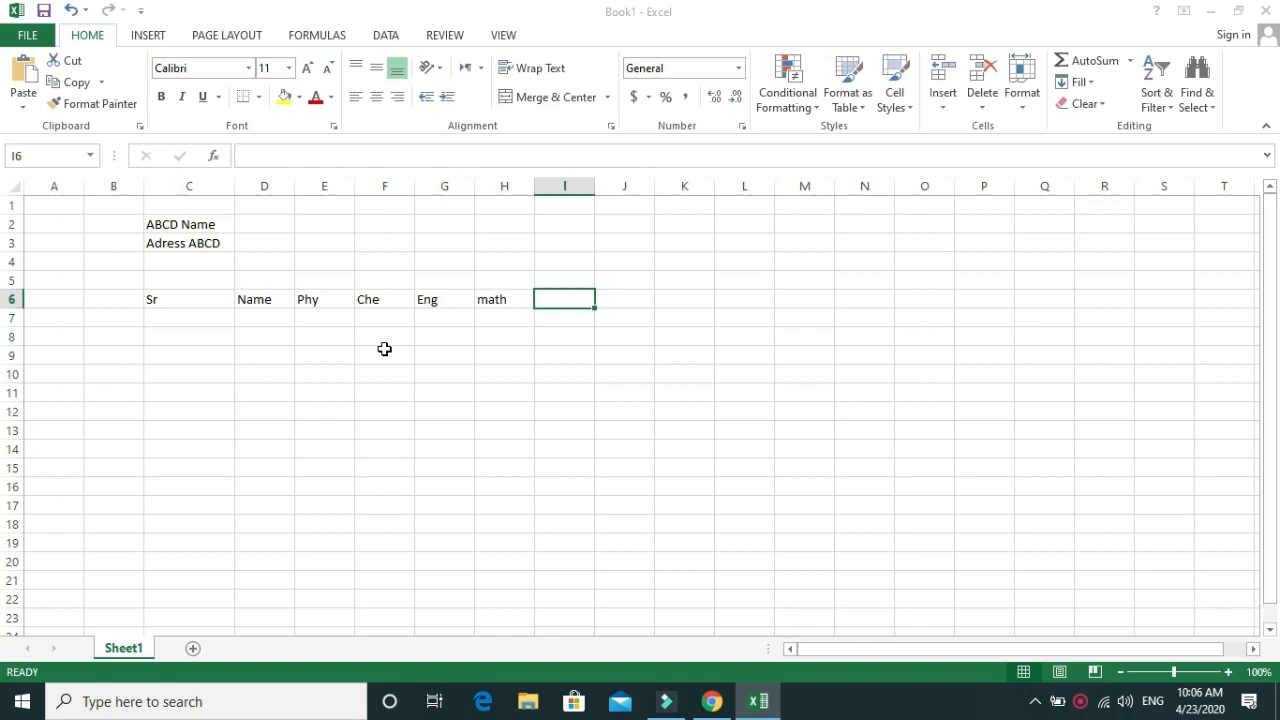
Step: Add the result headings "Total", "Per" and "Grading" in cells I6 to K6
{"action": "type", "text": "T"}
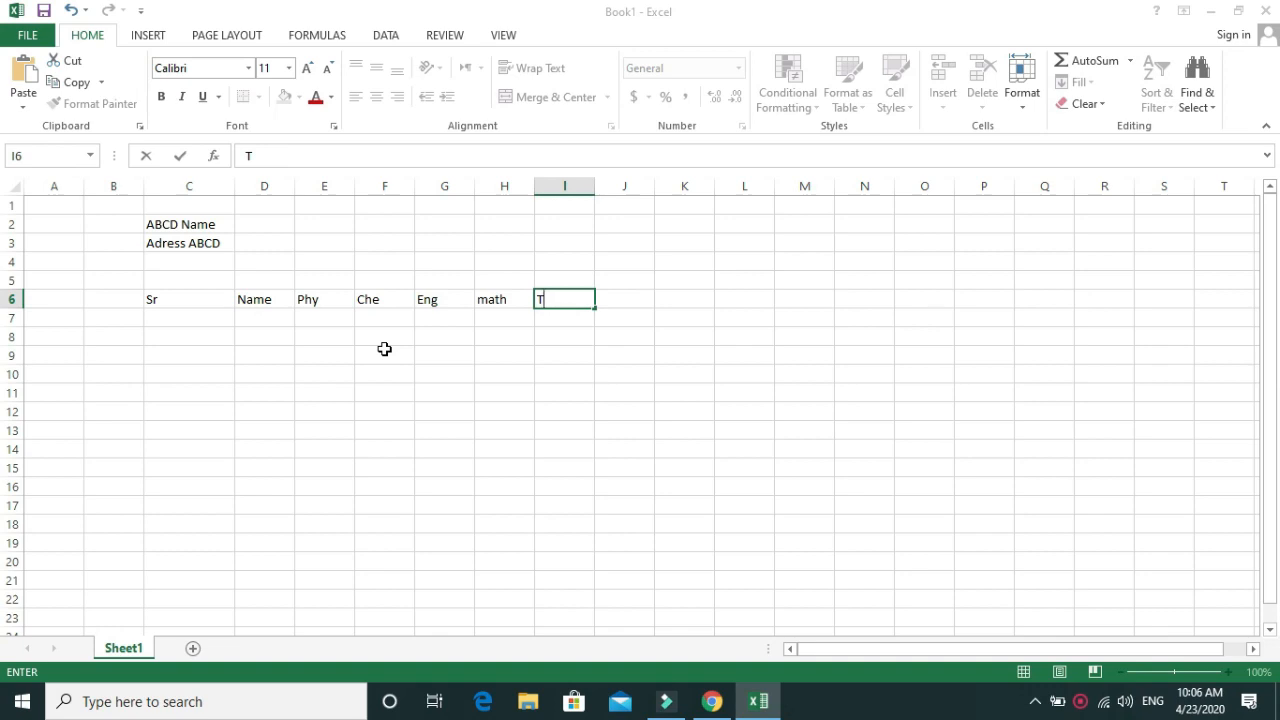
{"action": "type", "text": "otal"}
{"action": "key", "text": "ctrl+Return"}
{"action": "key", "text": "Tab"}
{"action": "type", "text": "Per"}
{"action": "key", "text": "Tab"}
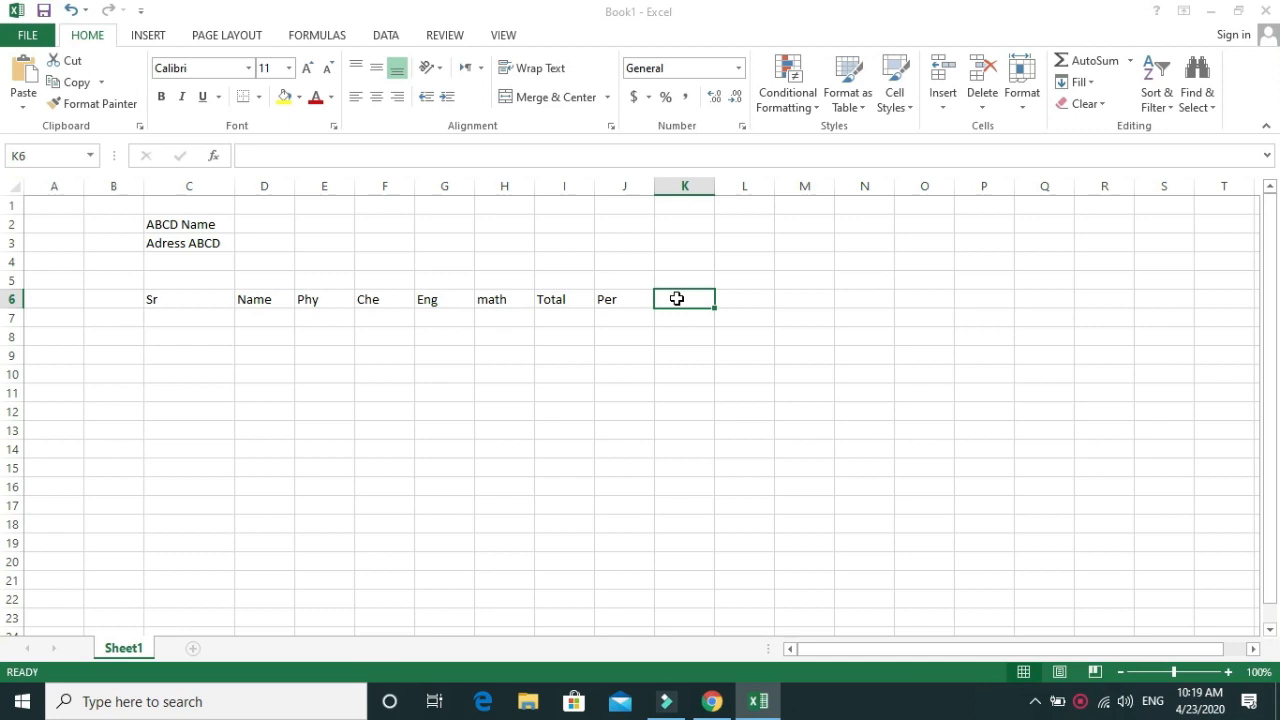
{"action": "type", "text": "Grading"}
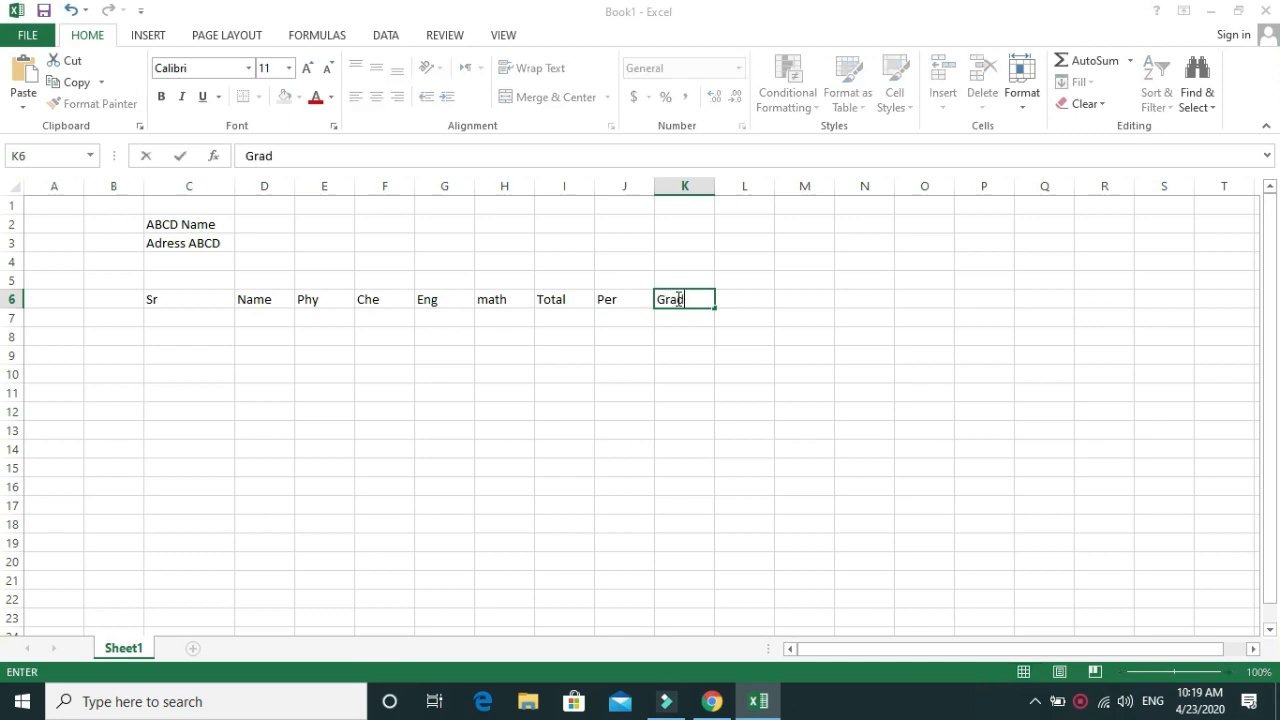
{"action": "key", "text": "Return"}
Step: Enter the serial numbers 1 and 2 in cells C7 and C8 under the Sr heading
{"action": "key", "text": "Left"}
{"action": "key", "text": "Left"}
{"action": "key", "text": "Left"}
{"action": "key", "text": "Left"}
{"action": "key", "text": "Left"}
{"action": "key", "text": "Left"}
{"action": "key", "text": "Left"}
{"action": "key", "text": "Left"}
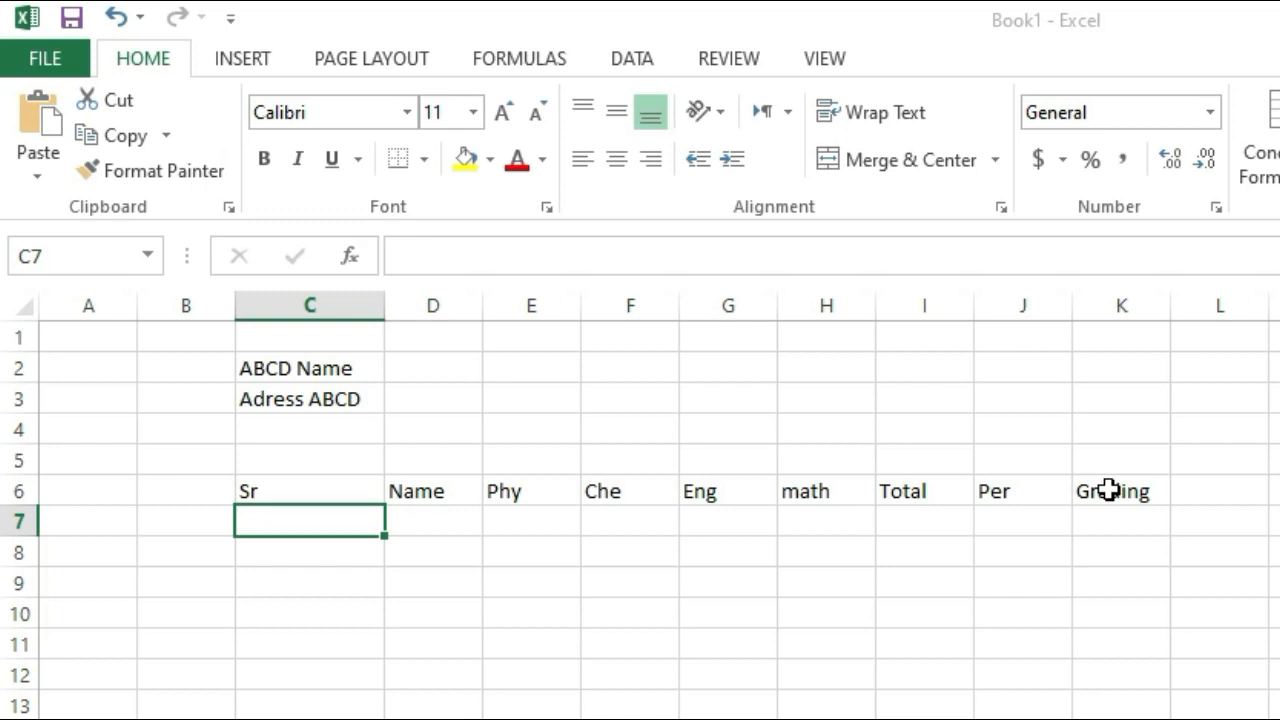
{"action": "type", "text": "1"}
{"action": "key", "text": "Return"}
{"action": "type", "text": "2"}
{"action": "key", "text": "Return"}
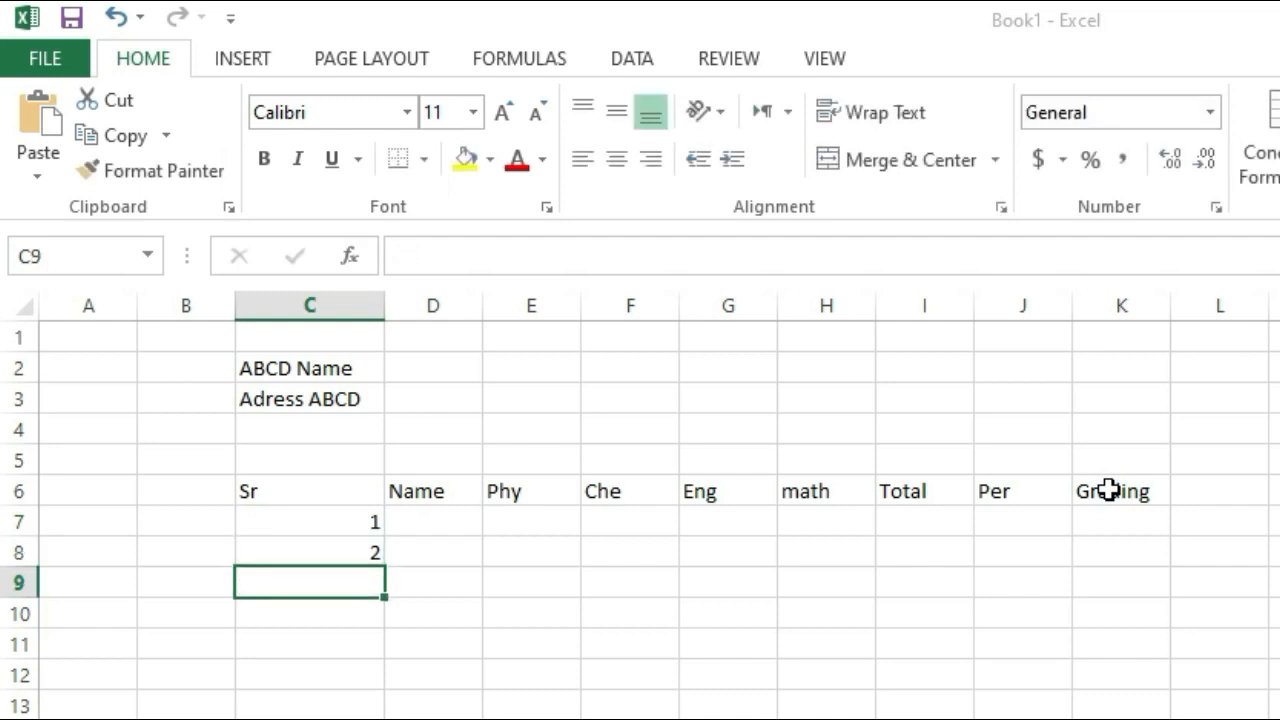
{"action": "type", "text": "3"}
{"action": "key", "text": "Return"}
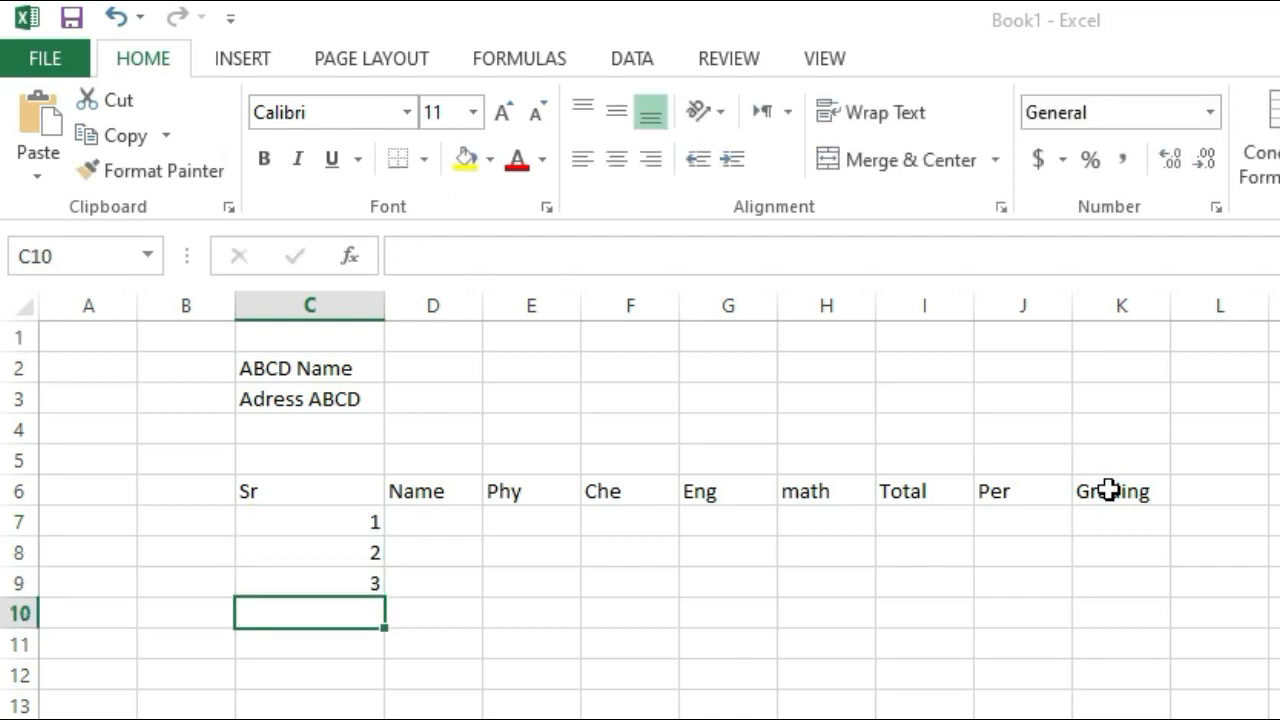
{"action": "key", "text": "Up"}
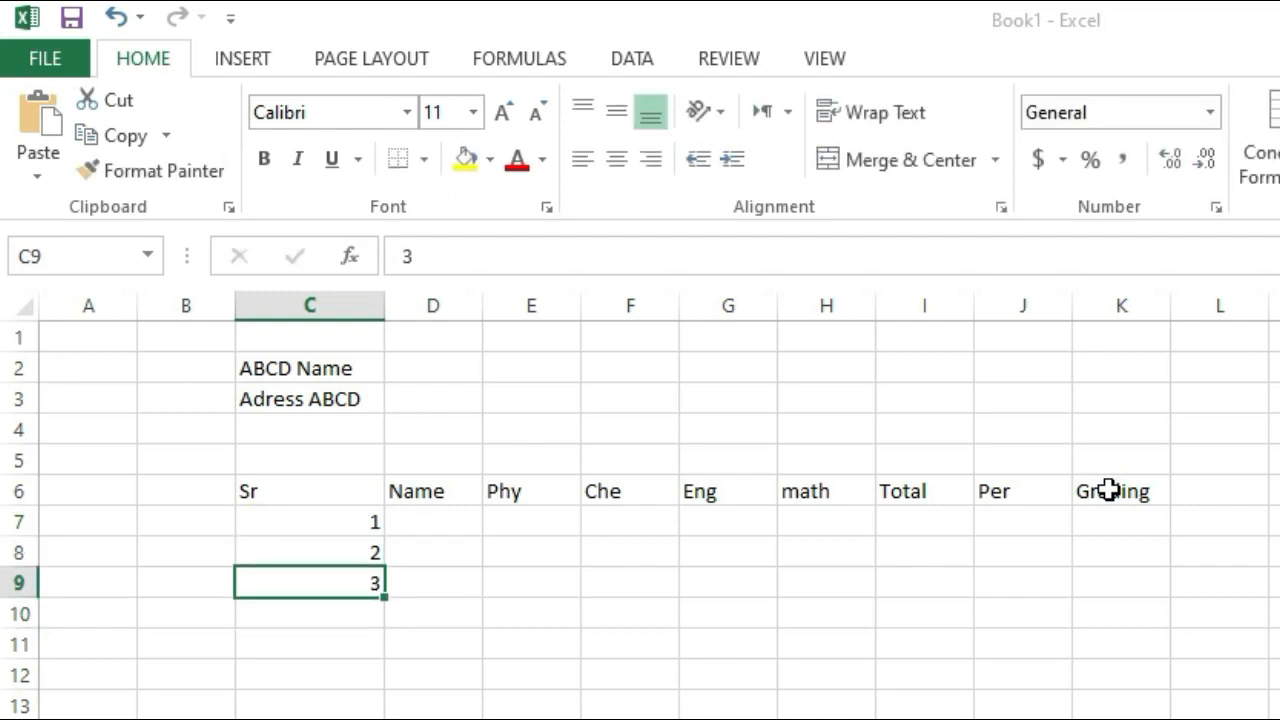
{"action": "key", "text": "Delete"}
Step: Fill the serial number series from C7:C8 down to 10 in cell C16
{"action": "left_click_drag", "start_coordinate": [368, 517], "coordinate": [365, 560]}
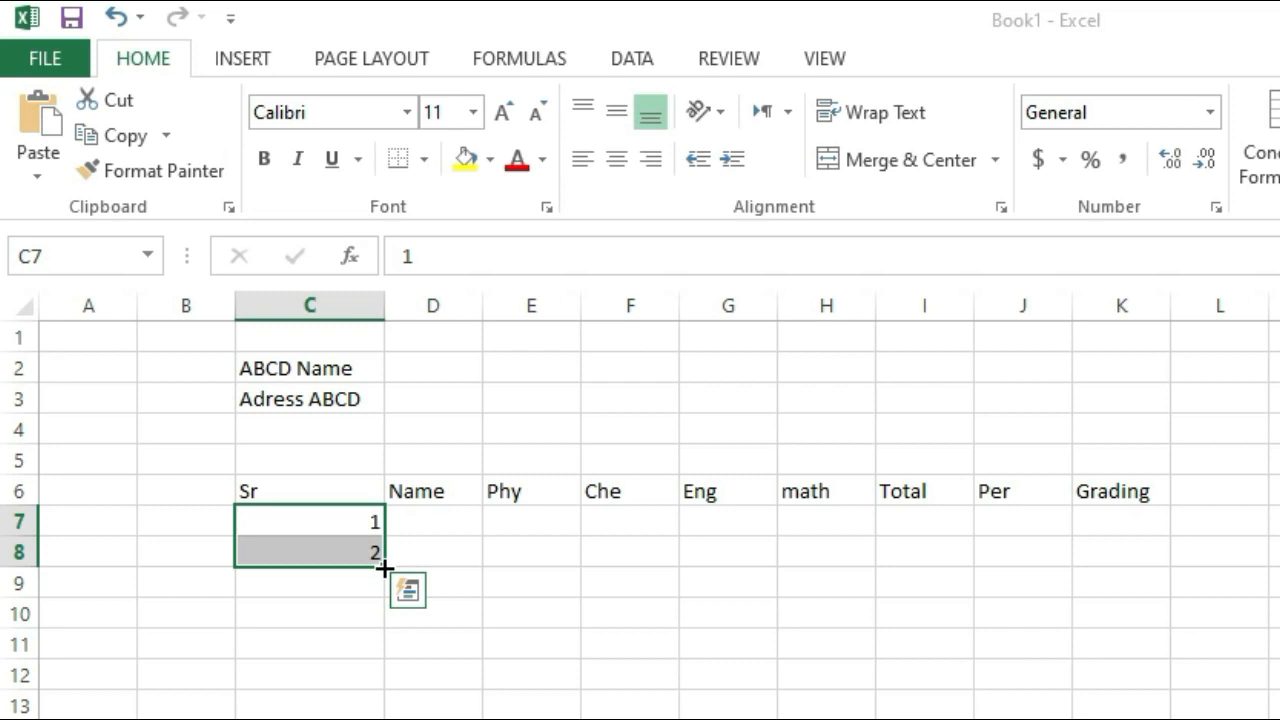
{"action": "left_click_drag", "start_coordinate": [384, 568], "coordinate": [383, 710]}
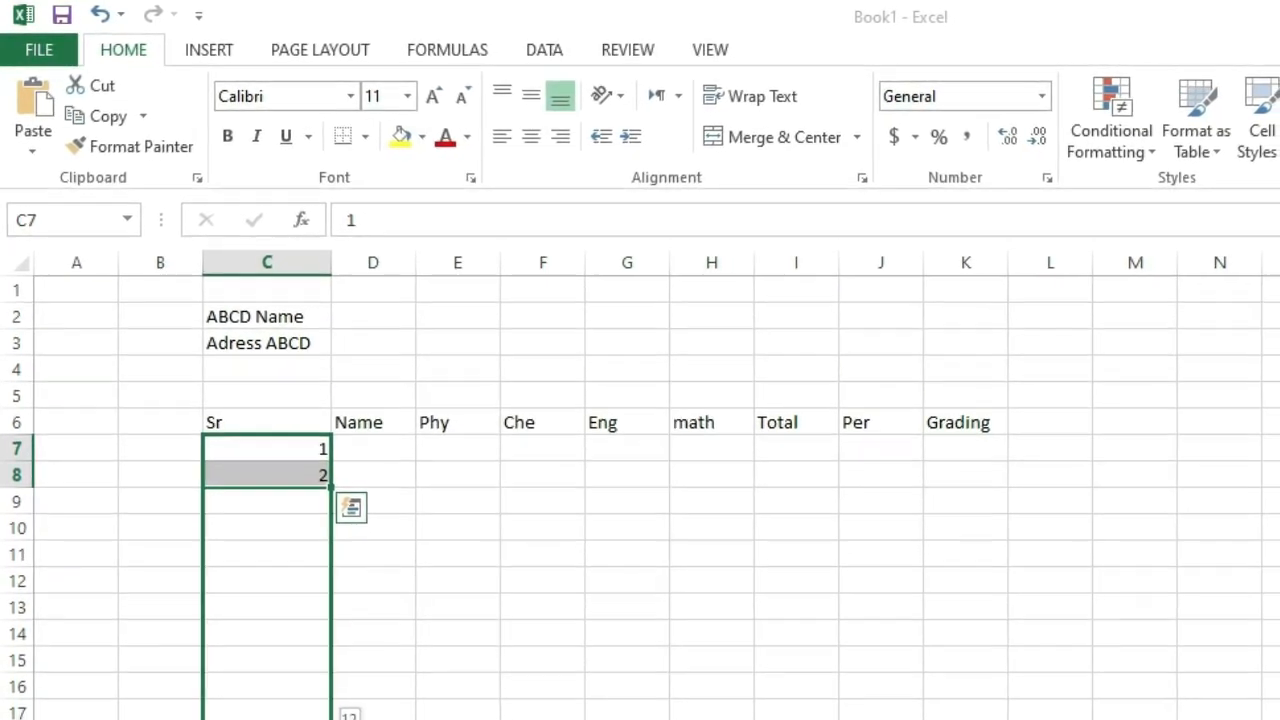
{"action": "left_click_drag", "start_coordinate": [300, 719], "coordinate": [272, 622]}
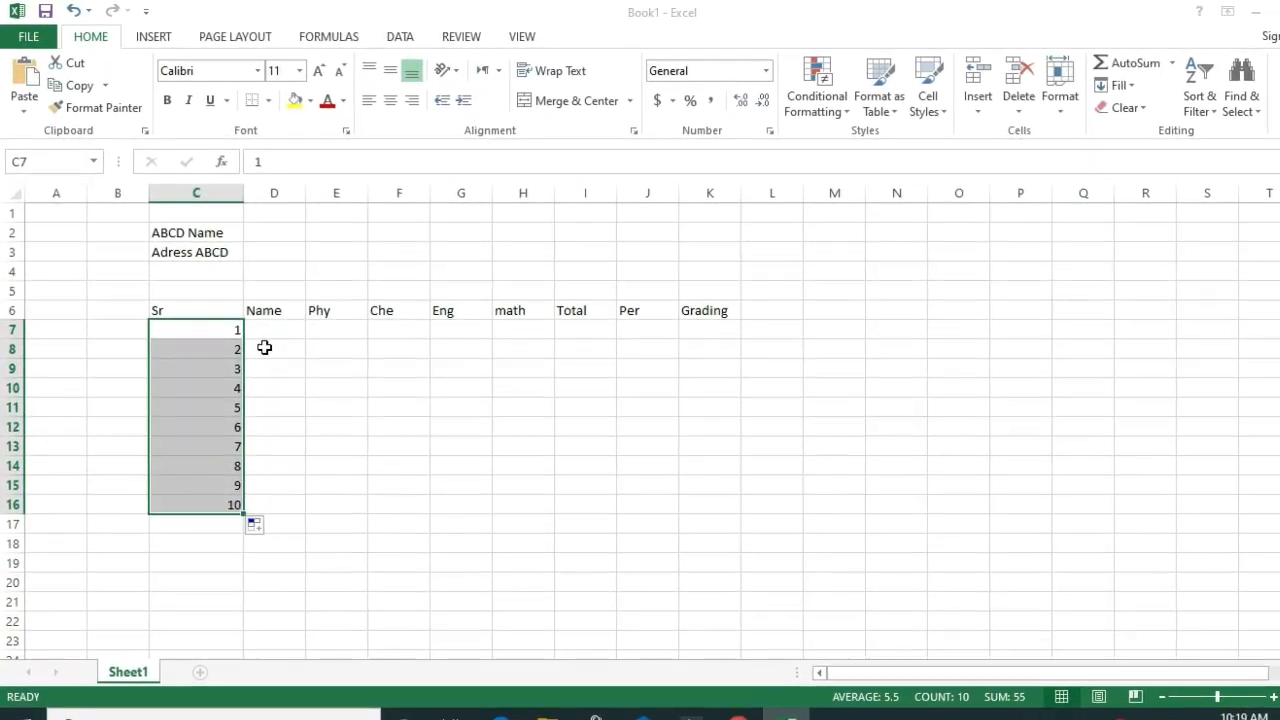
Step: Enter the first three students' names in cells D7 to D9 under the Name heading
{"action": "key", "text": "Right"}
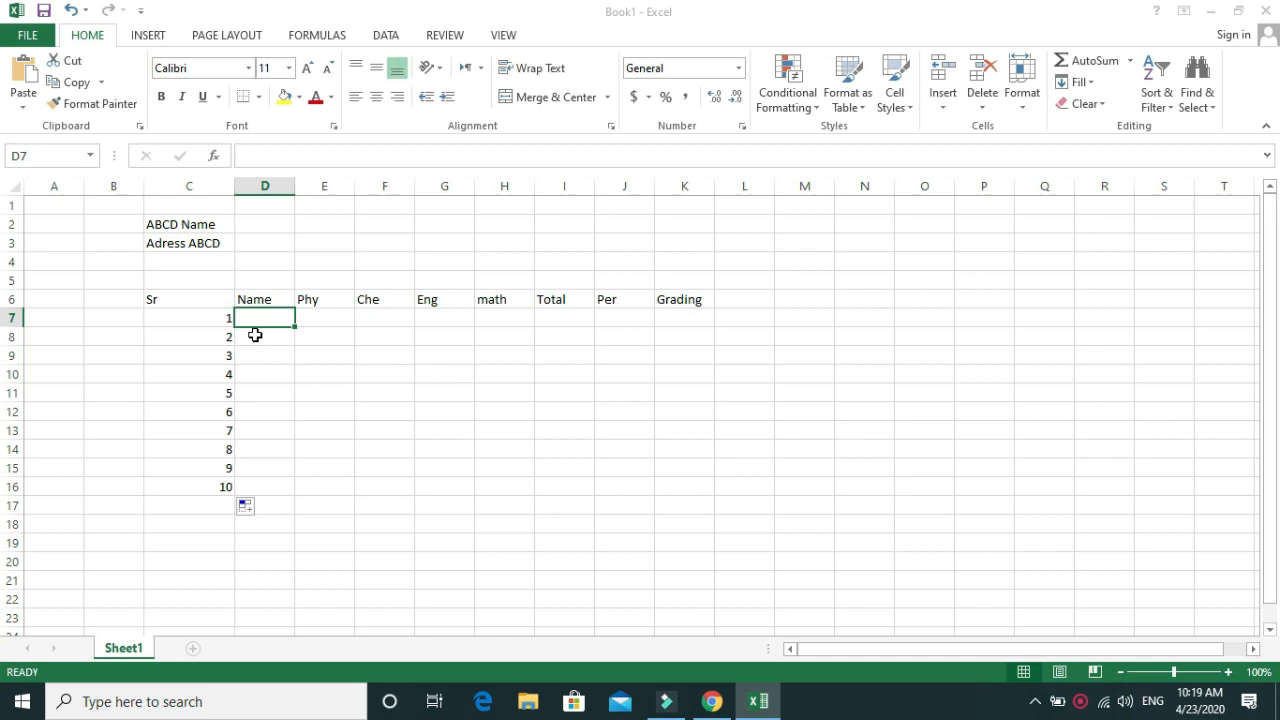
{"action": "type", "text": "Adeel"}
{"action": "key", "text": "Return"}
{"action": "type", "text": "\\"}
{"action": "key", "text": "BackSpace"}
{"action": "type", "text": "Ali"}
{"action": "key", "text": "Return"}
{"action": "type", "text": "Sarmad"}
{"action": "key", "text": "Return"}
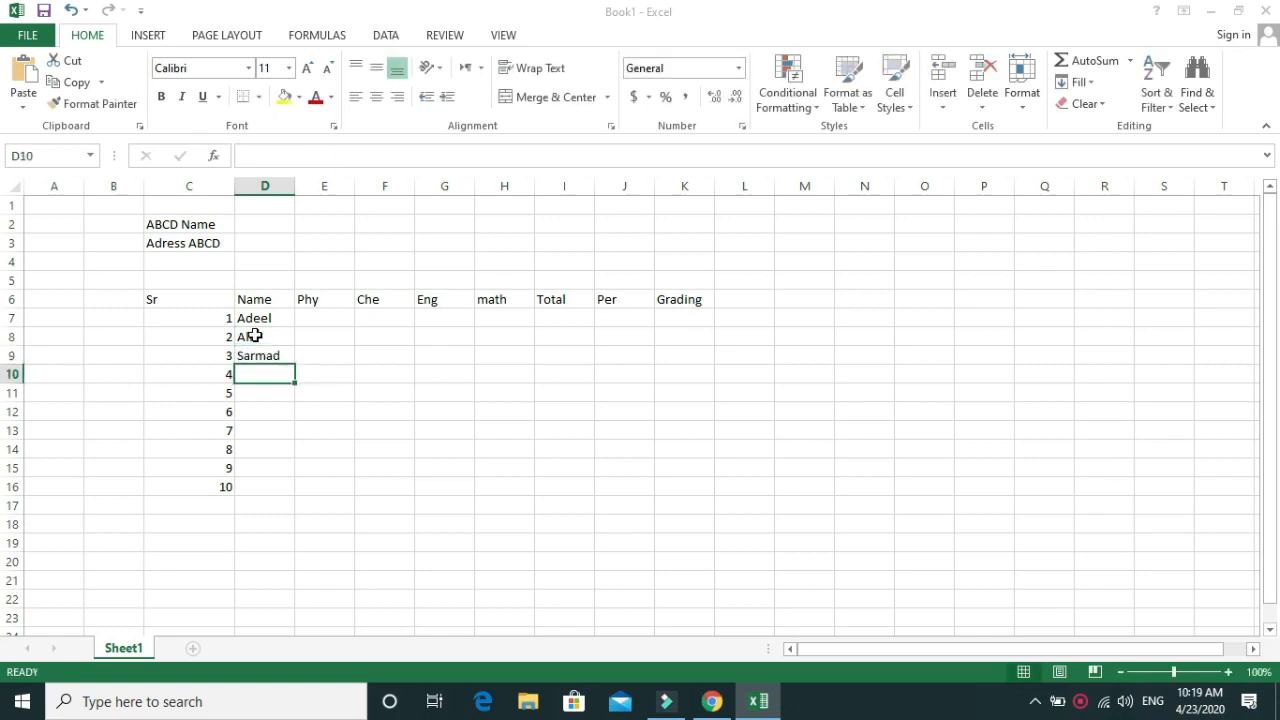
Step: Enter three more students' names in D10:D12, then fill the names in D11:D12 down to D16
{"action": "type", "text": "Shehbaz"}
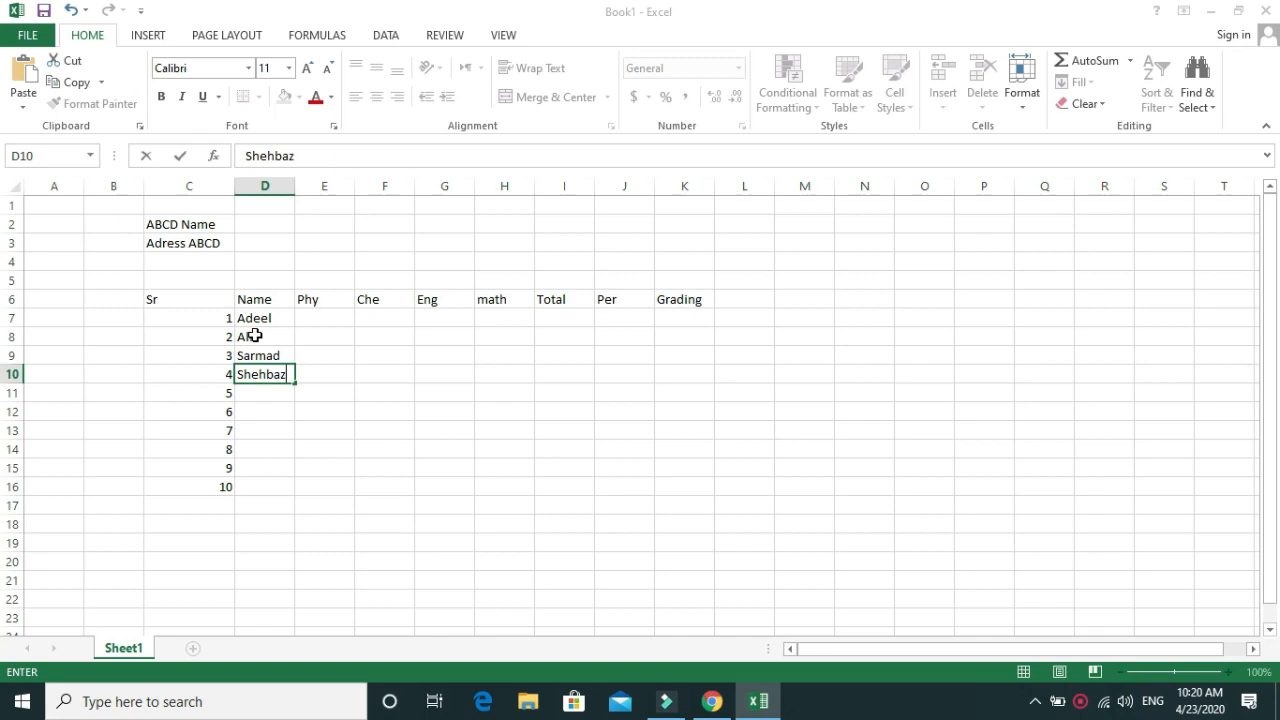
{"action": "key", "text": "Return"}
{"action": "type", "text": "Asad"}
{"action": "key", "text": "Return"}
{"action": "type", "text": "Raza"}
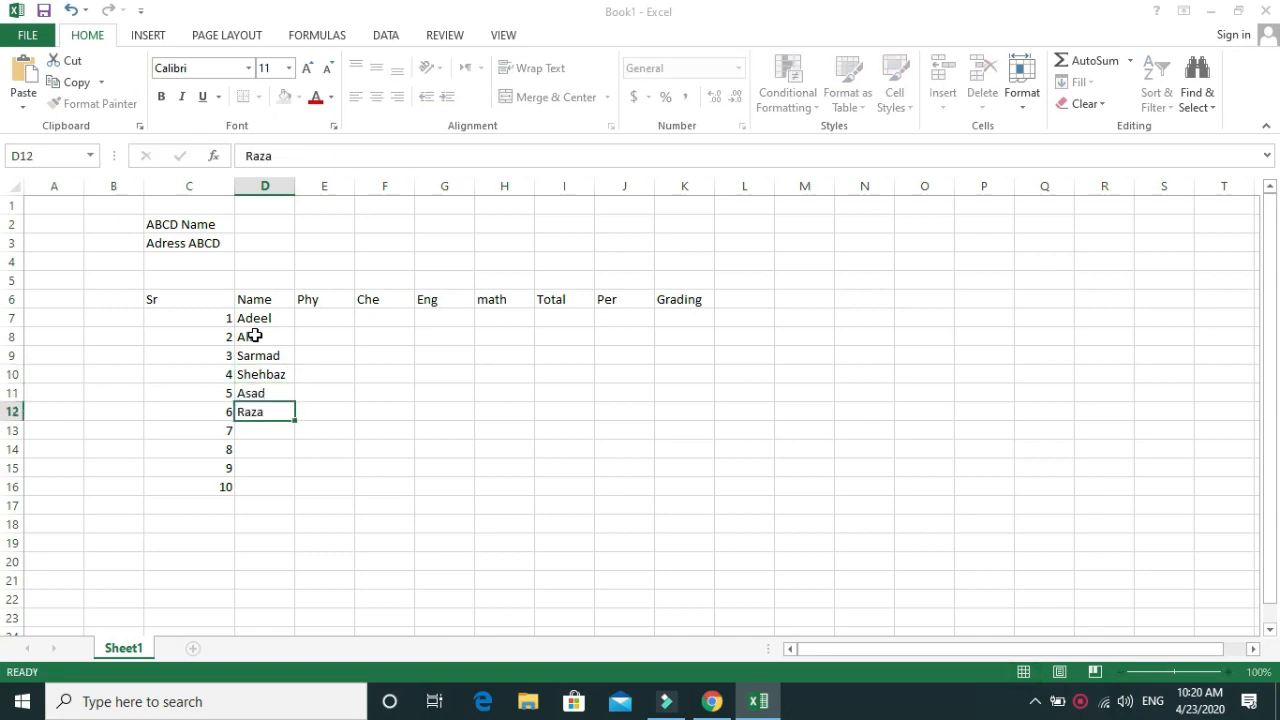
{"action": "key", "text": "Return"}
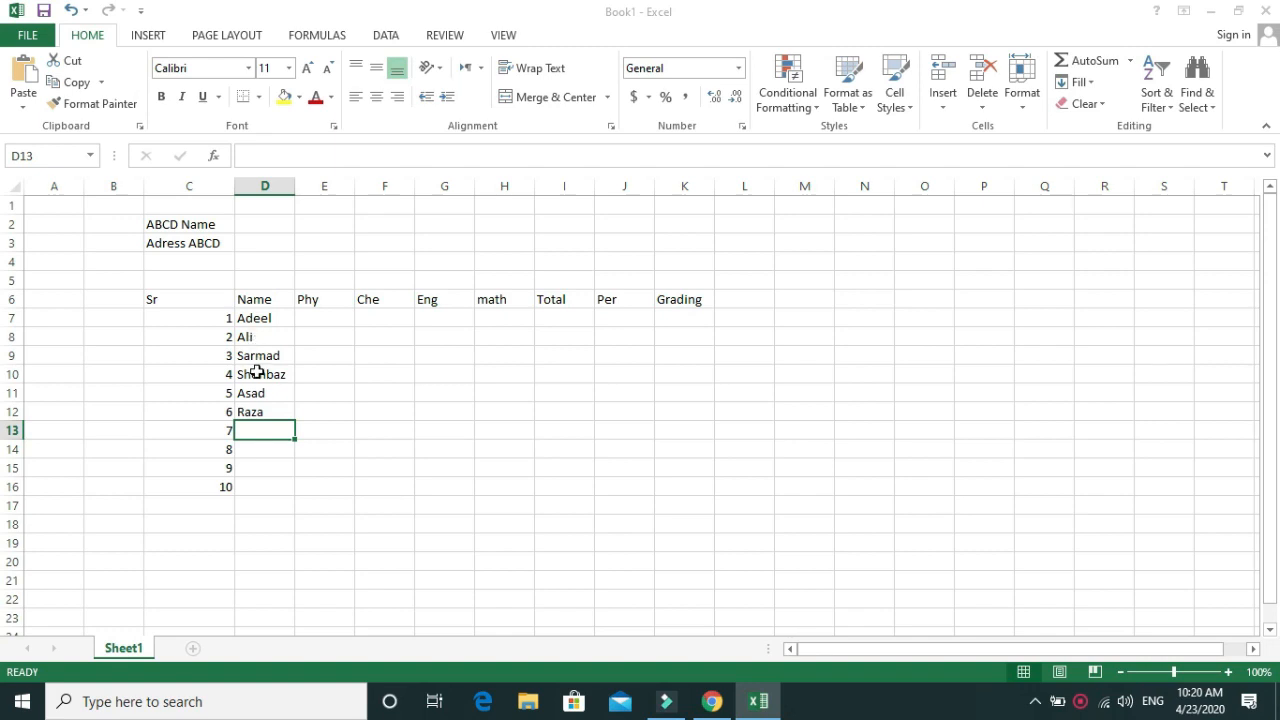
{"action": "left_click_drag", "start_coordinate": [252, 394], "coordinate": [297, 489]}
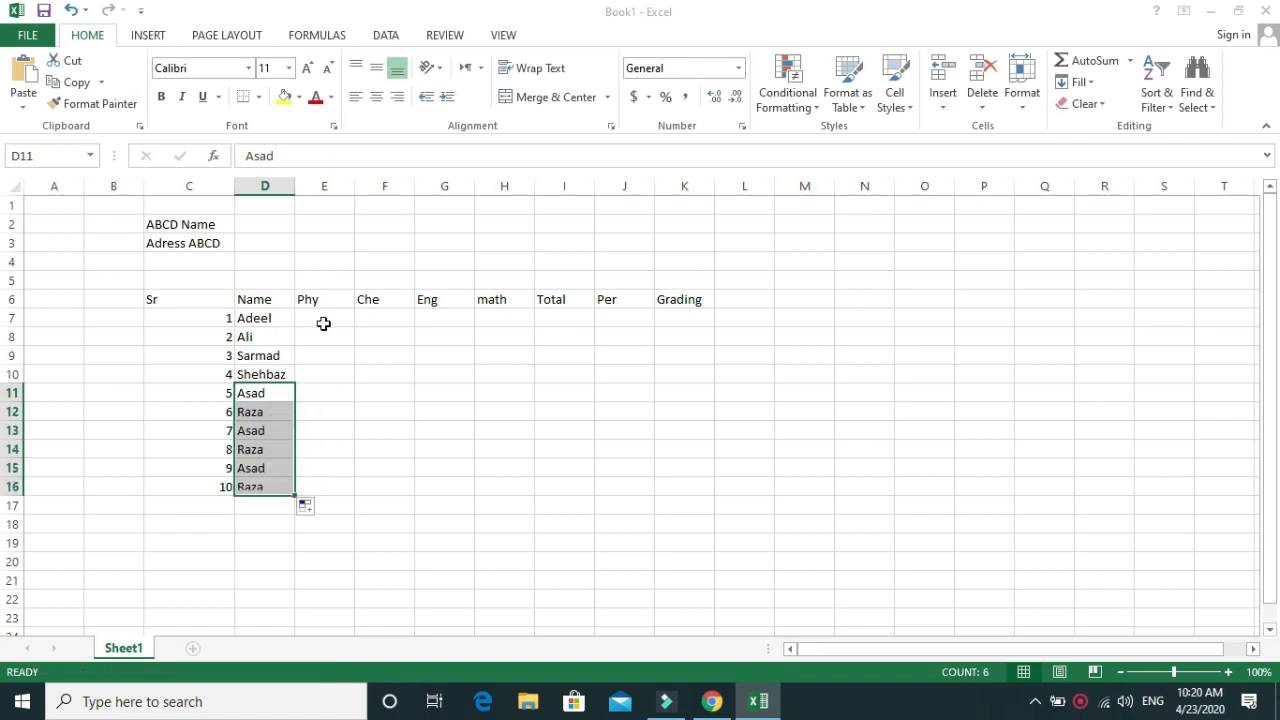
Step: Enter the Phy marks 54 and 65 for the first two students in cells E7 and E8
{"action": "left_click", "coordinate": [326, 319]}
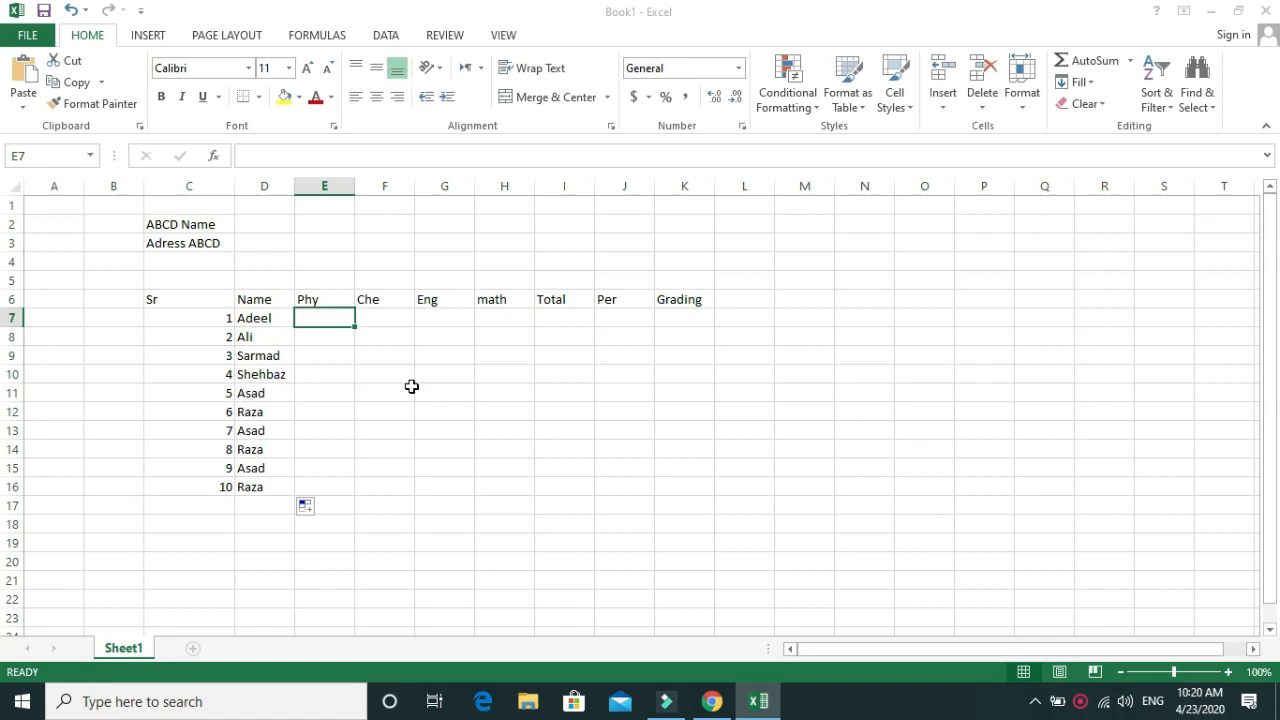
{"action": "type", "text": "54"}
{"action": "key", "text": "Return"}
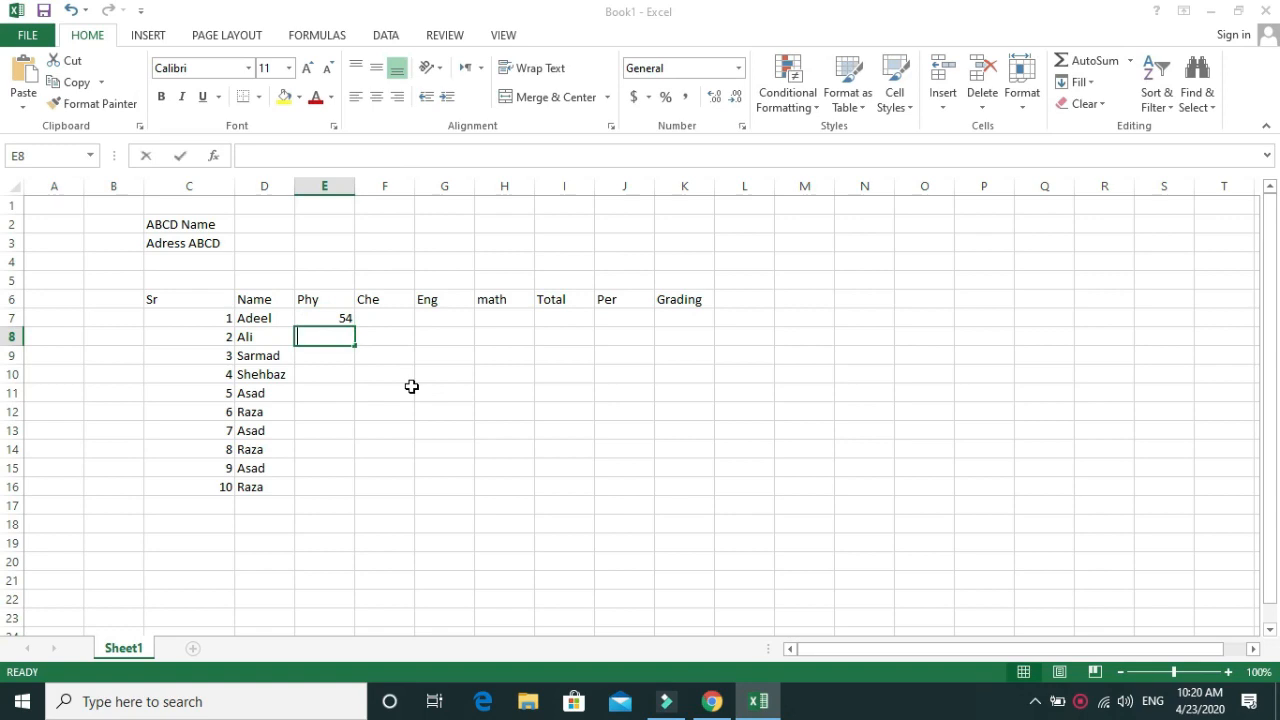
{"action": "type", "text": "65"}
{"action": "key", "text": "Return"}
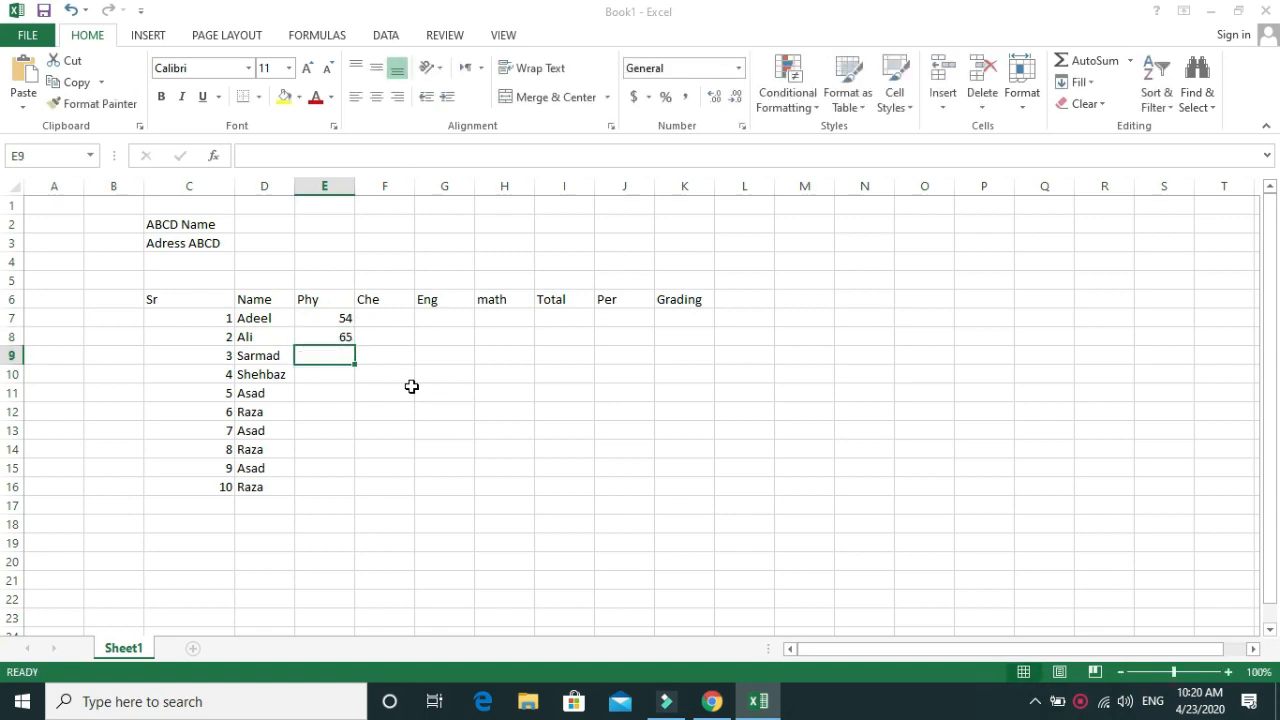
Step: Enter the Phy marks 76, 34 and 18 in cells E9 to E11
{"action": "left_click", "coordinate": [315, 318]}
{"action": "left_click", "coordinate": [336, 358]}
{"action": "type", "text": "76"}
{"action": "key", "text": "Return"}
{"action": "type", "text": "34"}
{"action": "key", "text": "Return"}
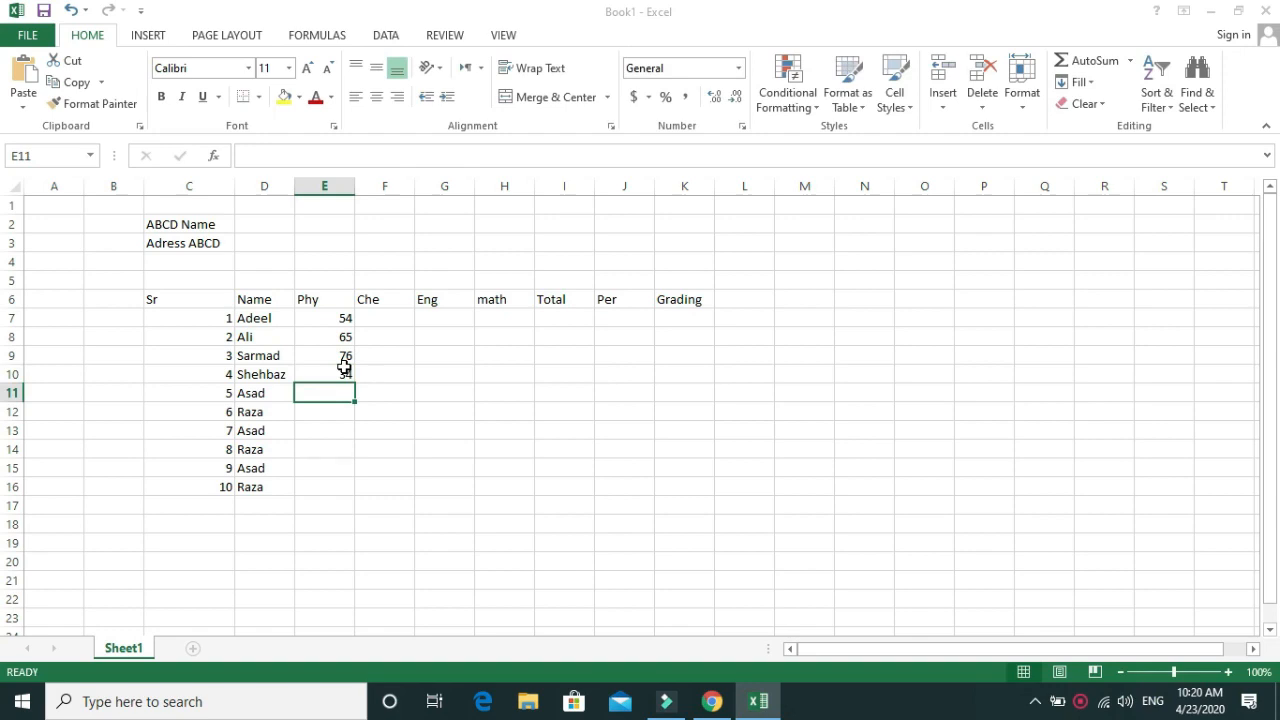
{"action": "type", "text": "167"}
{"action": "key", "text": "BackSpace"}
{"action": "key", "text": "BackSpace"}
{"action": "type", "text": "8"}
{"action": "key", "text": "Return"}
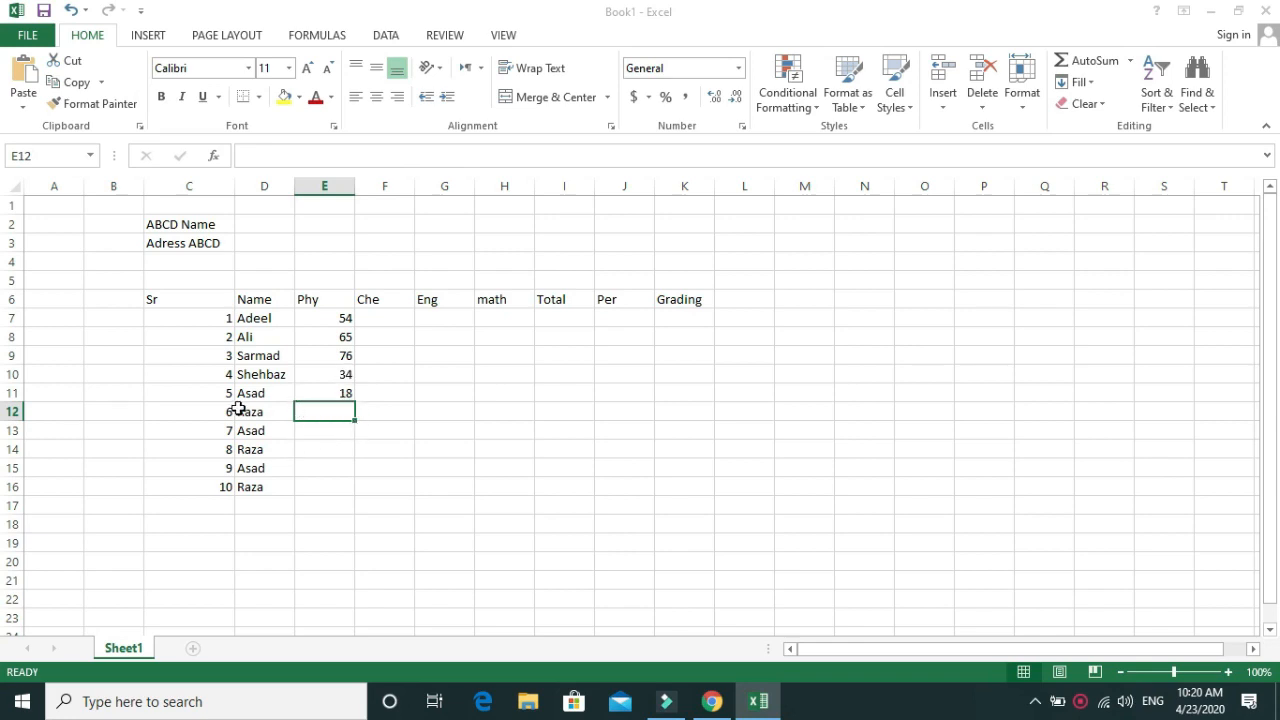
Step: Clear the contents of rows 12 to 16, removing the student entries numbered 6 to 10
{"action": "left_click_drag", "start_coordinate": [17, 412], "coordinate": [33, 500]}
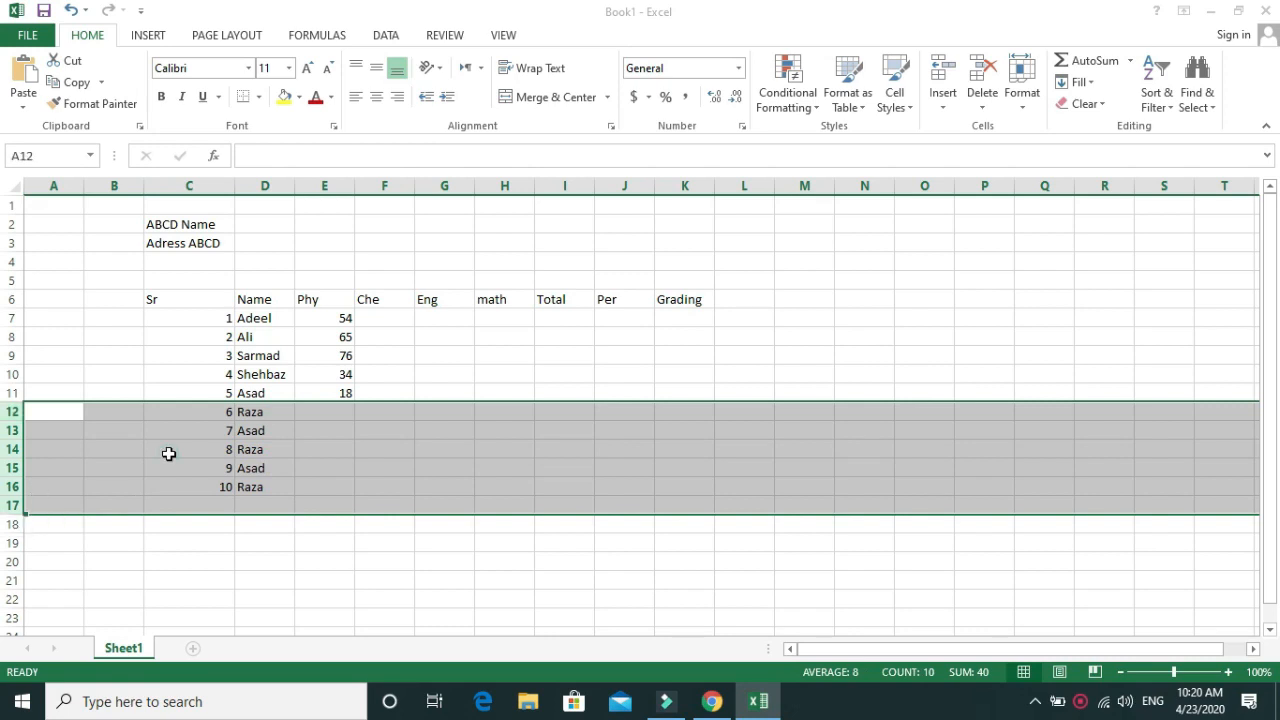
{"action": "left_click", "coordinate": [166, 451]}
{"action": "left_click", "coordinate": [220, 374]}
{"action": "left_click_drag", "start_coordinate": [13, 391], "coordinate": [14, 487]}
{"action": "left_click", "coordinate": [175, 466]}
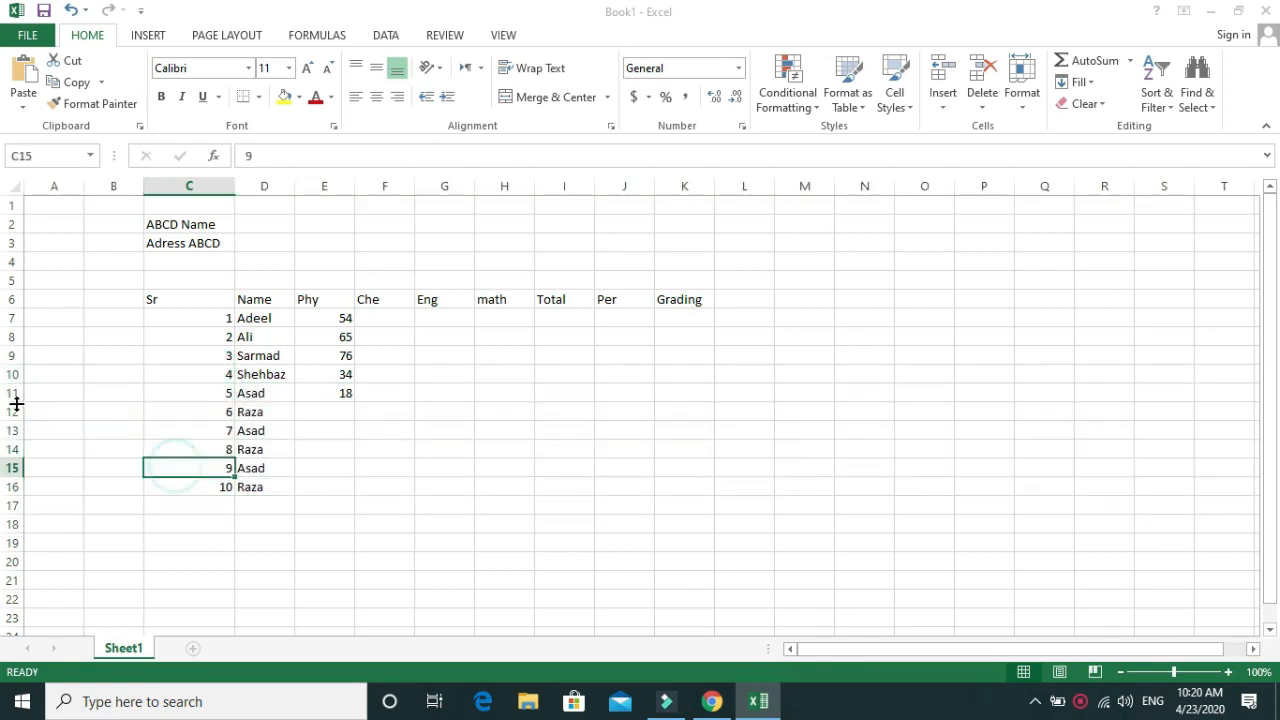
{"action": "left_click_drag", "start_coordinate": [14, 410], "coordinate": [14, 487]}
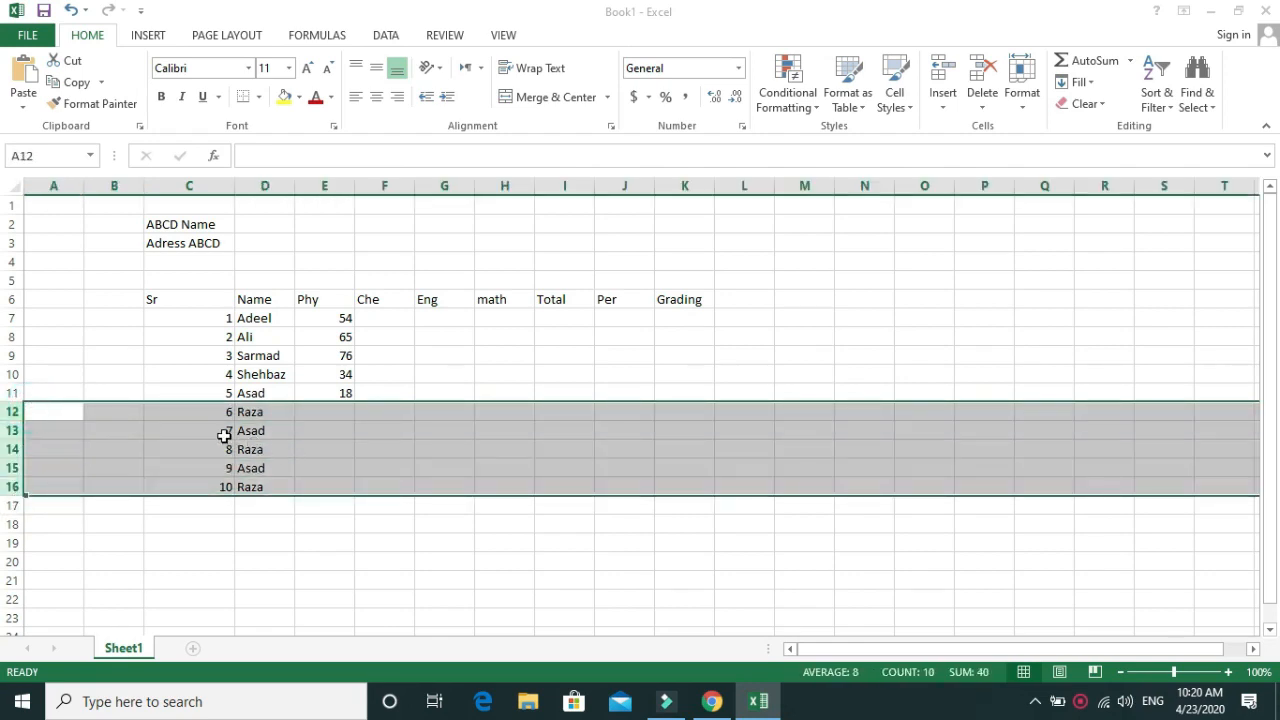
{"action": "key", "text": "Delete"}
{"action": "left_click", "coordinate": [335, 431]}
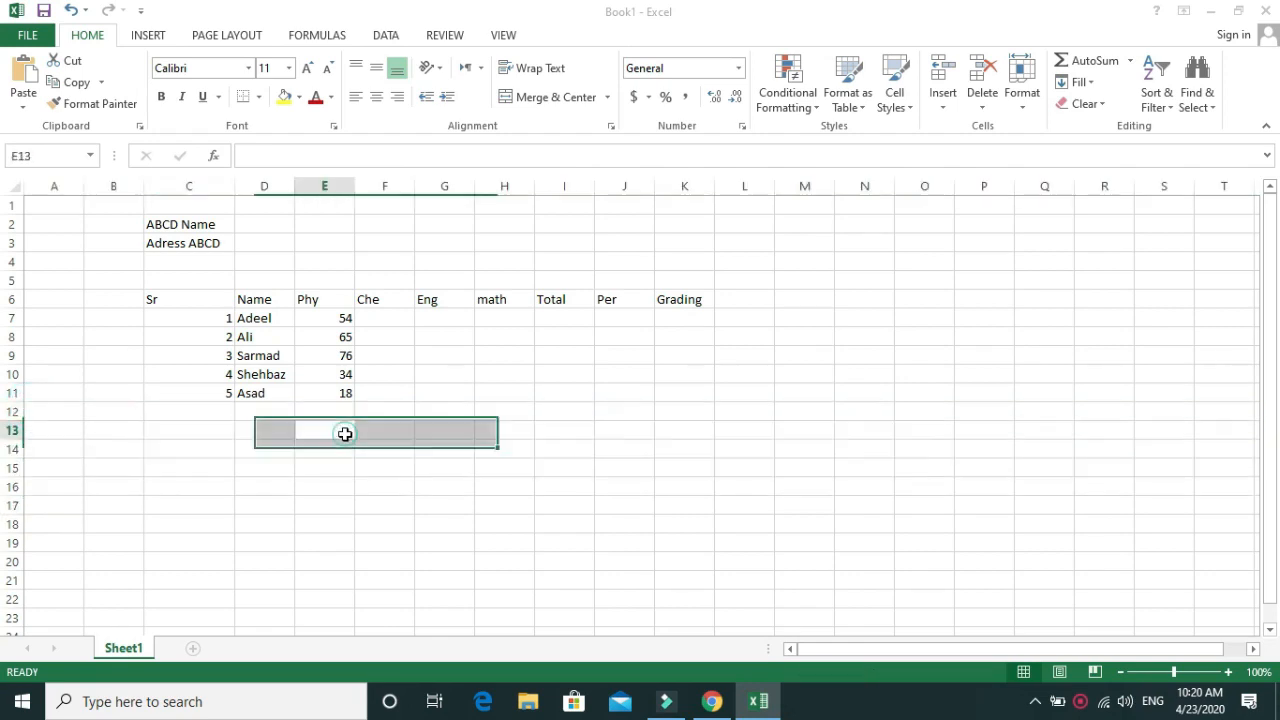
Step: Enter the Che marks 34, 76 and 87 for the first three students in cells F7 to F9
{"action": "left_click", "coordinate": [410, 320]}
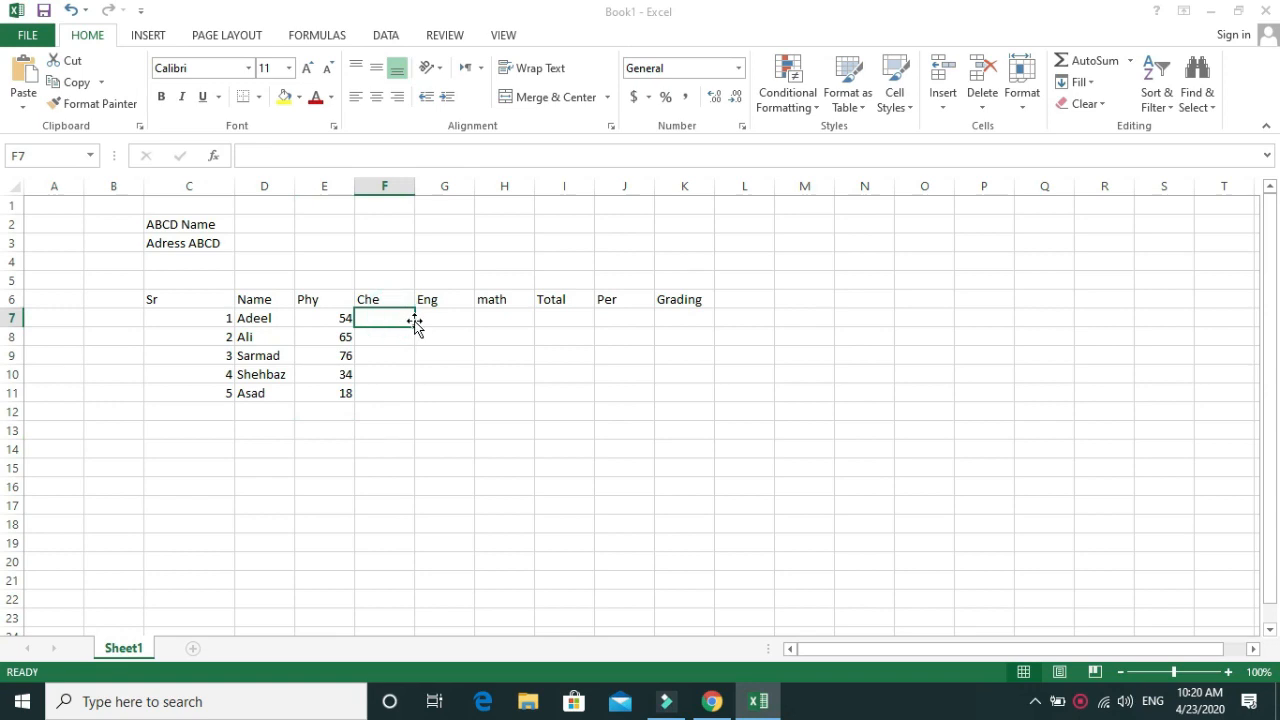
{"action": "type", "text": "34"}
{"action": "key", "text": "Return"}
{"action": "type", "text": "76"}
{"action": "key", "text": "Return"}
{"action": "key", "text": "Return"}
{"action": "type", "text": "87"}
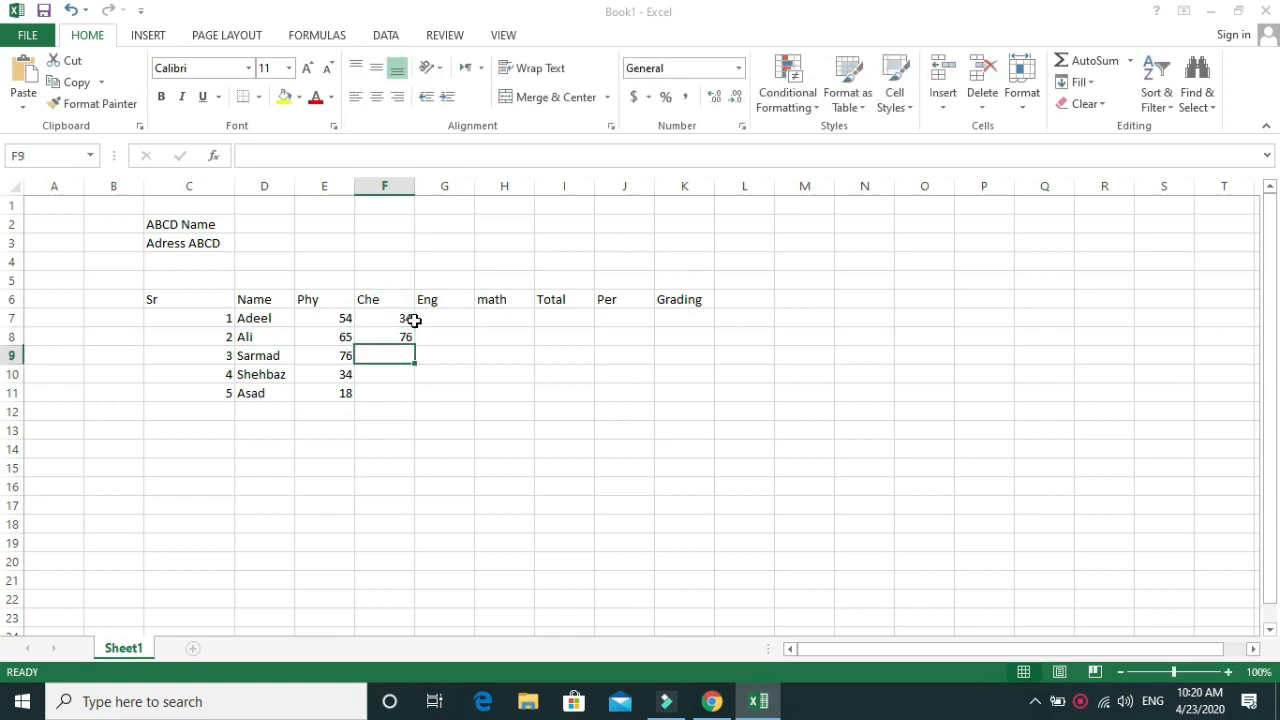
{"action": "key", "text": "Return"}
Step: Enter the Che marks 90 and 40 for the last two students in cells F10 and F11
{"action": "type", "text": "89"}
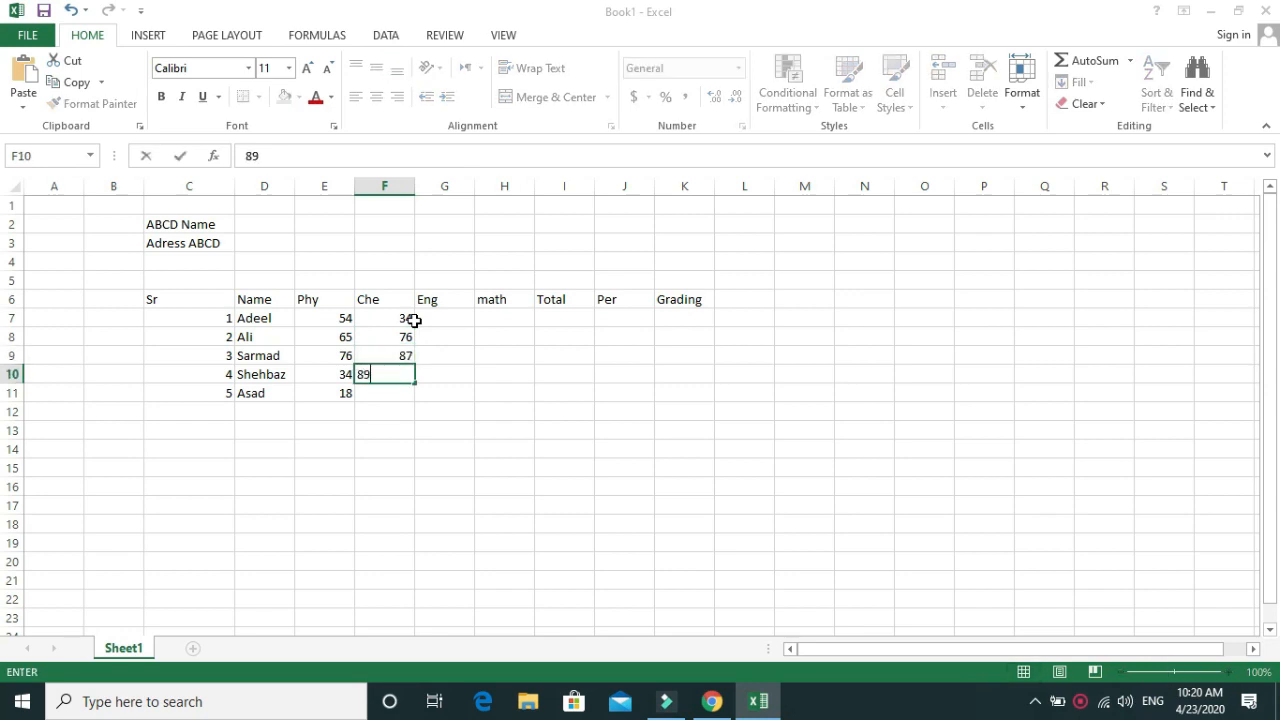
{"action": "key", "text": "Return"}
{"action": "key", "text": "Up"}
{"action": "type", "text": "90"}
{"action": "key", "text": "Return"}
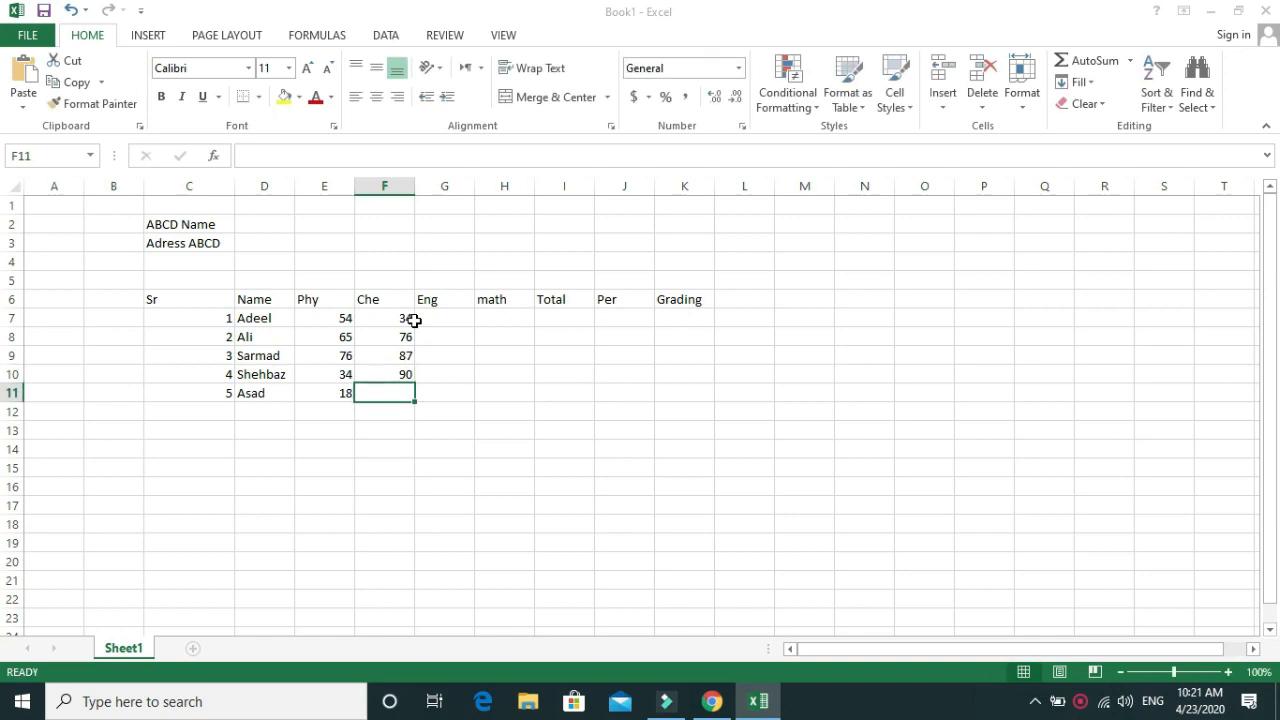
{"action": "type", "text": "40"}
{"action": "key", "text": "Return"}
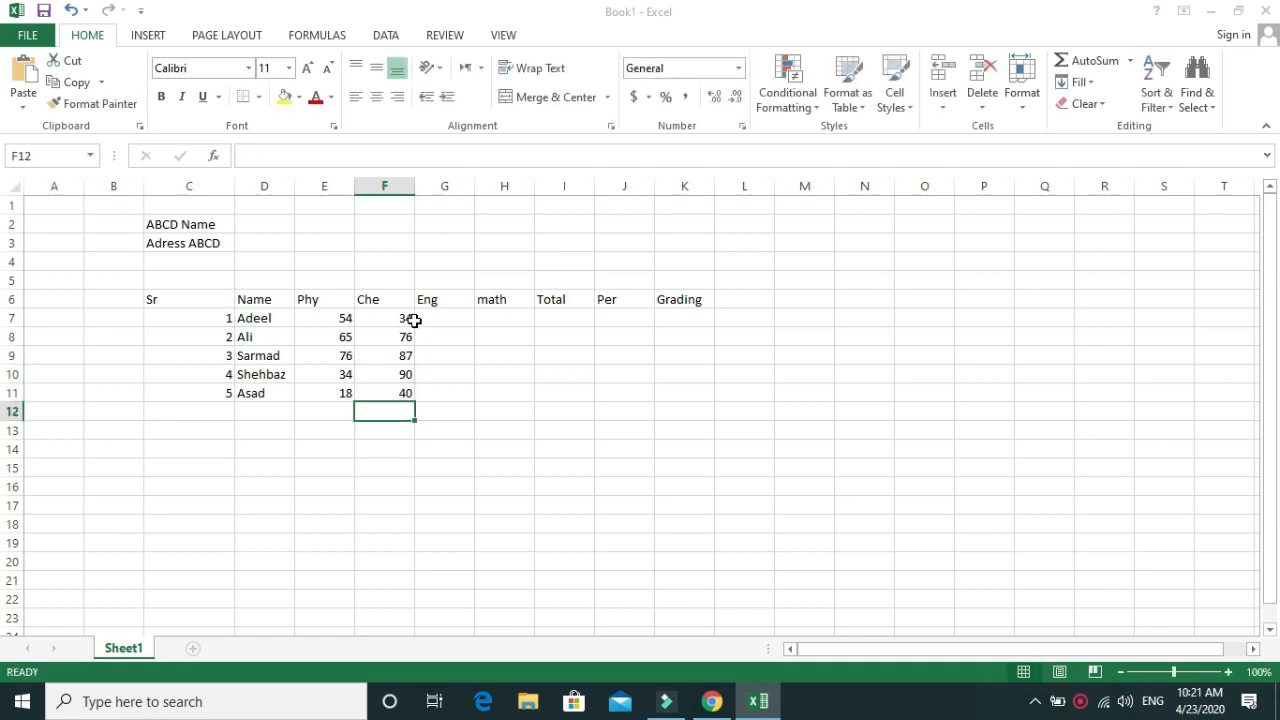
Step: Enter the Eng marks 75 and 30 for the first two students in cells G7 and G8
{"action": "left_click", "coordinate": [438, 313]}
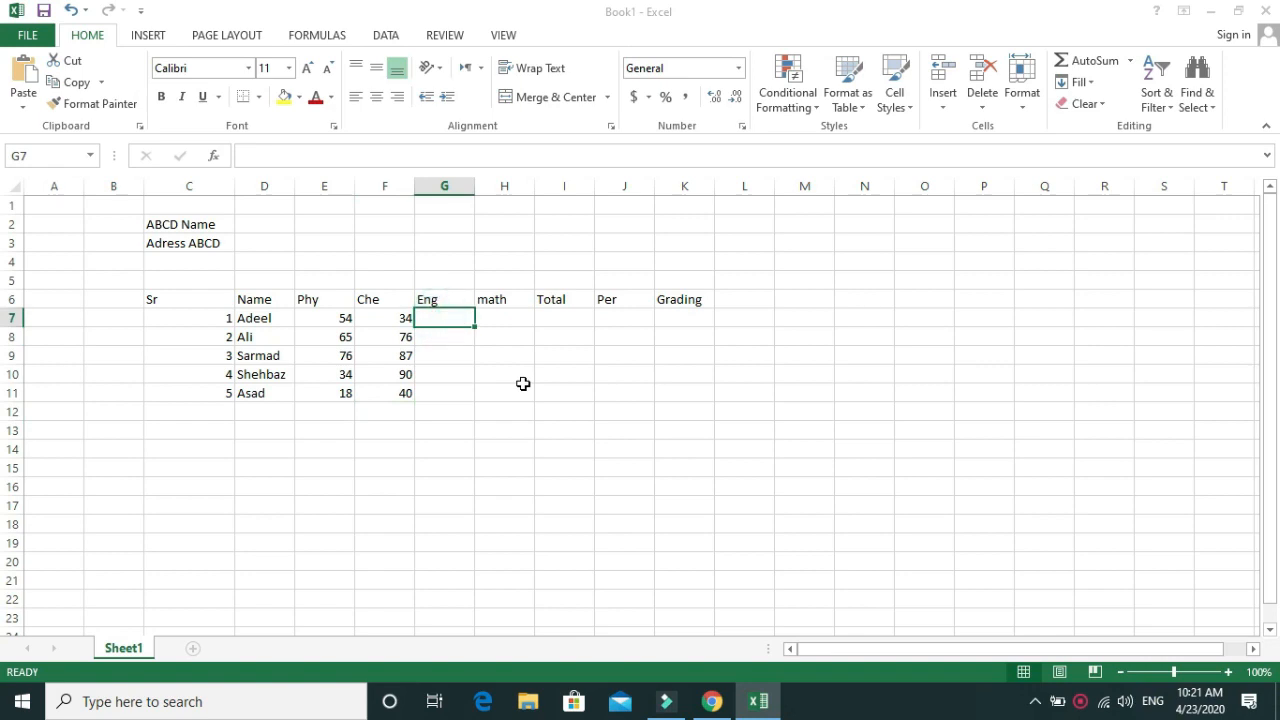
{"action": "type", "text": "75"}
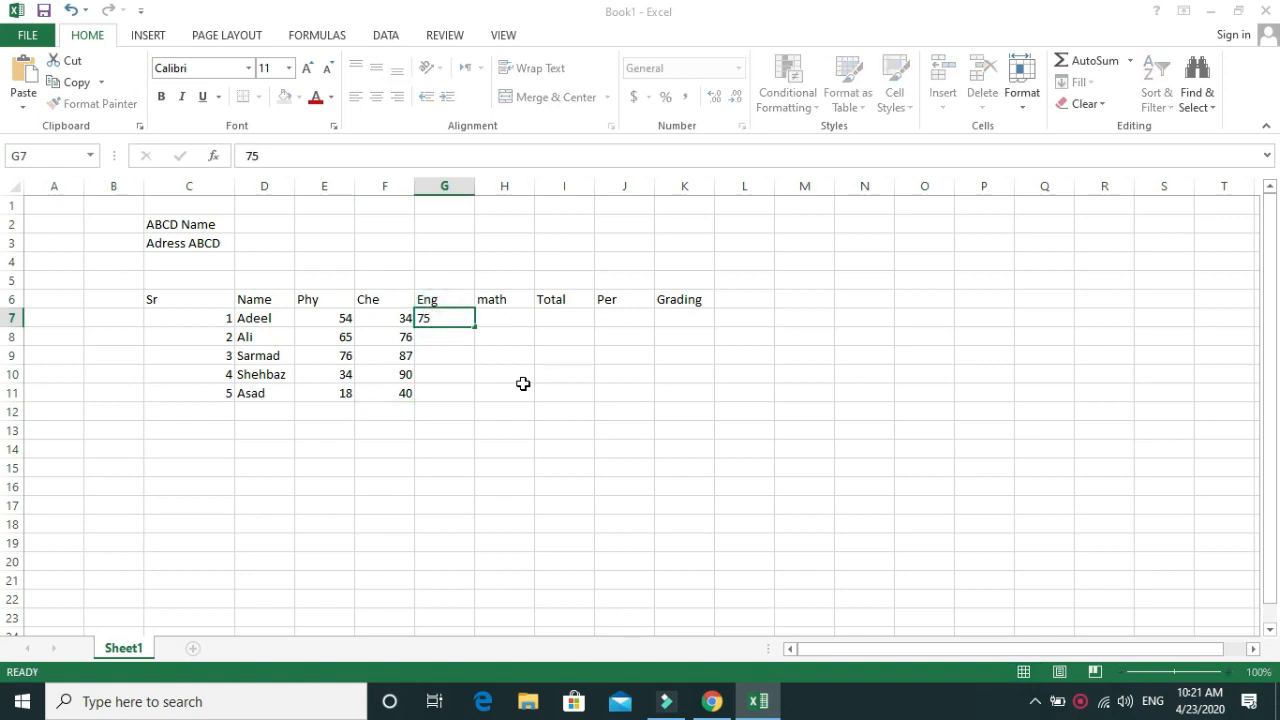
{"action": "key", "text": "Return"}
{"action": "type", "text": "30"}
{"action": "key", "text": "Return"}
Step: Enter the Eng marks 65, 20 and 39 for the remaining students in cells G9 to G11
{"action": "type", "text": "65.com"}
{"action": "key", "text": "Return"}
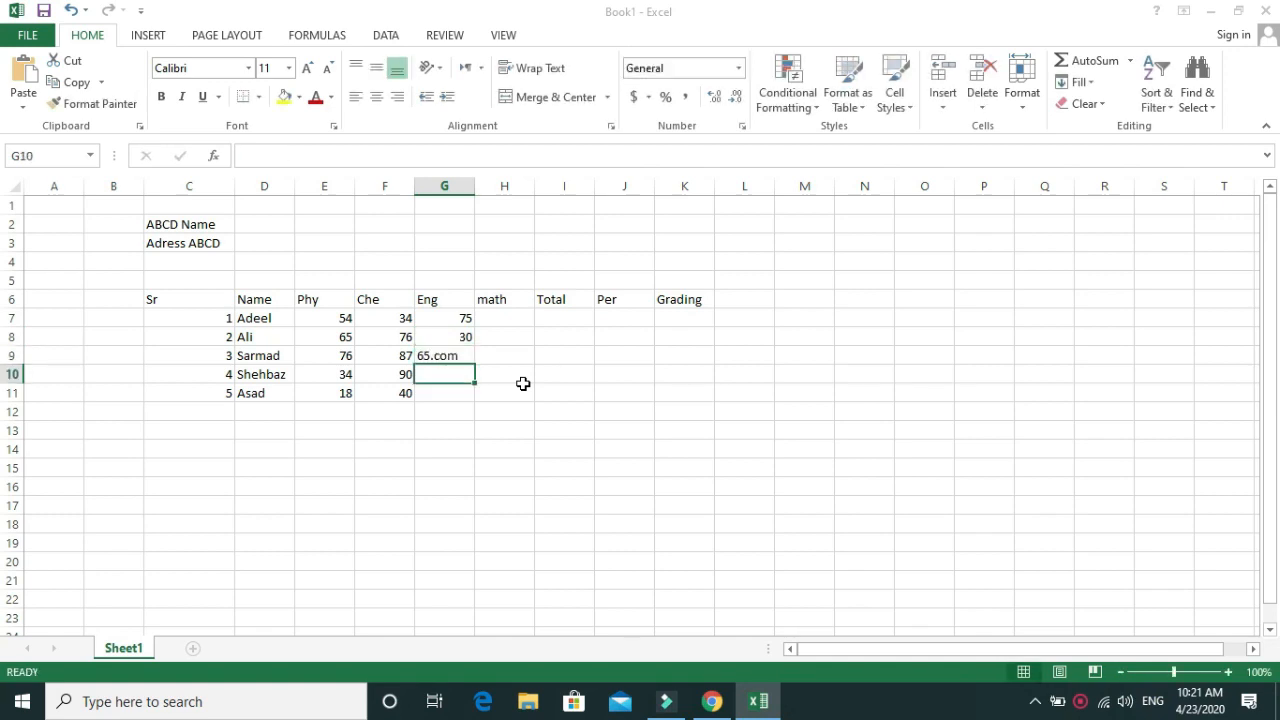
{"action": "key", "text": "Up"}
{"action": "type", "text": "65"}
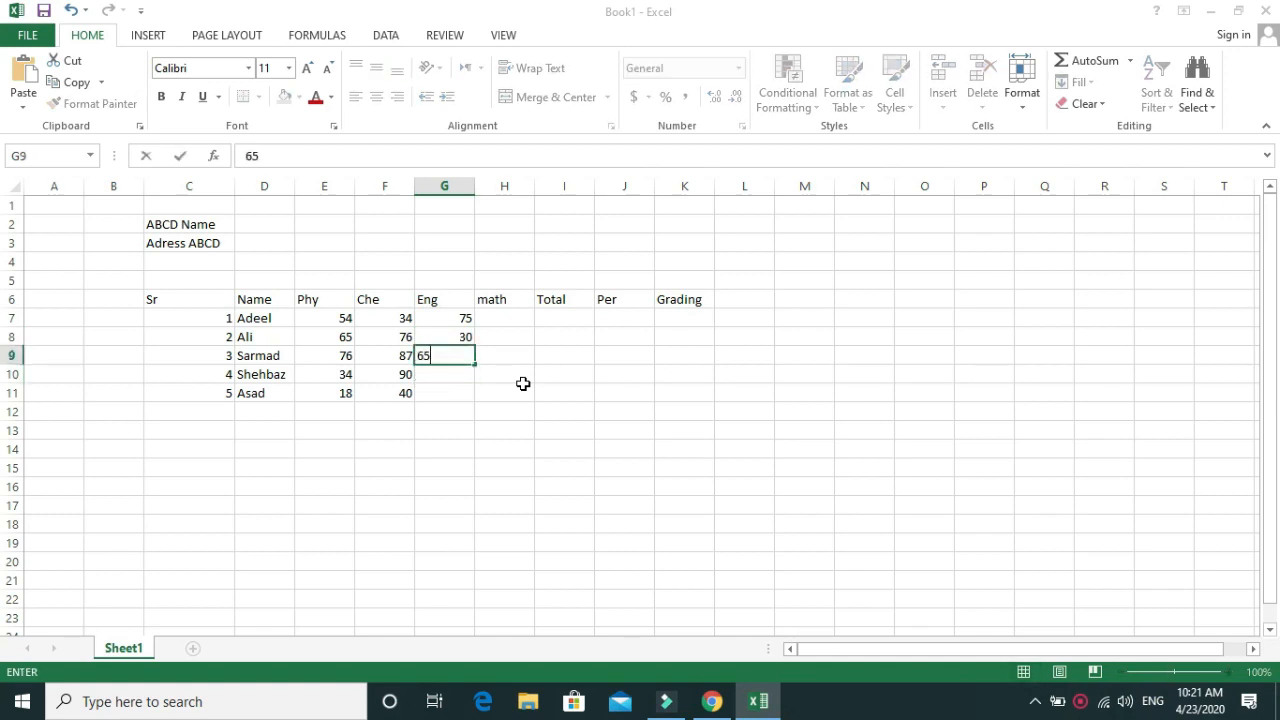
{"action": "key", "text": "Return"}
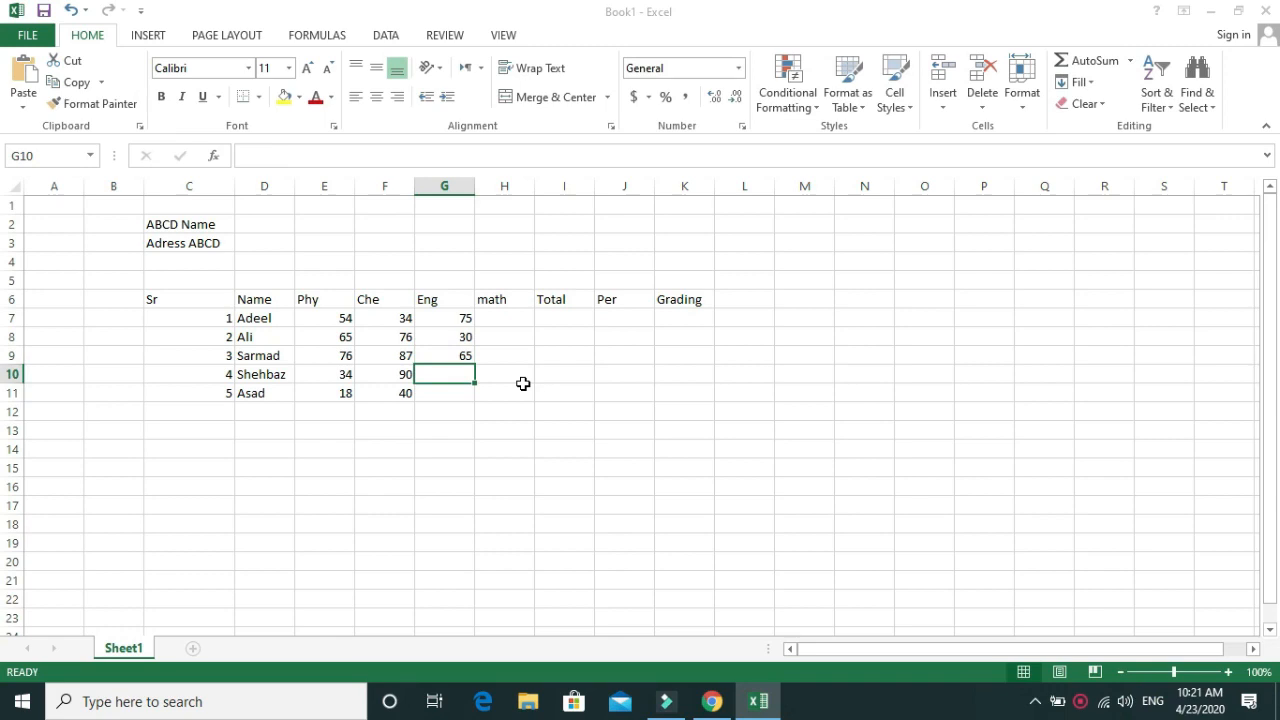
{"action": "type", "text": "20"}
{"action": "key", "text": "Return"}
{"action": "type", "text": "39"}
{"action": "key", "text": "Return"}
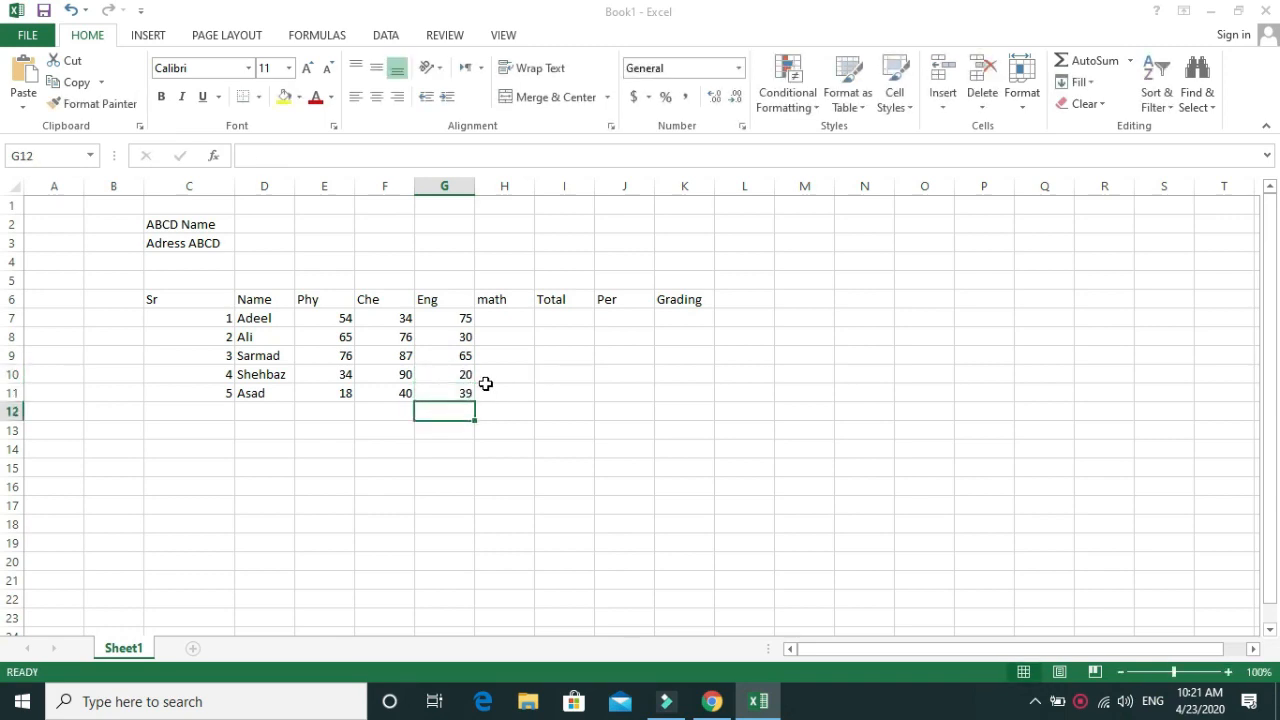
Step: Enter the math marks 100 and 50 for the first two students in cells H7 and H8
{"action": "left_click", "coordinate": [506, 320]}
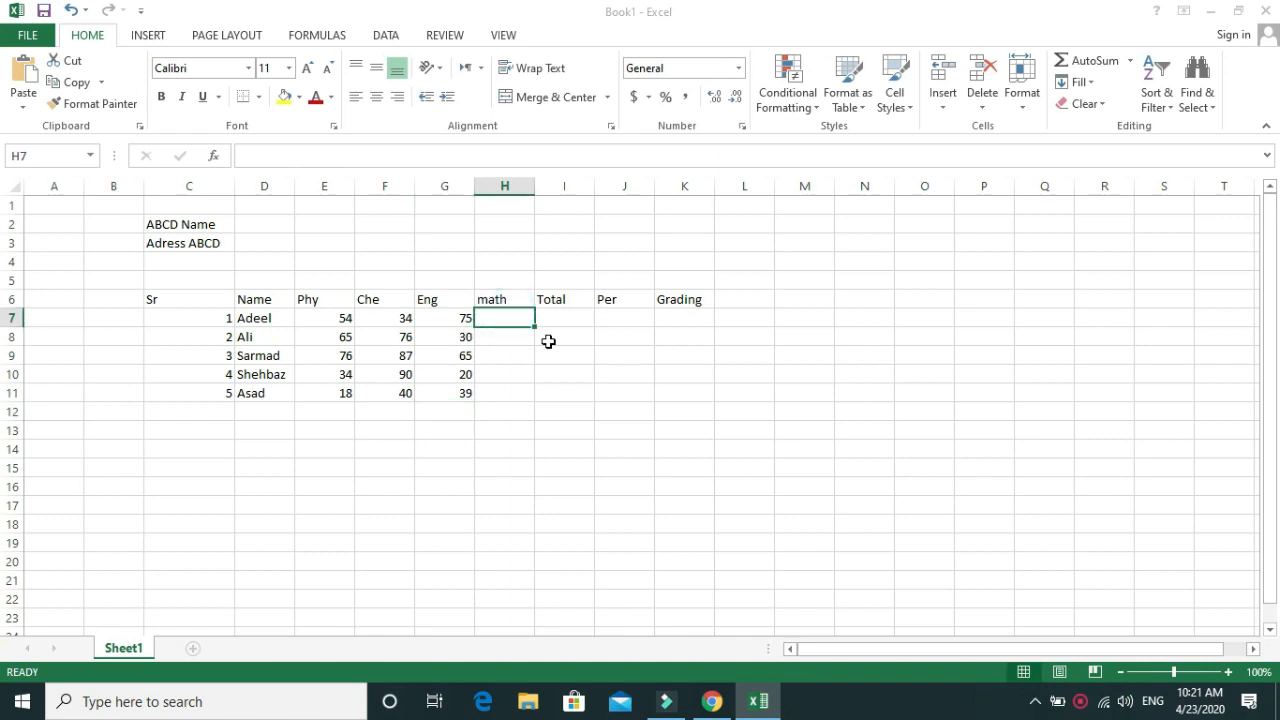
{"action": "type", "text": "100"}
{"action": "key", "text": "Return"}
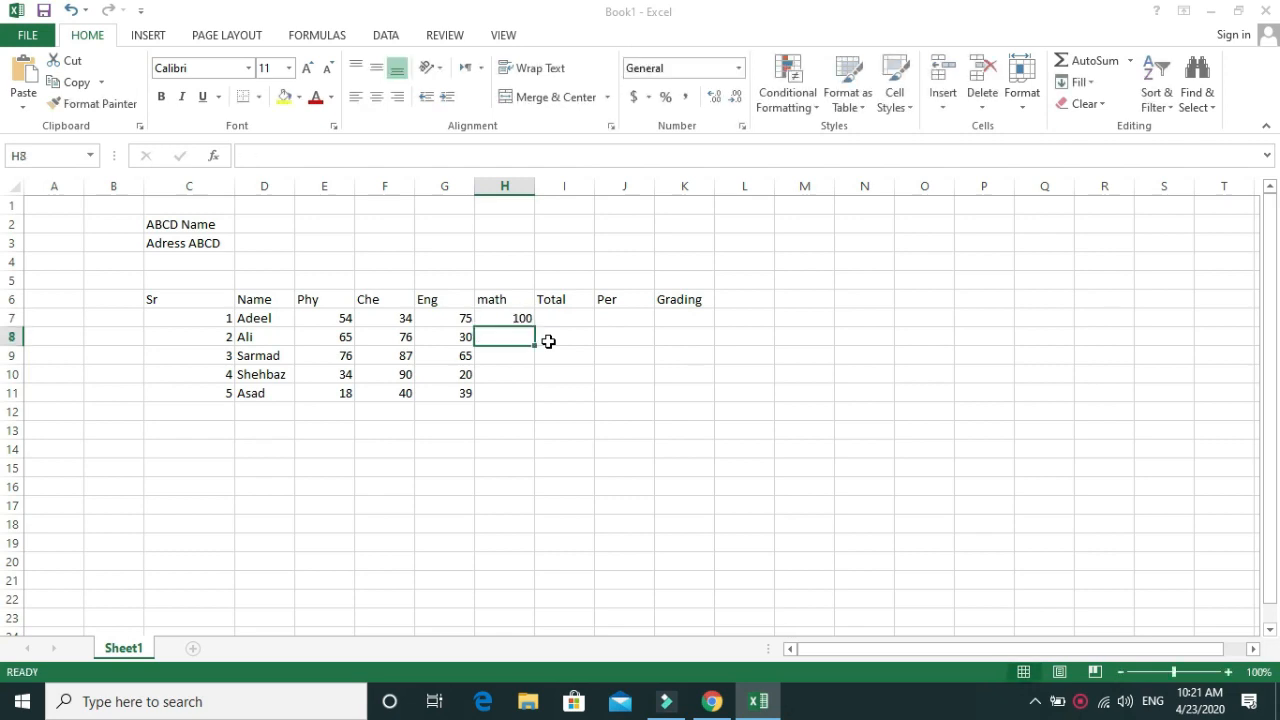
{"action": "type", "text": "50"}
{"action": "key", "text": "Return"}
Step: Change the first student's math mark in H7 to 60
{"action": "key", "text": "Up"}
{"action": "key", "text": "Up"}
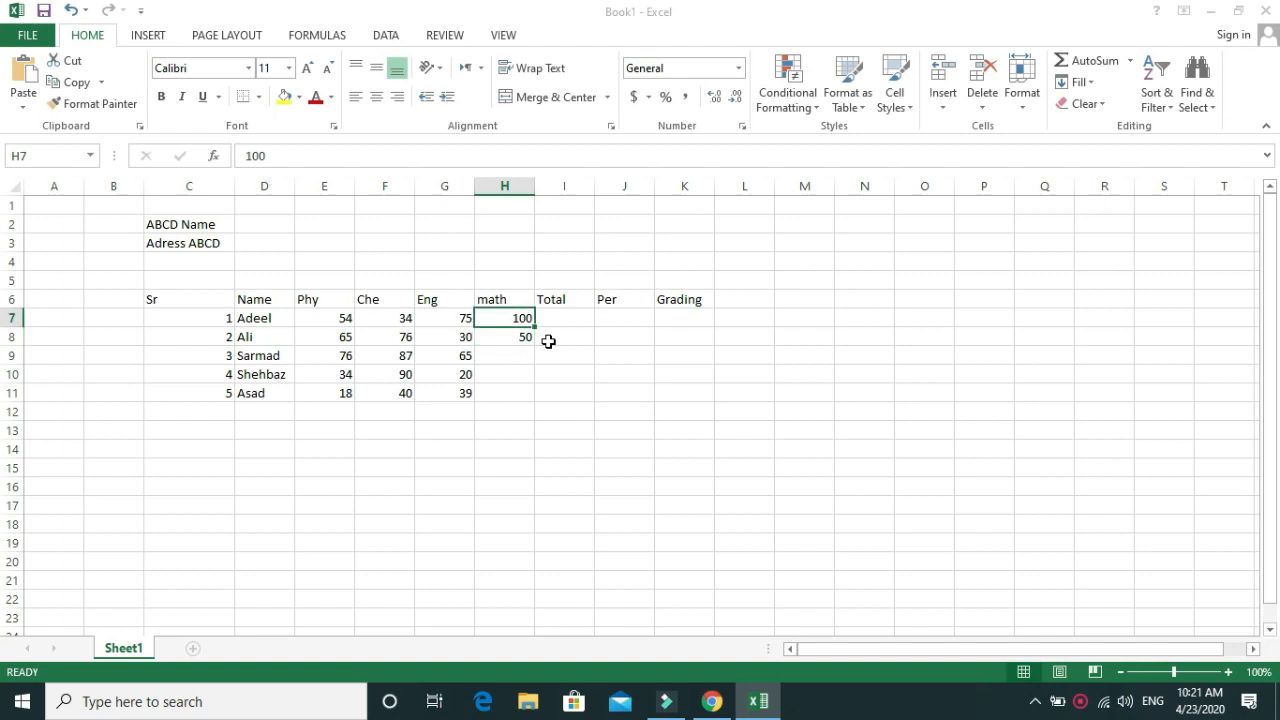
{"action": "type", "text": "60"}
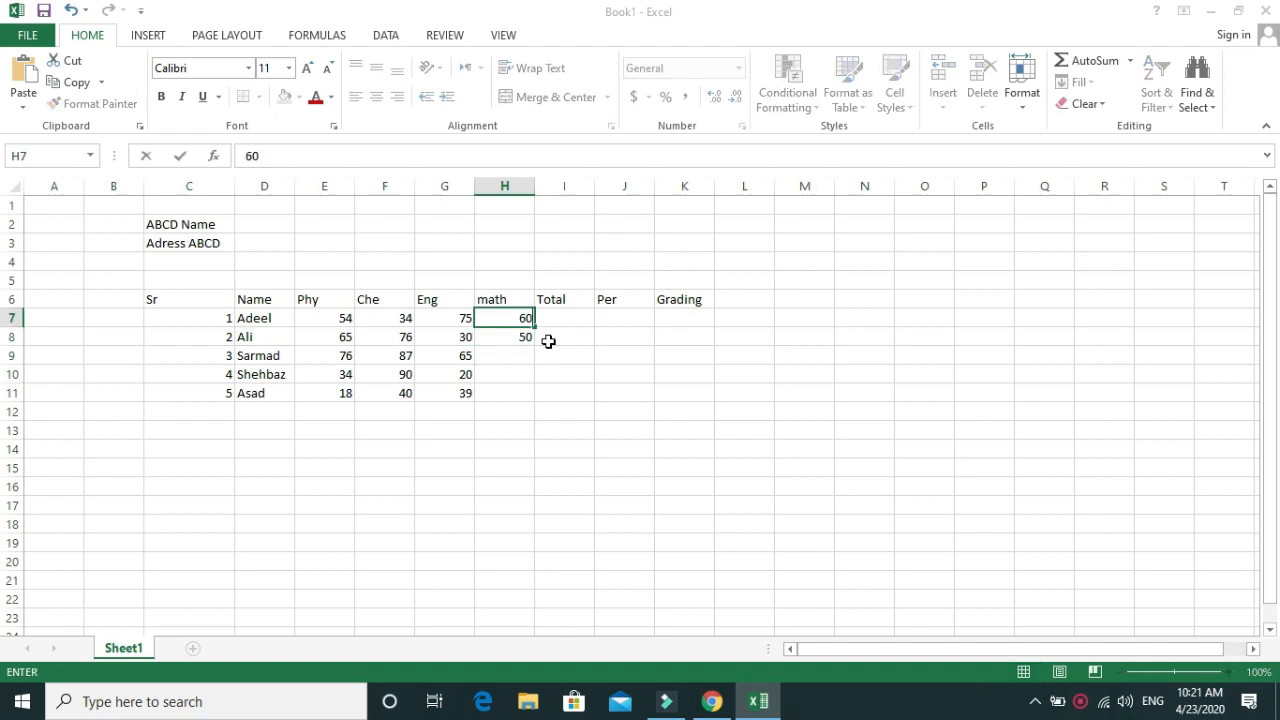
{"action": "key", "text": "Return"}
{"action": "key", "text": "Up"}
{"action": "key", "text": "Up"}
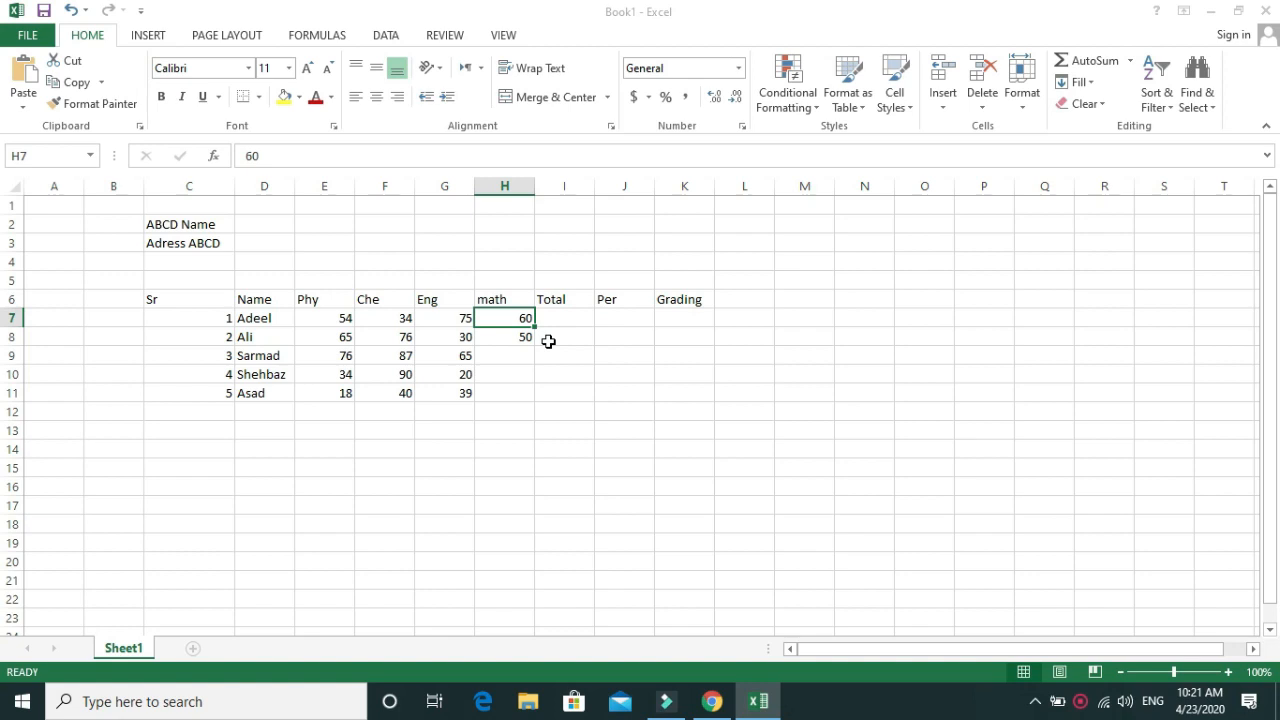
{"action": "key", "text": "Down"}
{"action": "key", "text": "Down"}
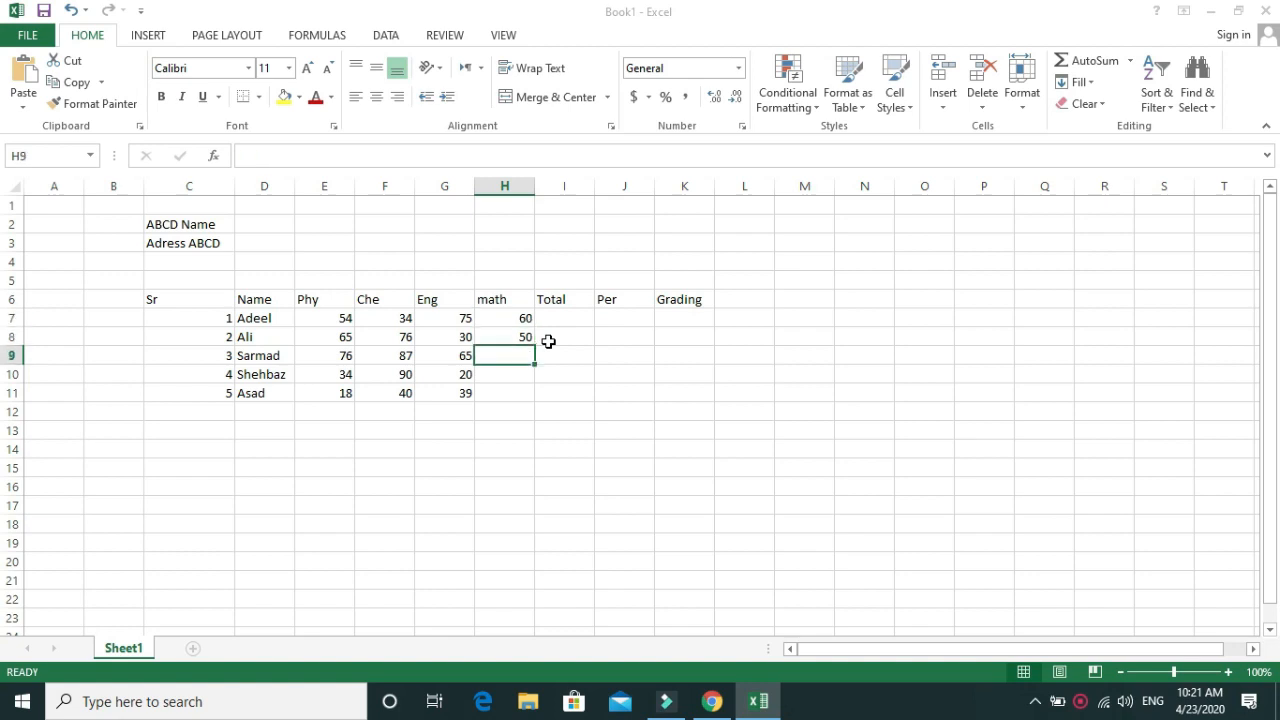
Step: Enter the math marks 70, 40 and 30 for the remaining students in cells H9 to H11
{"action": "type", "text": "70"}
{"action": "key", "text": "Return"}
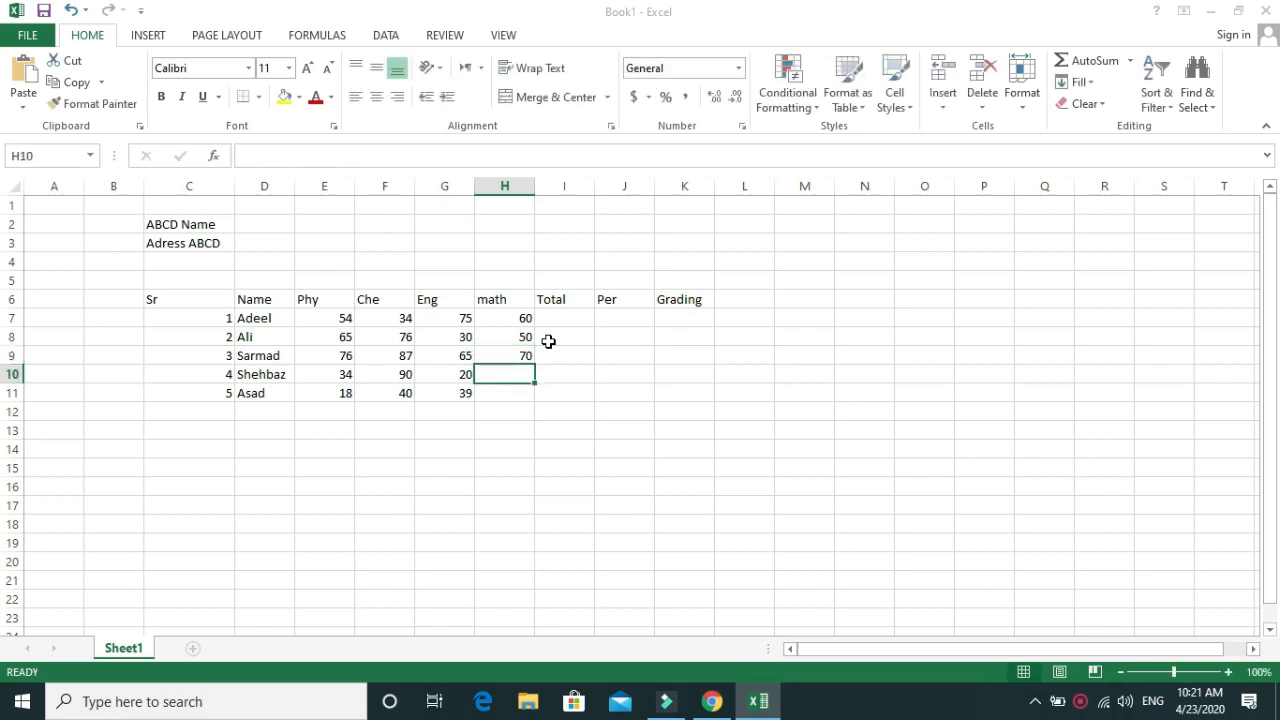
{"action": "type", "text": "40"}
{"action": "key", "text": "Return"}
{"action": "type", "text": "30"}
{"action": "key", "text": "Return"}
Step: Use AutoSum to add the first student's marks E7:H7 in the Total cell I7
{"action": "left_click", "coordinate": [560, 314]}
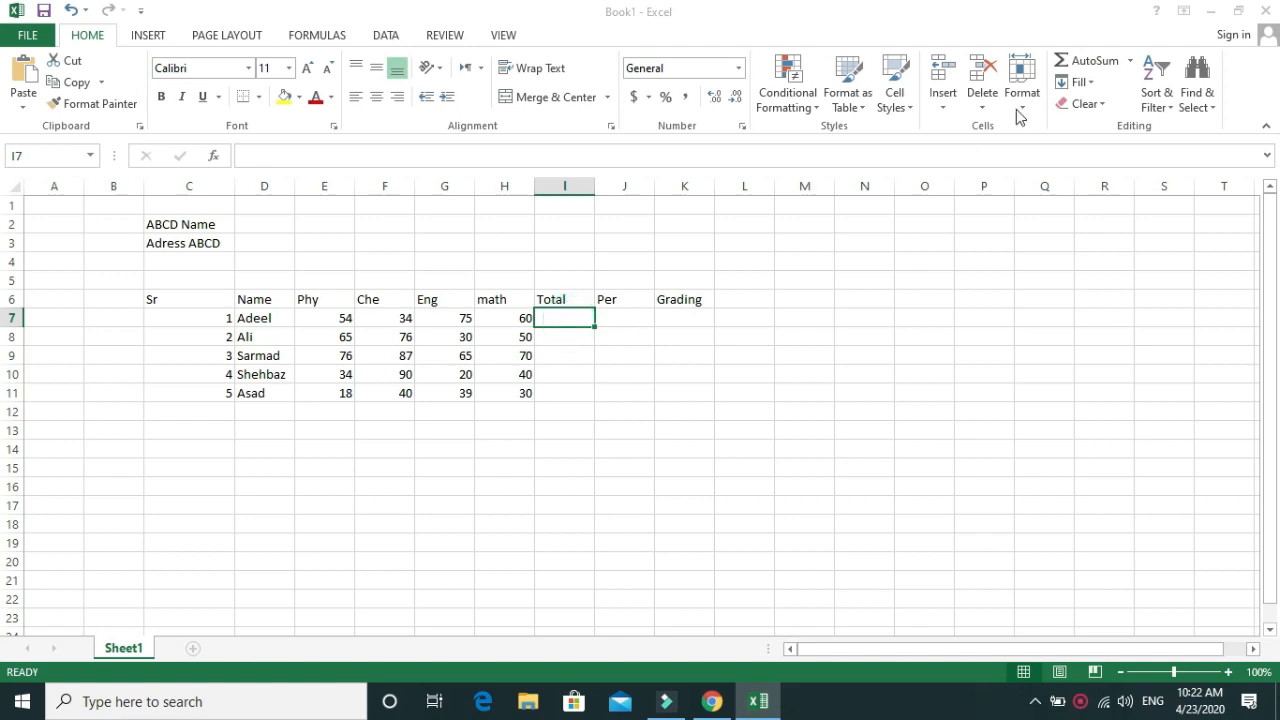
{"action": "left_click", "coordinate": [1072, 62]}
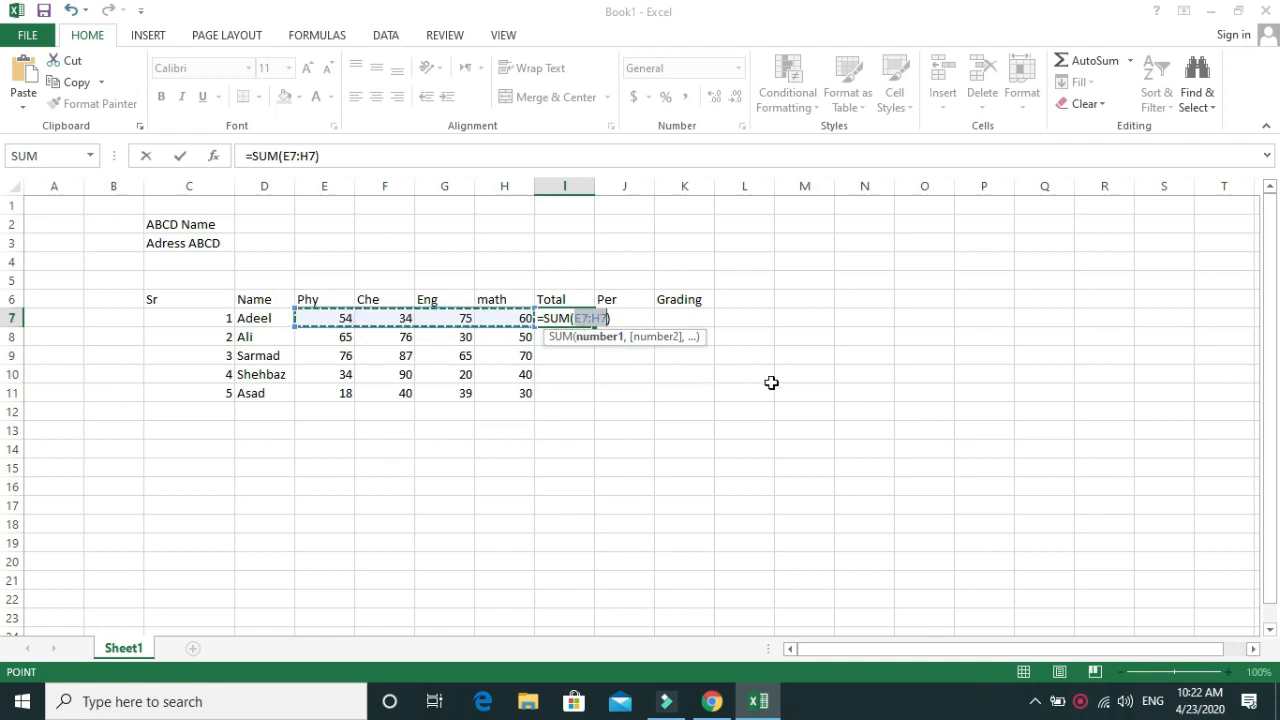
{"action": "key", "text": "Return"}
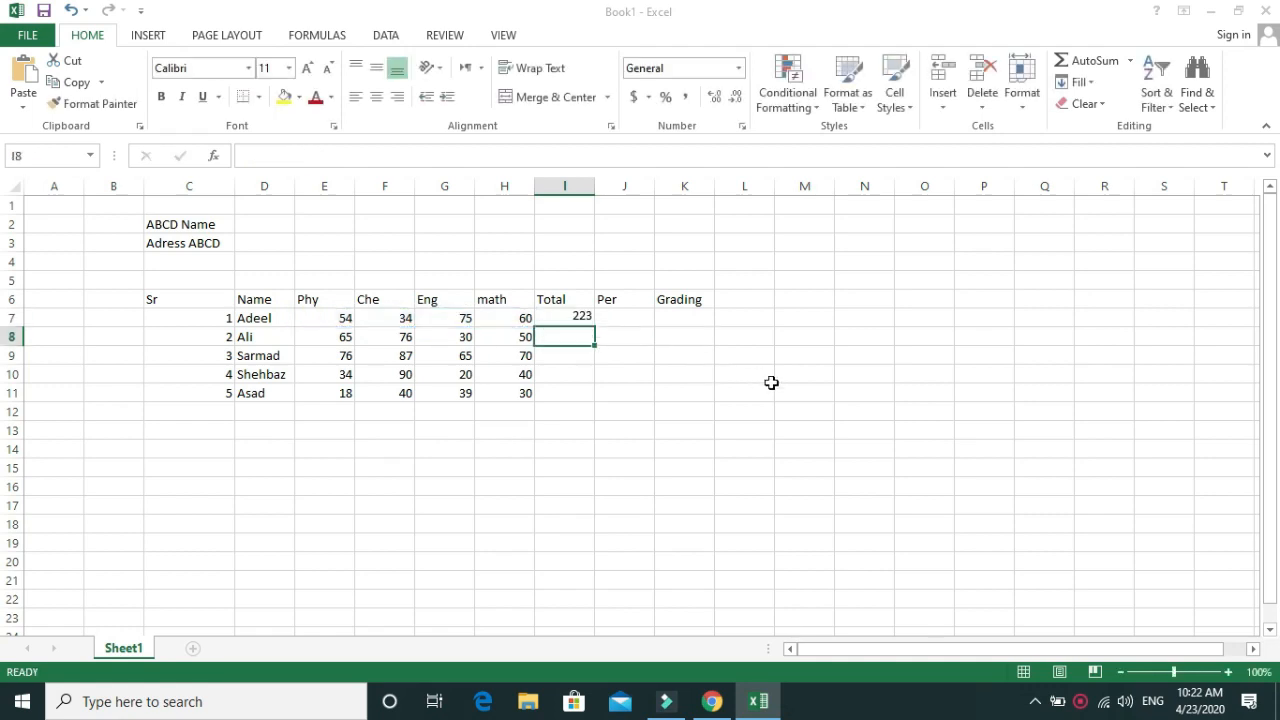
Step: Recreate the total in I7 by applying AutoSum to the range E7:I7
{"action": "left_click", "coordinate": [574, 318]}
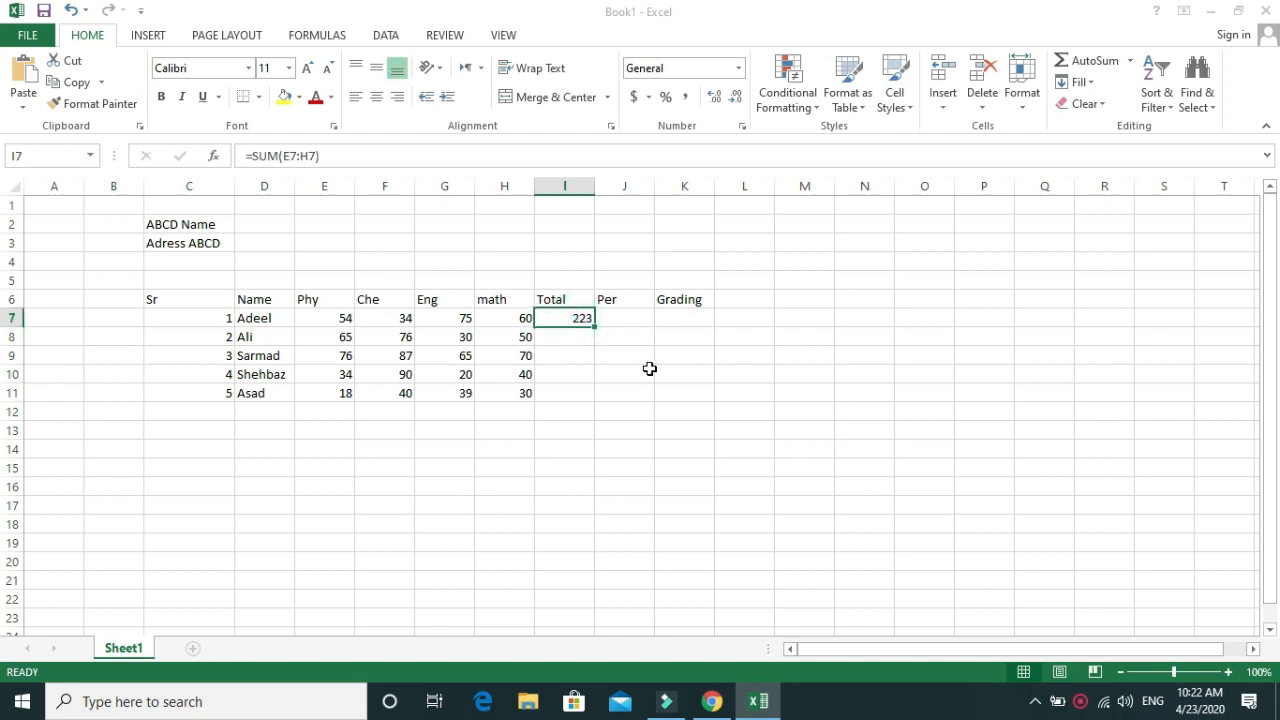
{"action": "left_click_drag", "start_coordinate": [328, 318], "coordinate": [591, 323]}
{"action": "left_click", "coordinate": [1077, 62]}
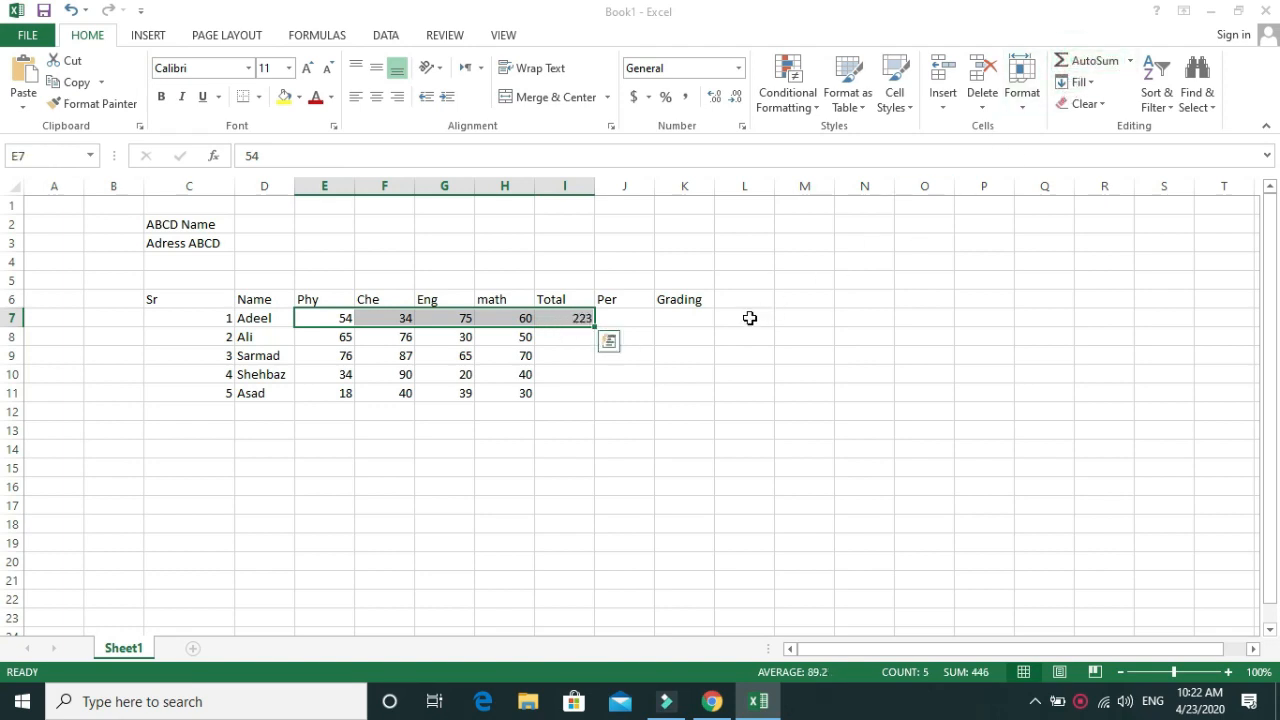
{"action": "left_click", "coordinate": [568, 340]}
{"action": "left_click", "coordinate": [567, 315]}
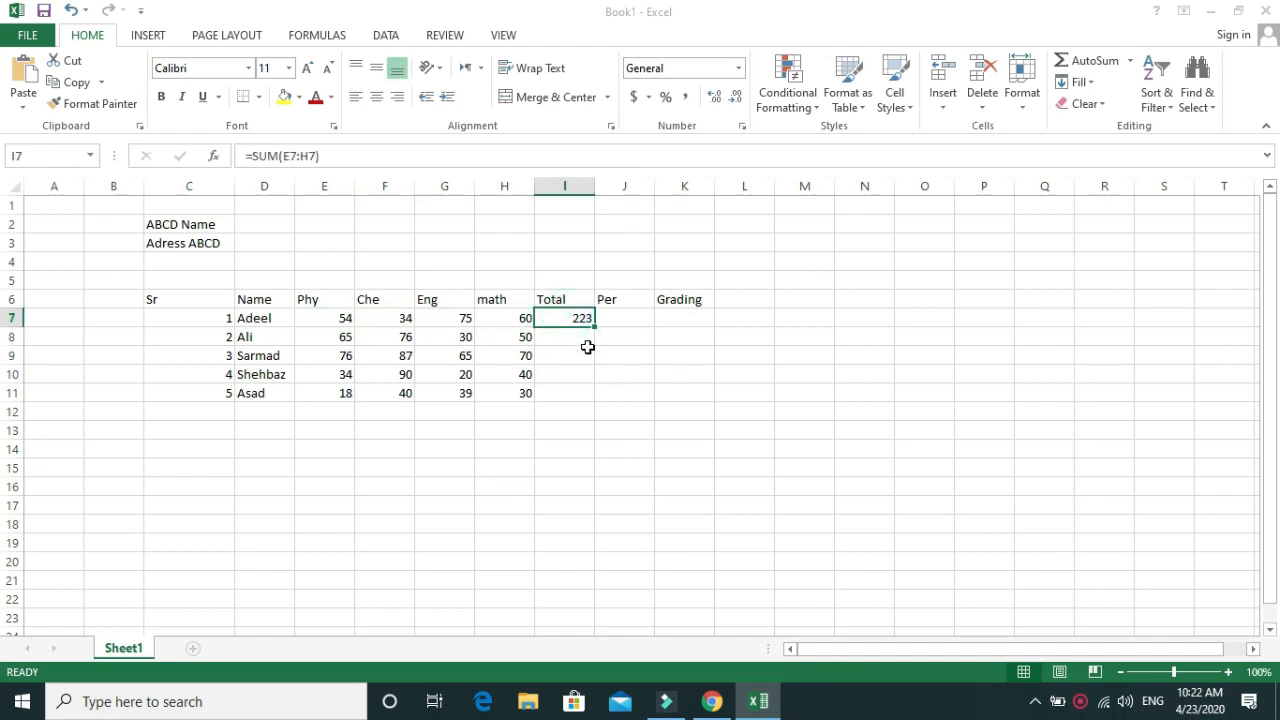
Step: Fill the total formula from I7 down to I11 for the other students
{"action": "left_click", "coordinate": [551, 357]}
{"action": "left_click", "coordinate": [570, 323]}
{"action": "left_click_drag", "start_coordinate": [595, 326], "coordinate": [592, 395]}
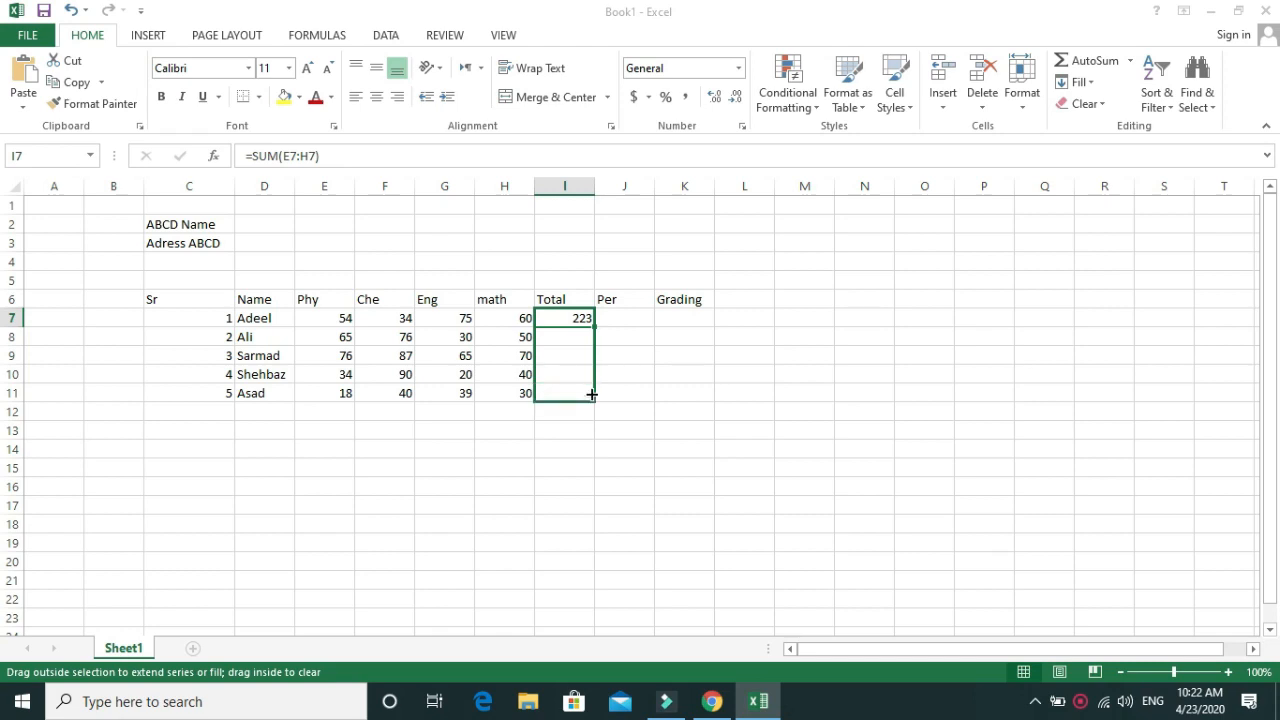
{"action": "left_click_drag", "start_coordinate": [592, 395], "coordinate": [592, 395]}
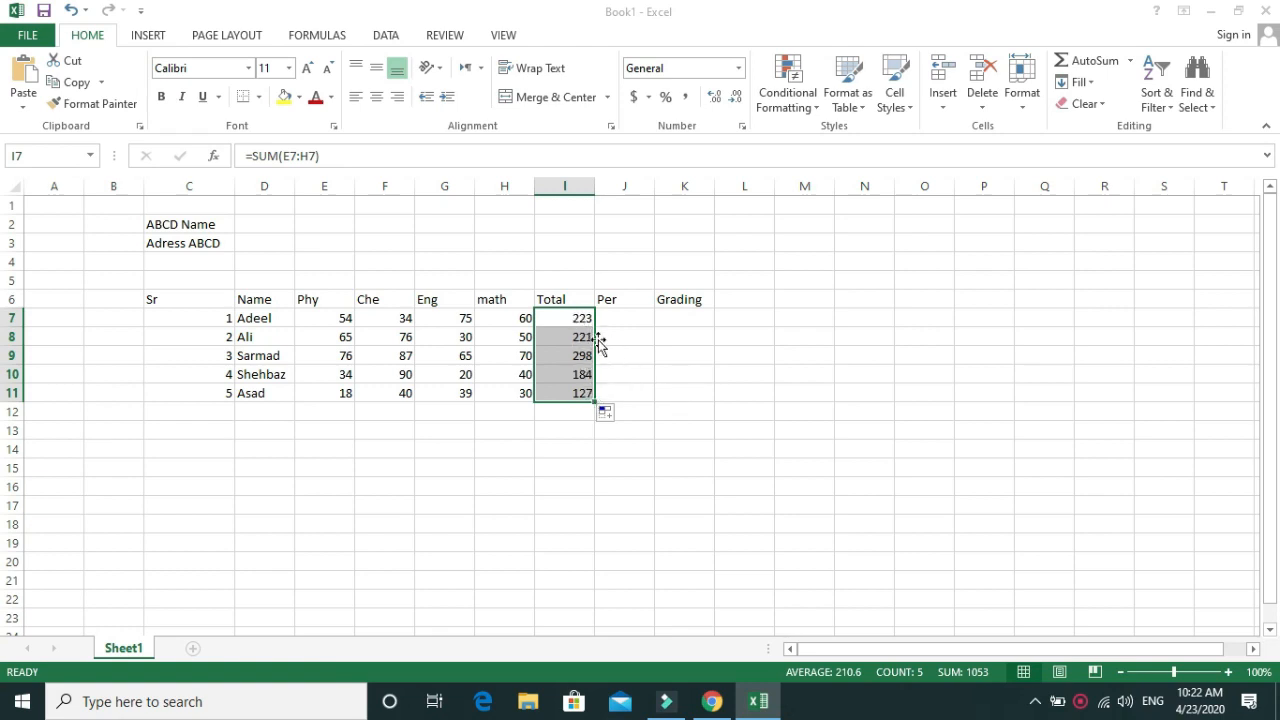
Step: Clear the totals in cells I7 to I11
{"action": "left_click", "coordinate": [550, 316]}
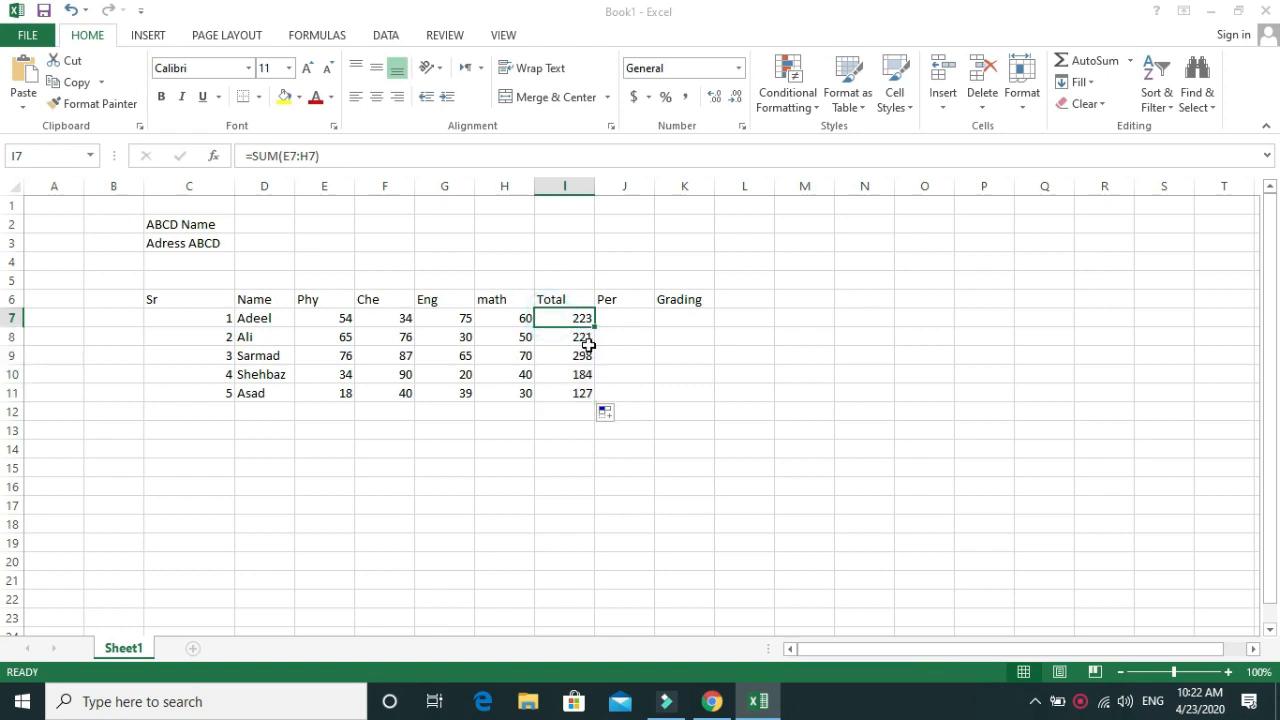
{"action": "left_click_drag", "start_coordinate": [570, 327], "coordinate": [583, 397]}
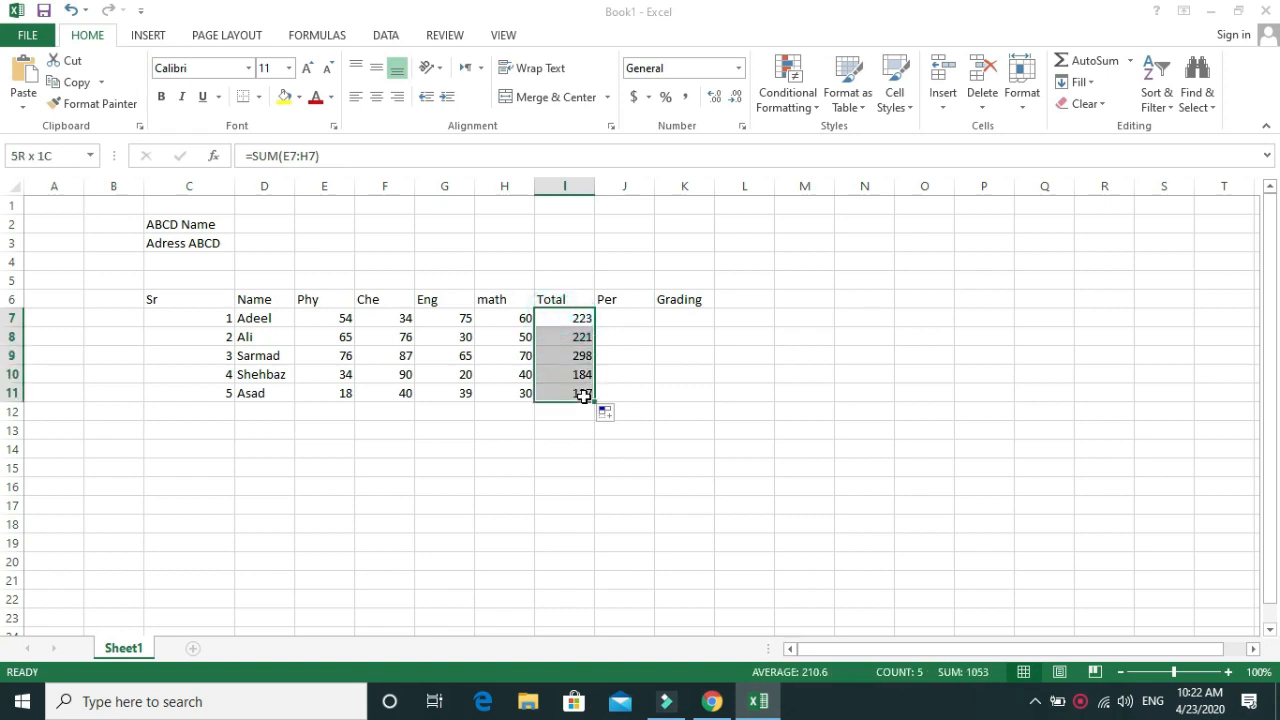
{"action": "key", "text": "Delete"}
Step: Calculate all five students' totals at once by applying AutoSum to the range E7:I11, then select I7
{"action": "left_click_drag", "start_coordinate": [340, 318], "coordinate": [553, 391]}
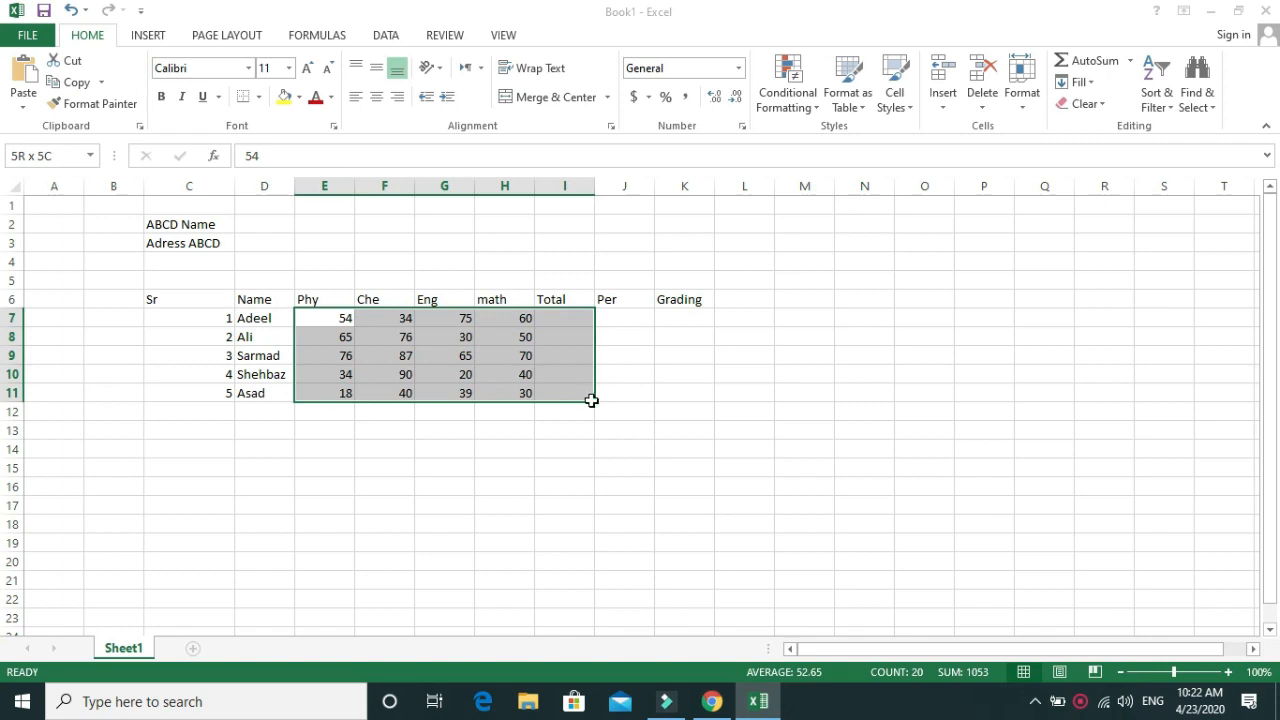
{"action": "left_click_drag", "start_coordinate": [591, 400], "coordinate": [591, 400]}
{"action": "left_click", "coordinate": [1095, 61]}
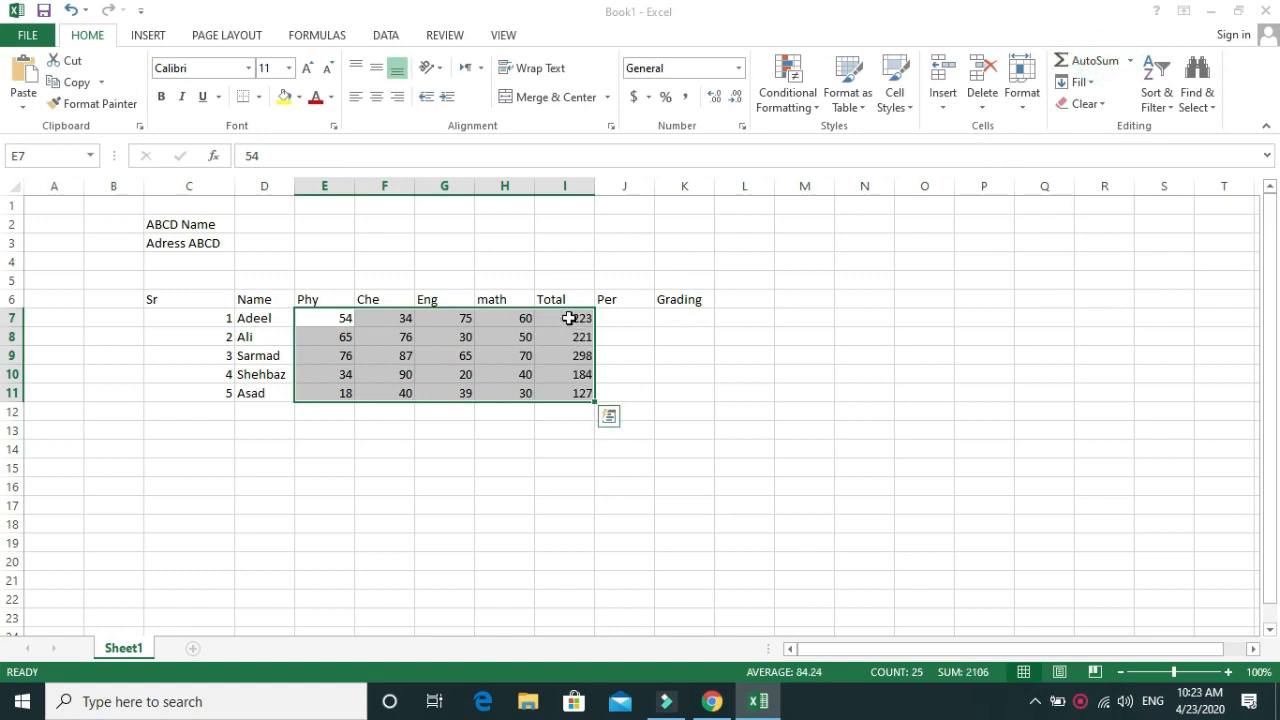
{"action": "left_click", "coordinate": [575, 320]}
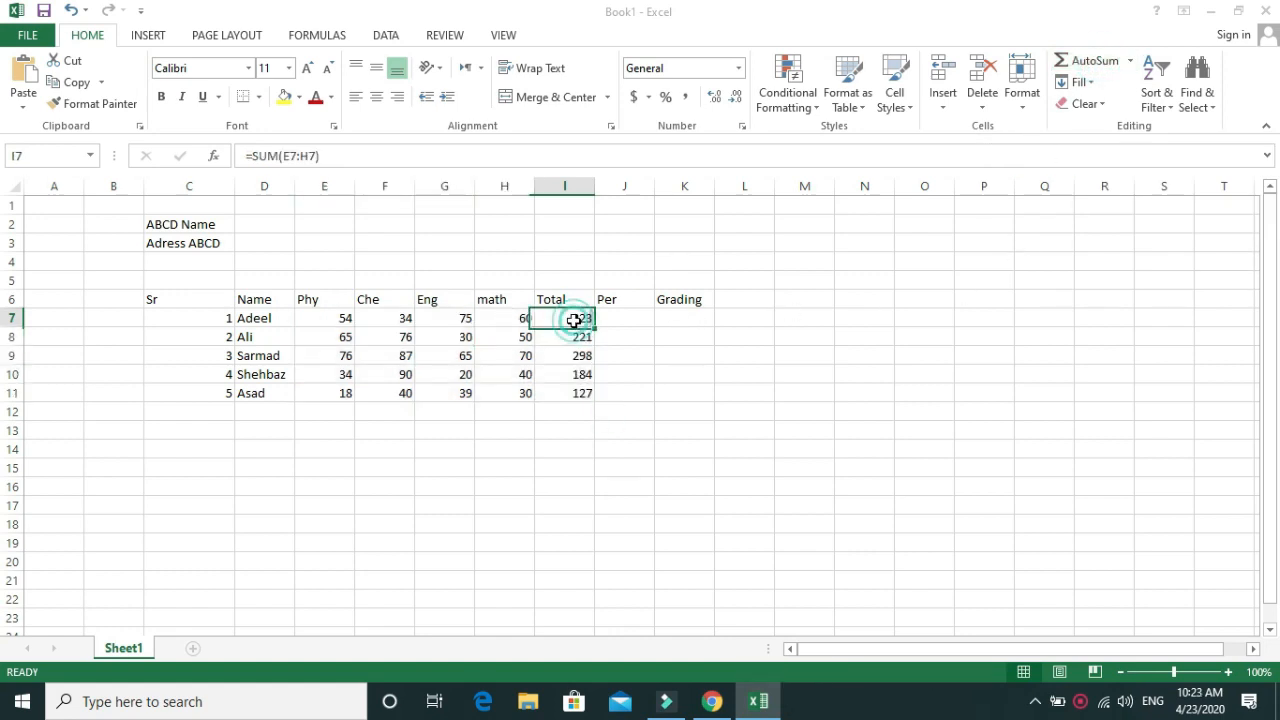
Step: Clear all five students' totals in I7:I11 and select I7
{"action": "left_click_drag", "start_coordinate": [577, 318], "coordinate": [581, 388]}
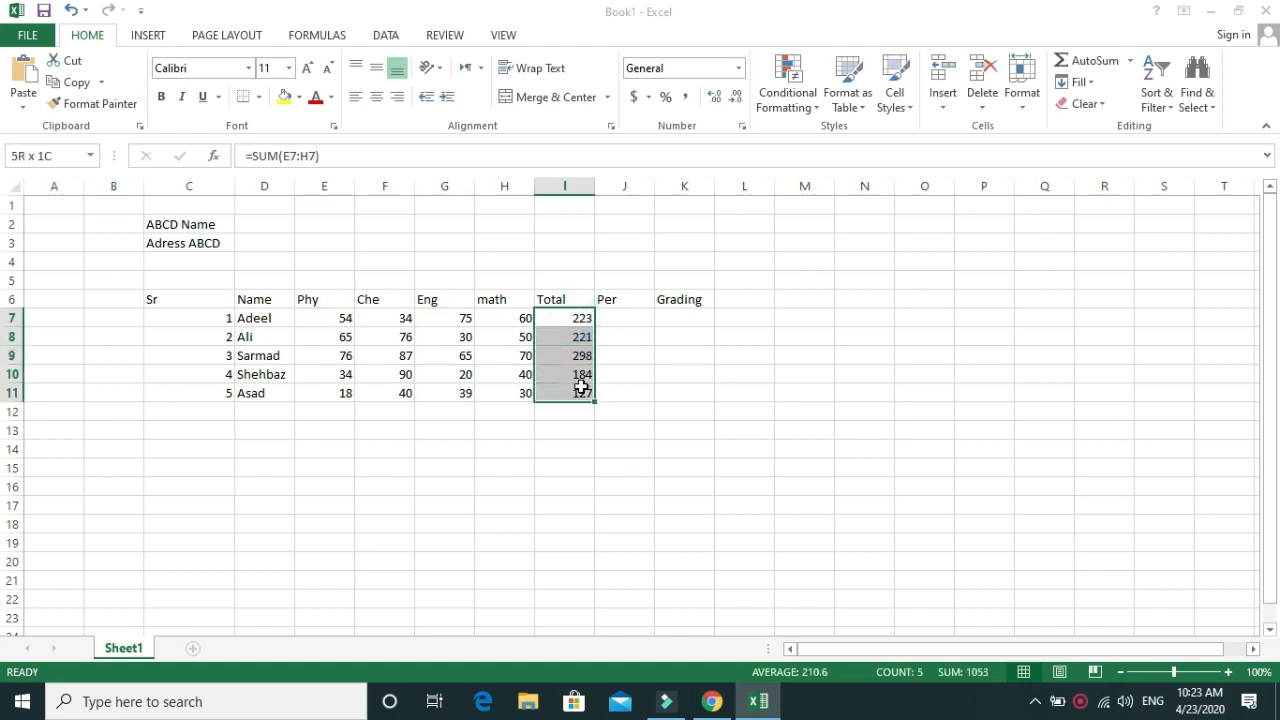
{"action": "key", "text": "Delete"}
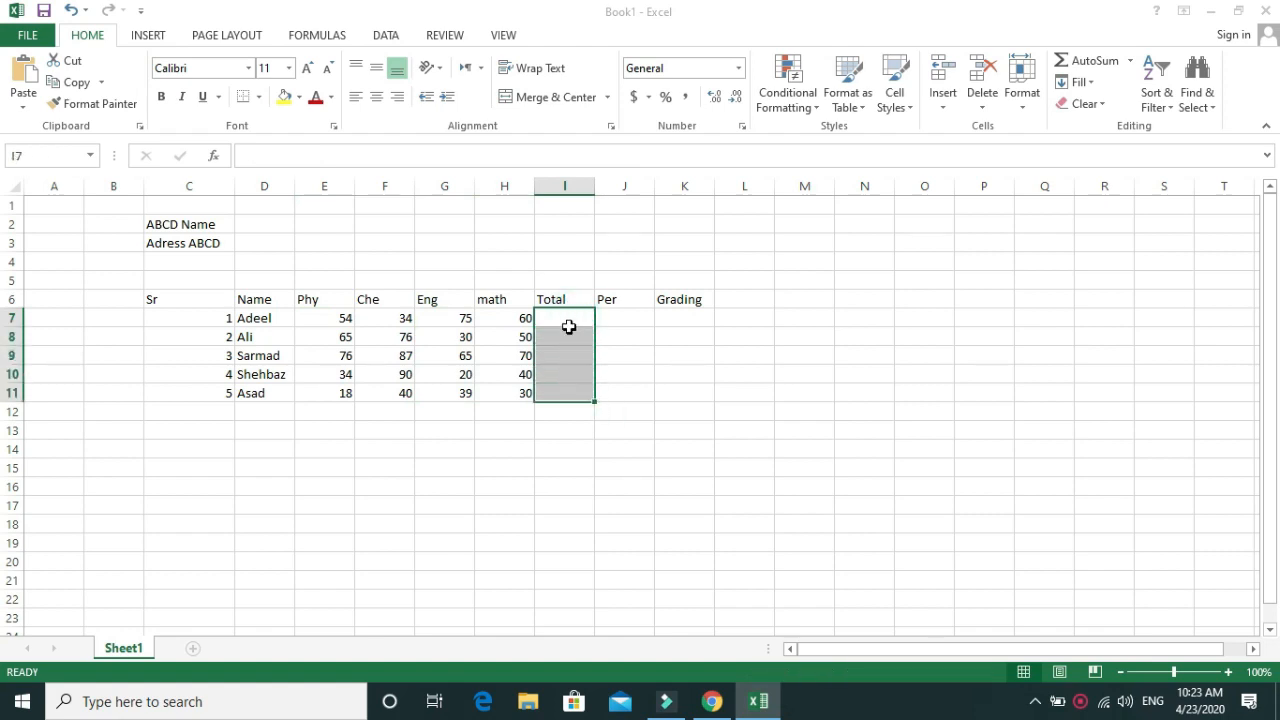
{"action": "left_click", "coordinate": [566, 321]}
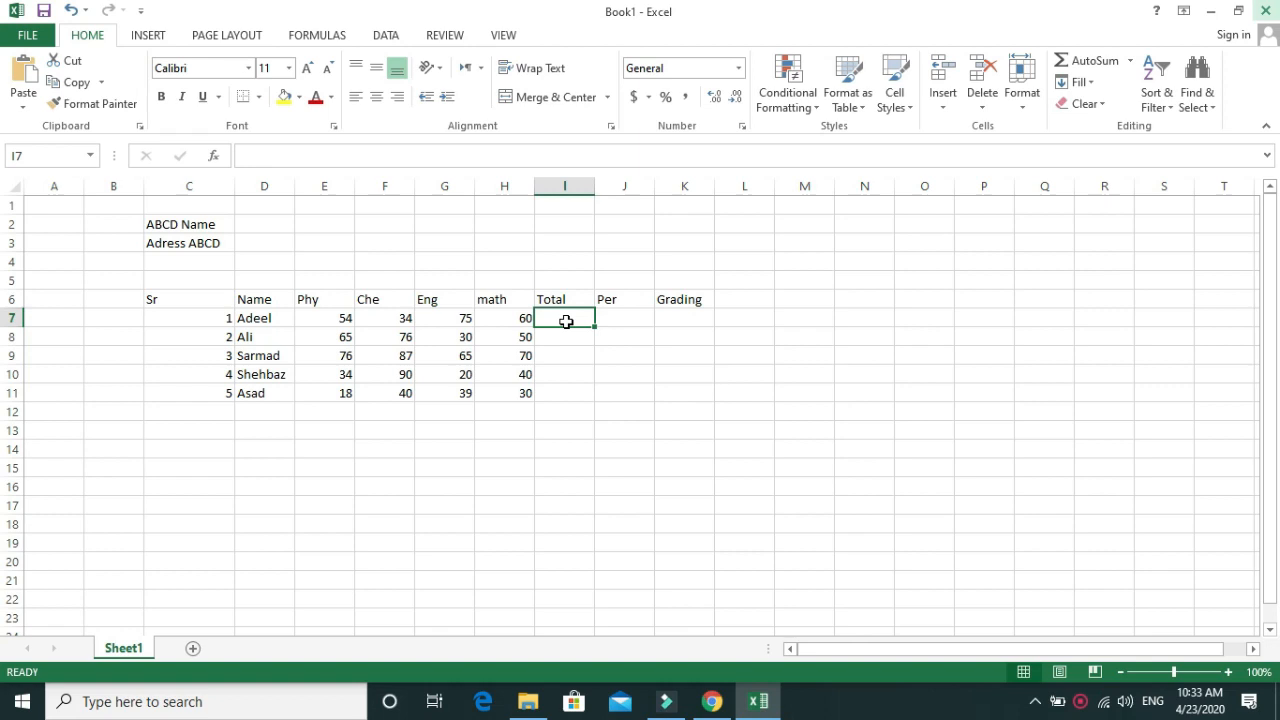
Step: Total the first student's marks in I7 with a manually entered =SUM(E7:H7) and fill the formula down to I11
{"action": "type", "text": "="}
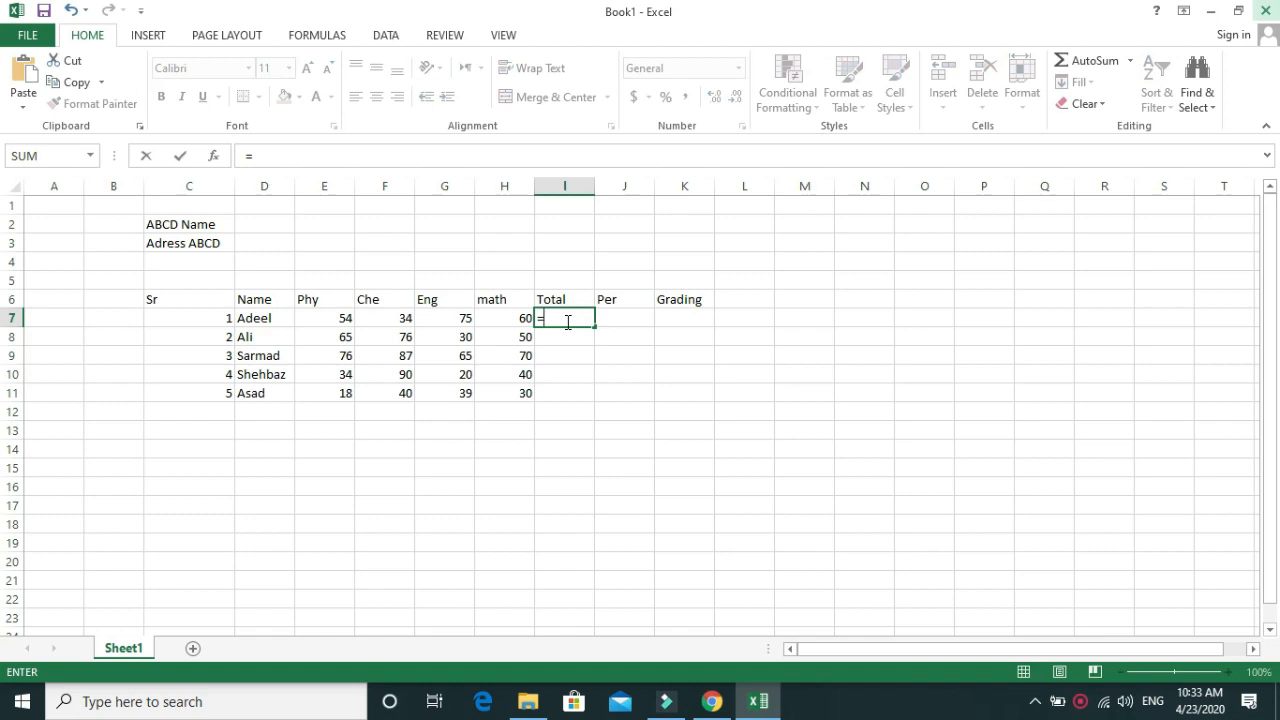
{"action": "type", "text": "sum"}
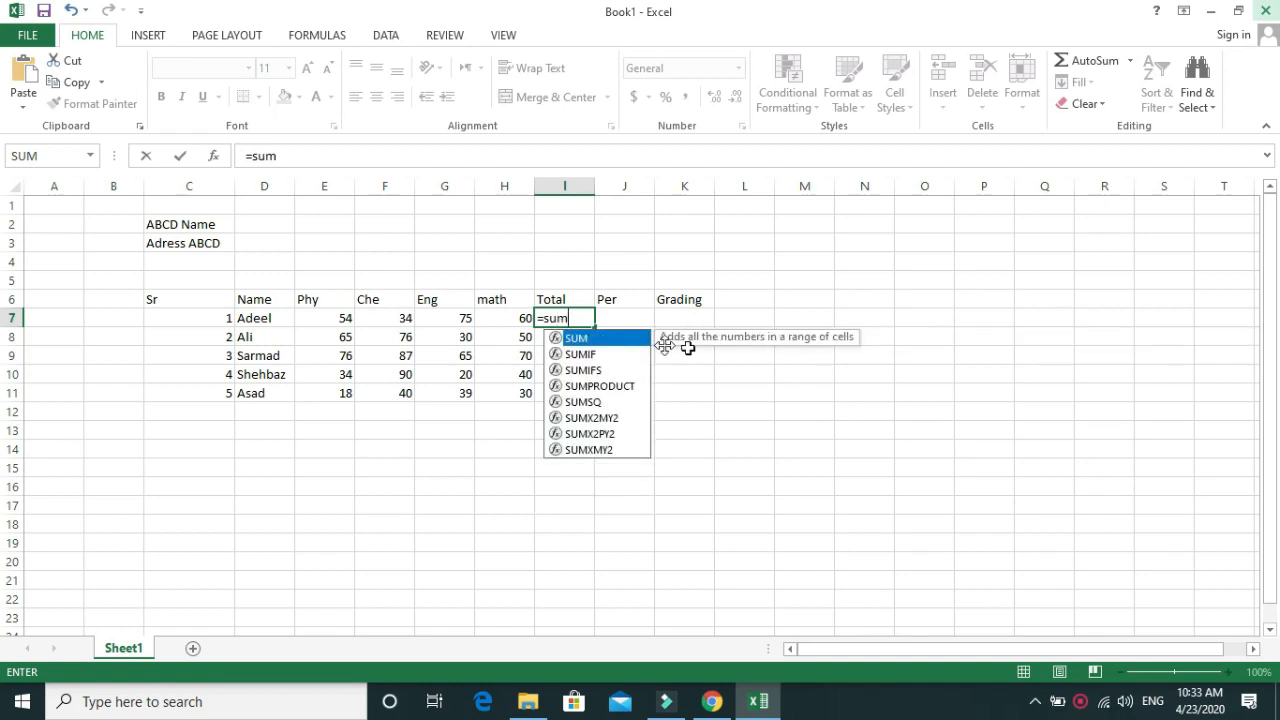
{"action": "type", "text": "("}
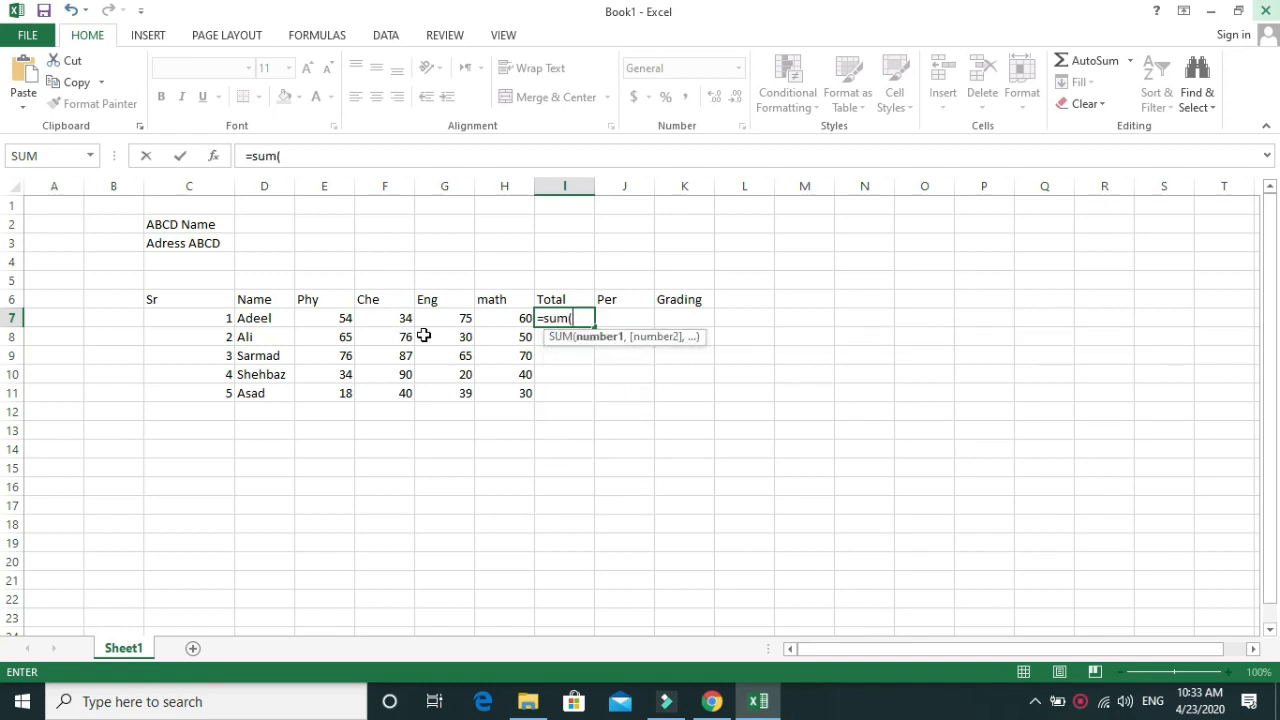
{"action": "left_click", "coordinate": [328, 320]}
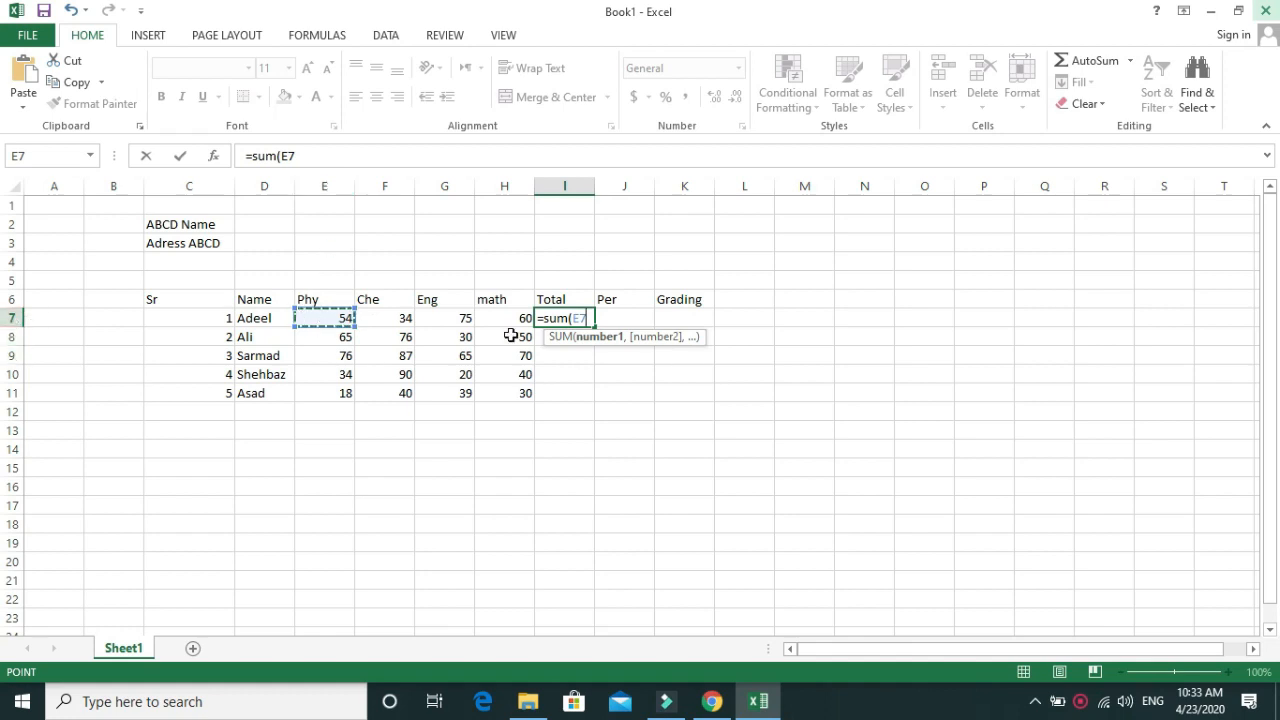
{"action": "key", "text": "F8"}
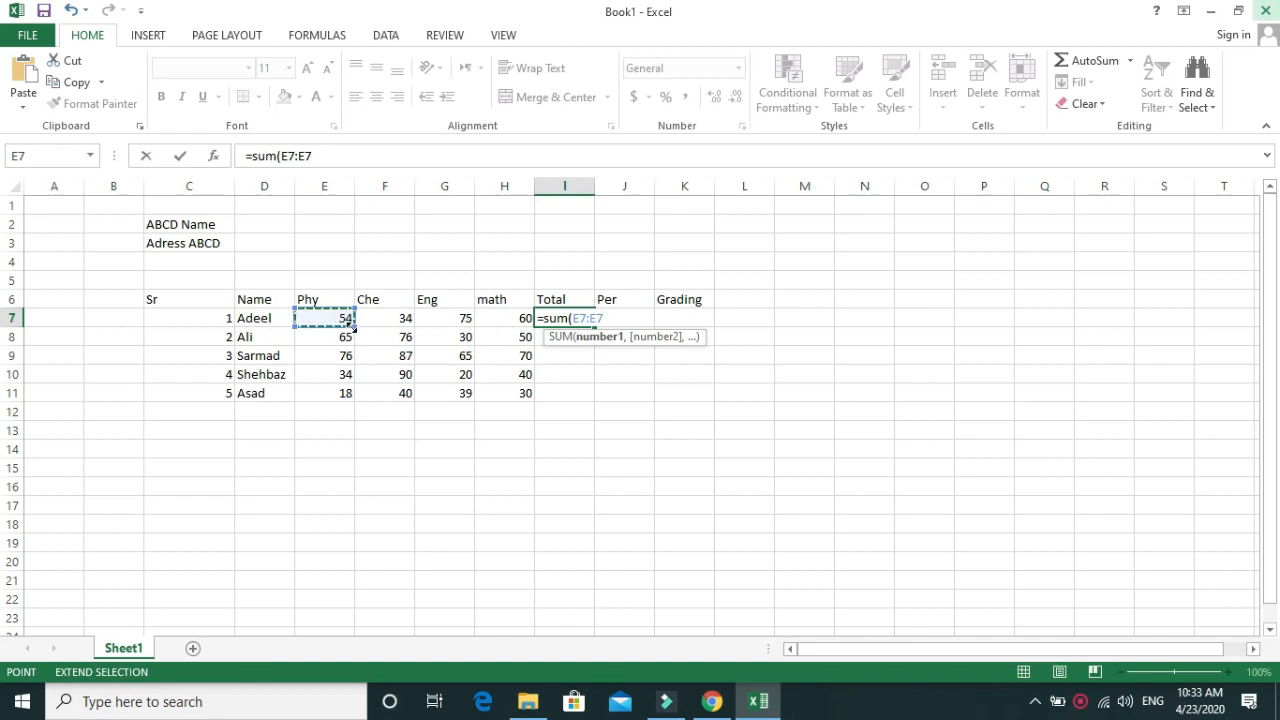
{"action": "left_click_drag", "start_coordinate": [352, 322], "coordinate": [523, 330]}
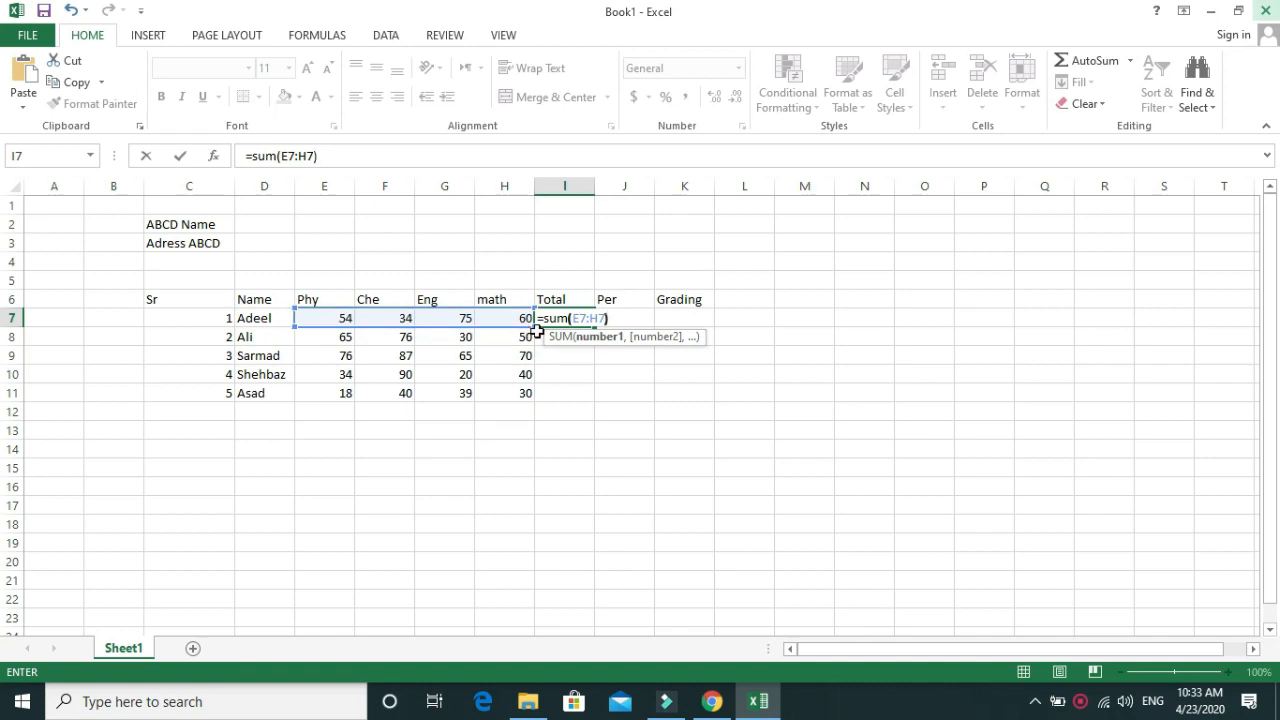
{"action": "key", "text": "Return"}
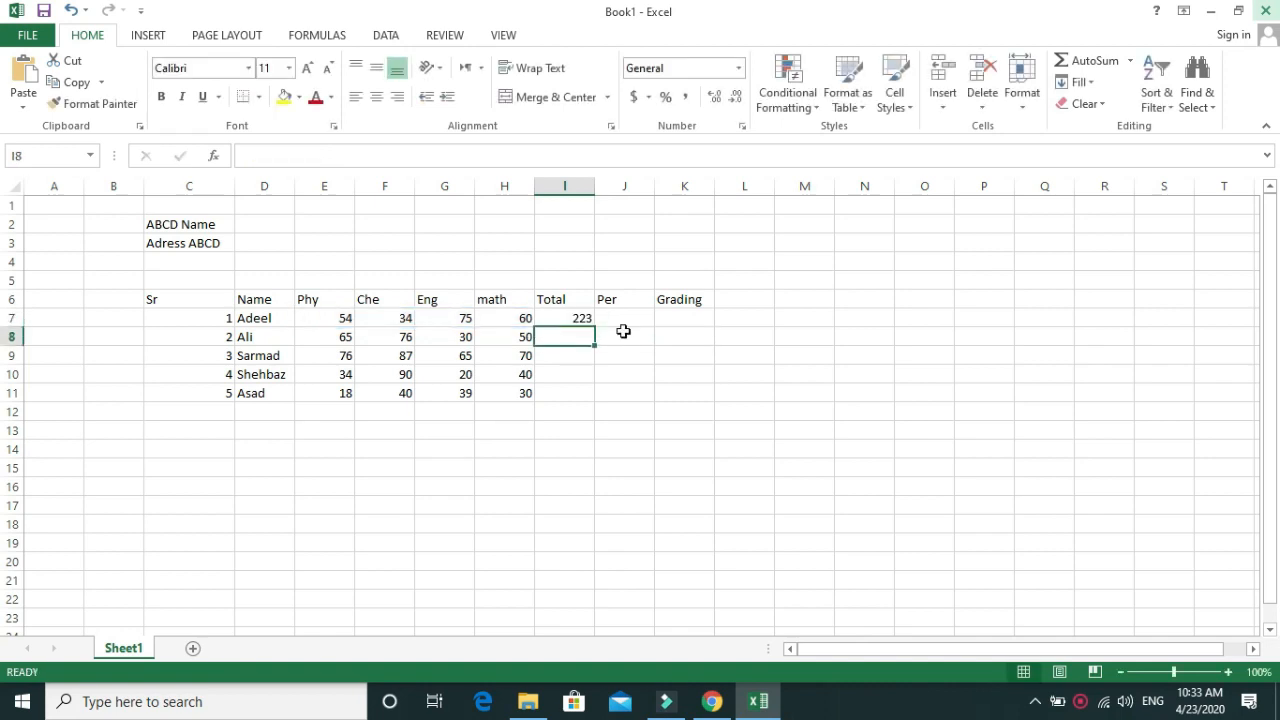
{"action": "left_click", "coordinate": [588, 319]}
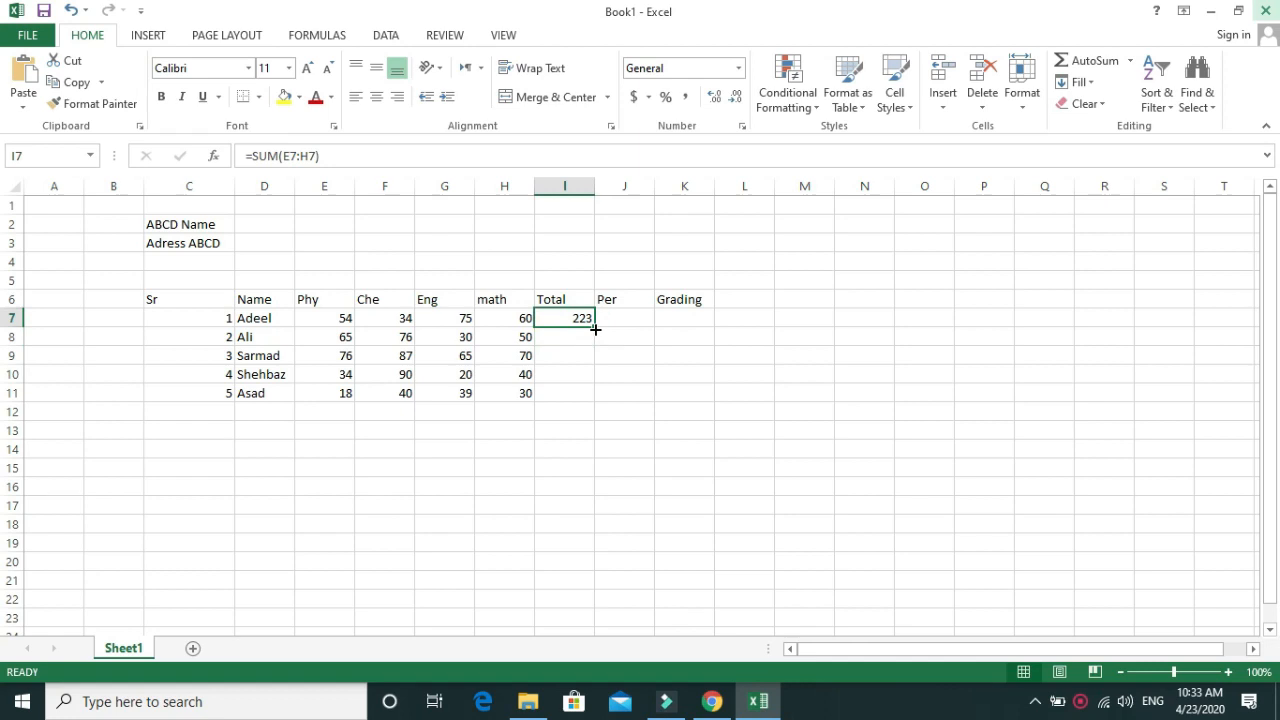
{"action": "left_click_drag", "start_coordinate": [593, 327], "coordinate": [589, 397]}
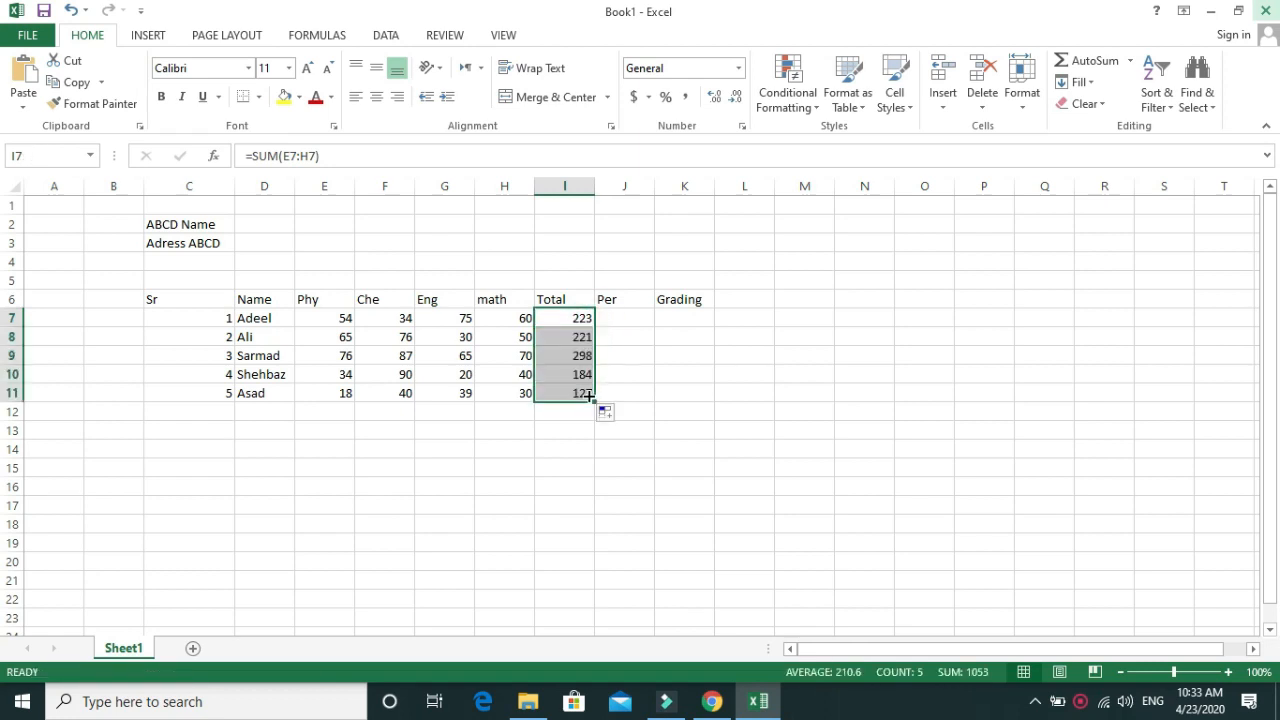
Step: Calculate the first student's percentage in J7 with the formula =I7/400*100
{"action": "left_click", "coordinate": [603, 319]}
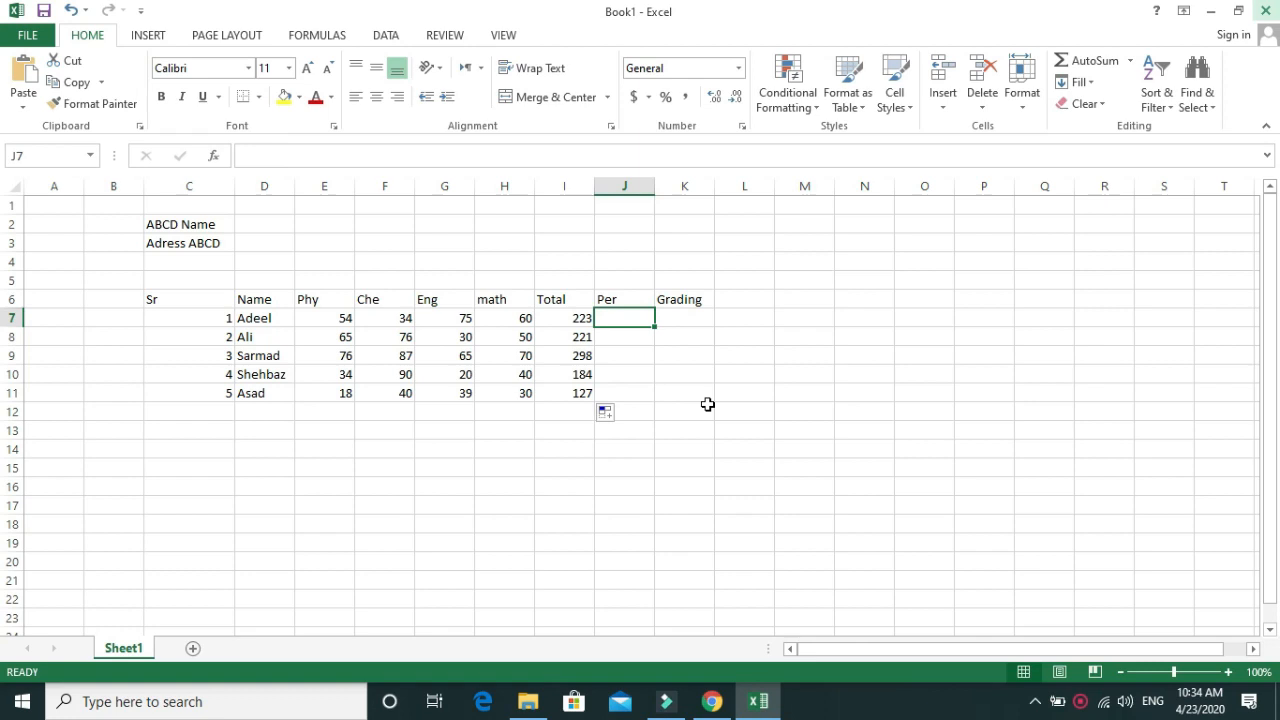
{"action": "type", "text": "="}
{"action": "left_click", "coordinate": [568, 320]}
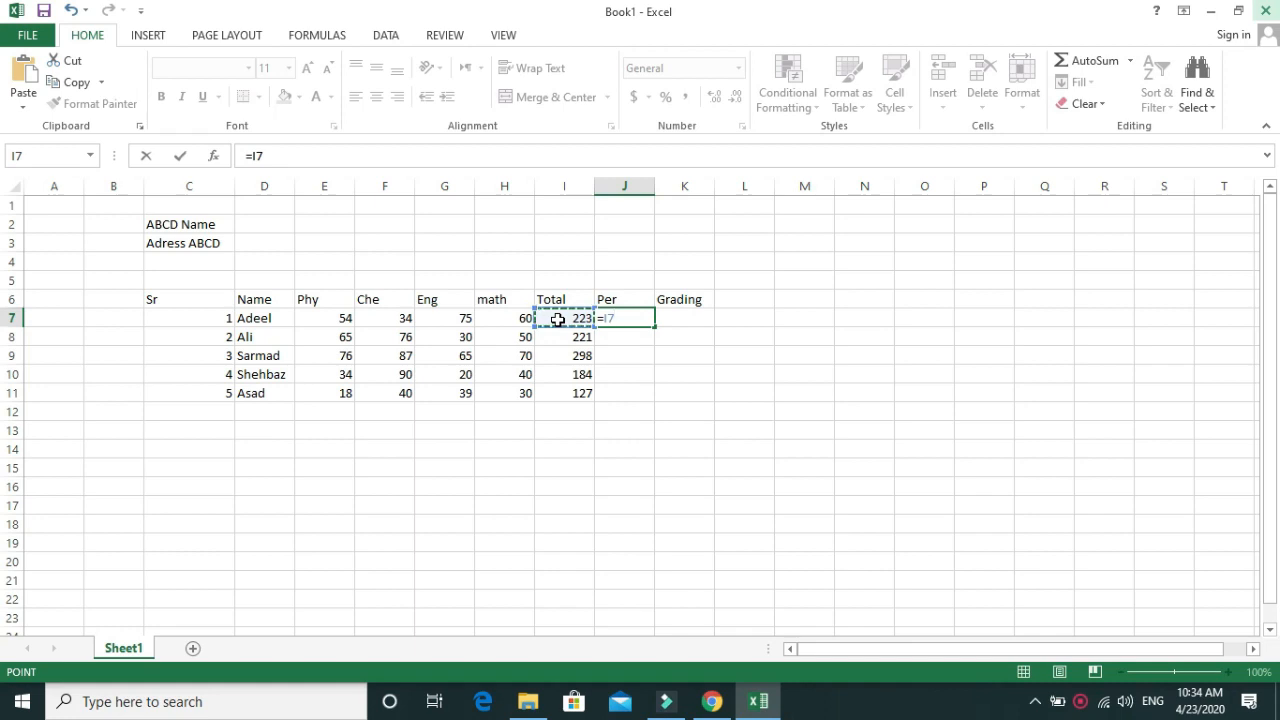
{"action": "type", "text": "/"}
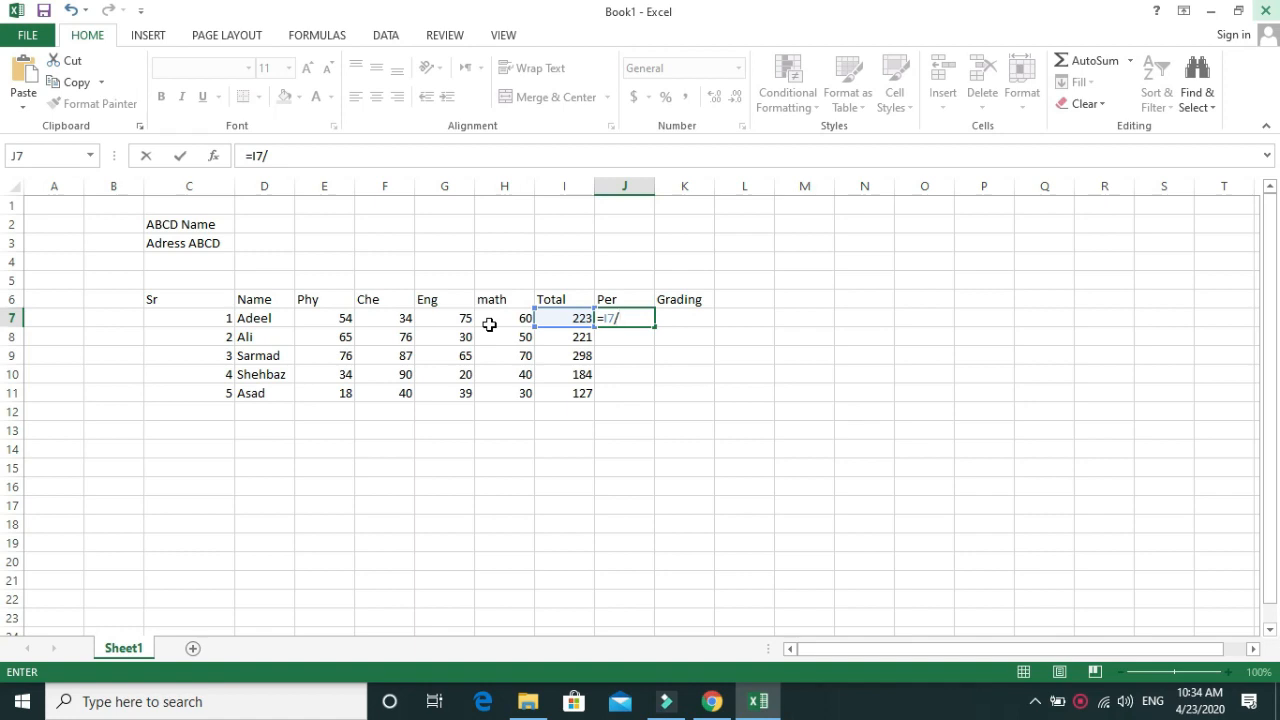
{"action": "type", "text": "400*100"}
{"action": "key", "text": "Return"}
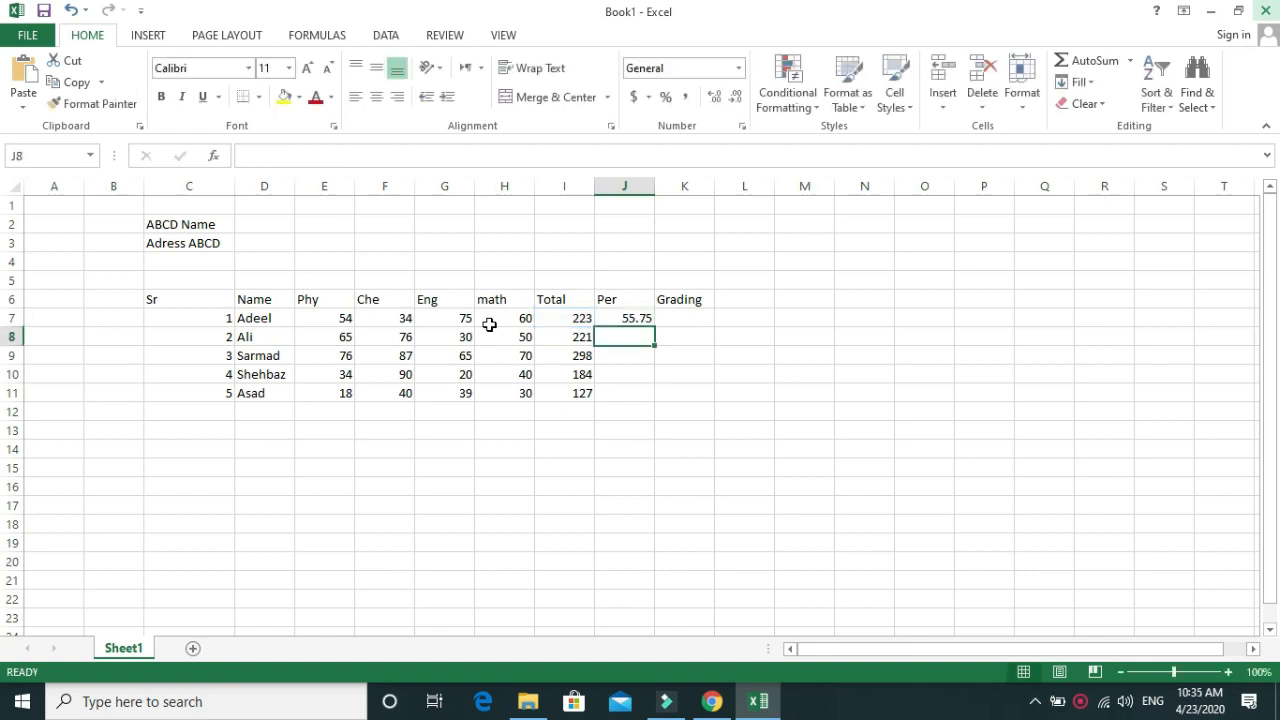
Step: Fill the percentage formula from J7 down to J11 and select K7, the first Grading cell
{"action": "left_click", "coordinate": [640, 319]}
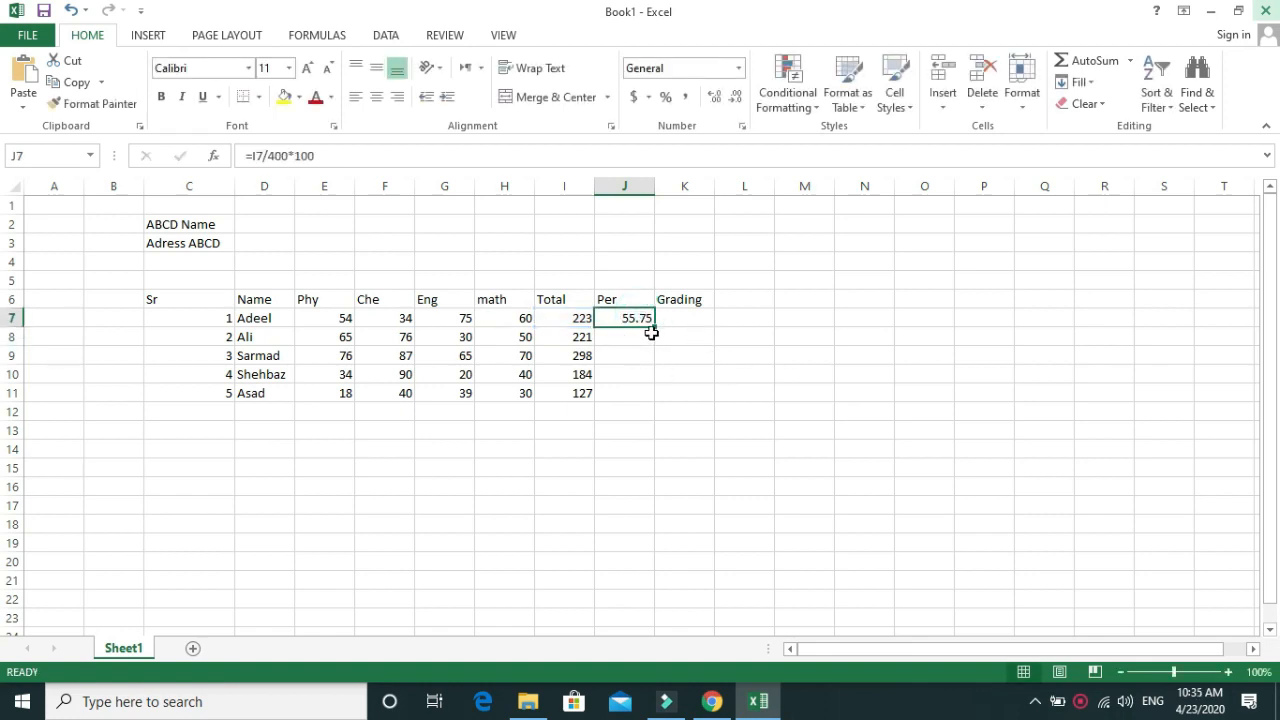
{"action": "left_click_drag", "start_coordinate": [653, 327], "coordinate": [659, 401]}
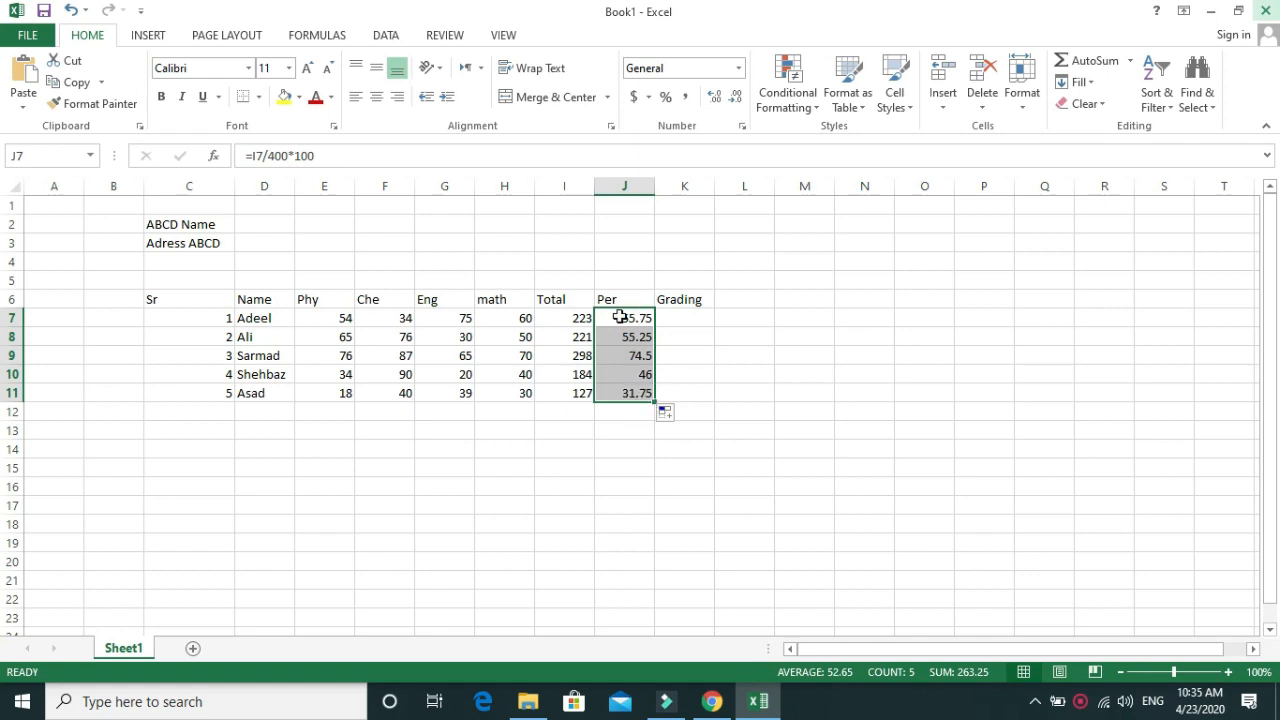
{"action": "left_click", "coordinate": [688, 316]}
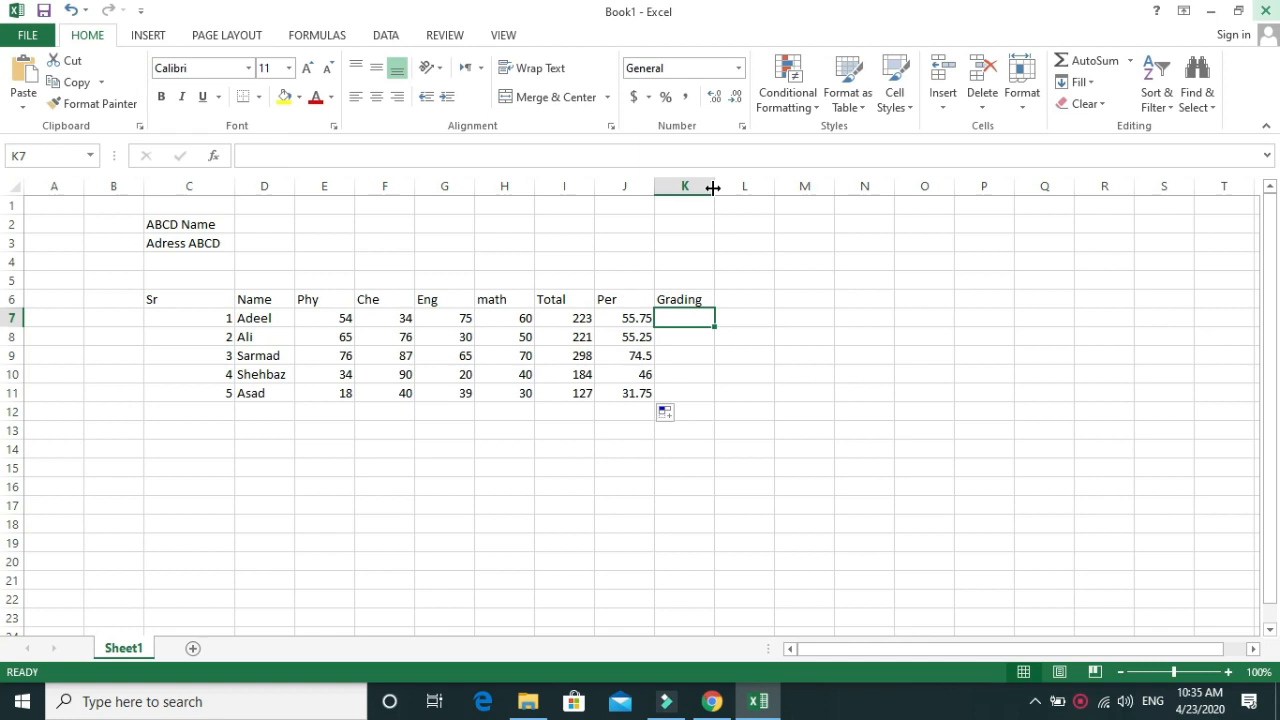
{"action": "key", "text": "Right"}
{"action": "key", "text": "Right"}
{"action": "key", "text": "Up"}
{"action": "key", "text": "Up"}
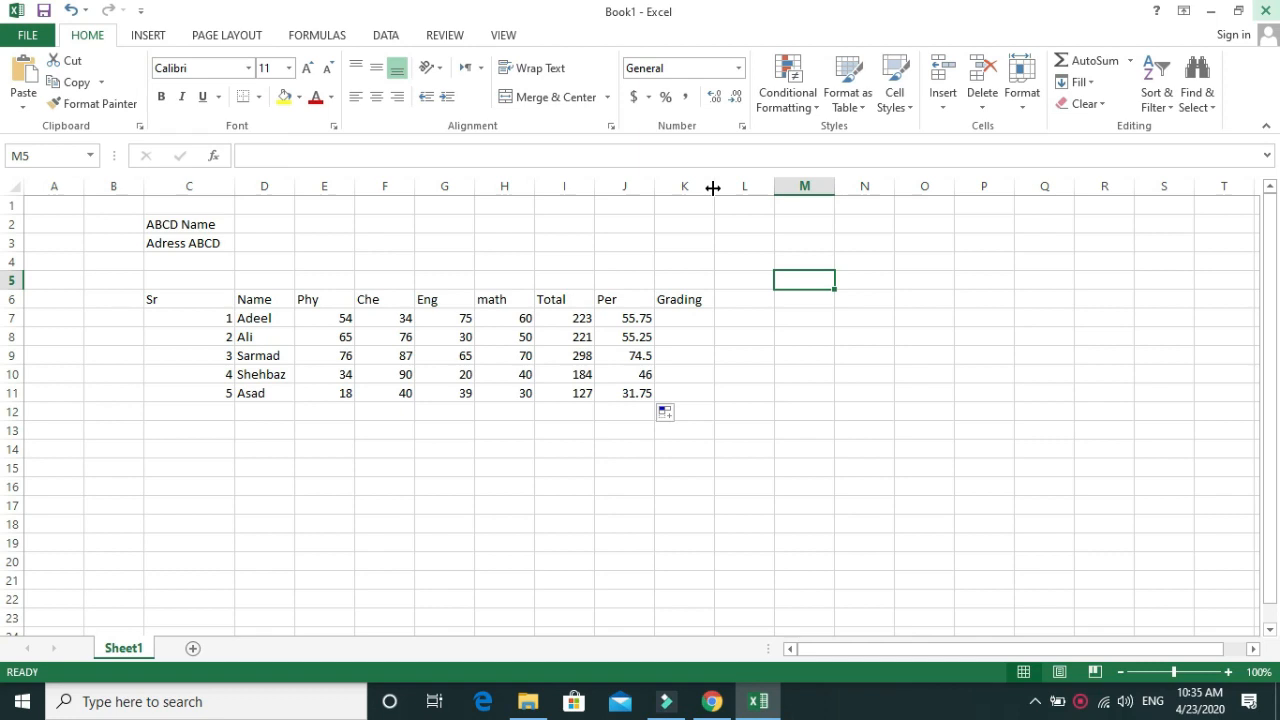
{"action": "type", "text": ">"}
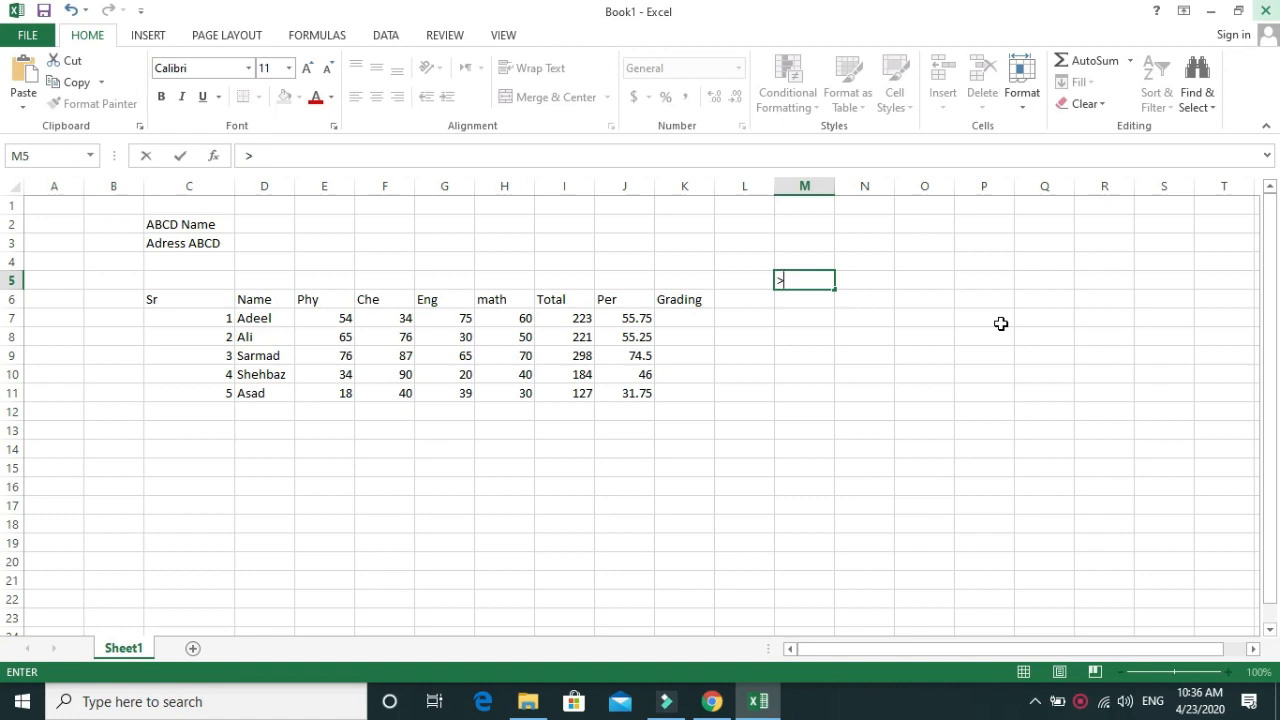
{"action": "key", "text": "BackSpace"}
{"action": "key", "text": "Down"}
{"action": "key", "text": "Down"}
{"action": "key", "text": "Left"}
{"action": "key", "text": "Left"}
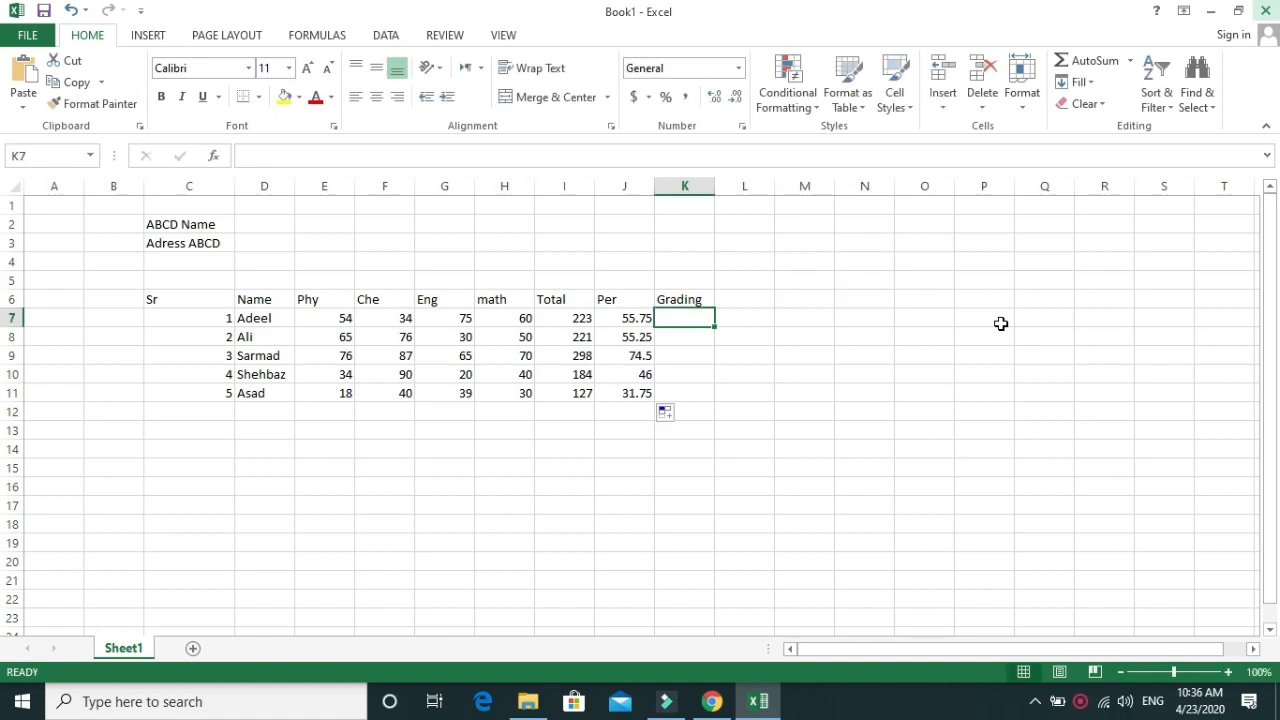
{"action": "key", "text": "Down"}
{"action": "key", "text": "Up"}
Step: Begin the grading formula in K7 with an IF that returns "A+" when J7>80
{"action": "type", "text": "="}
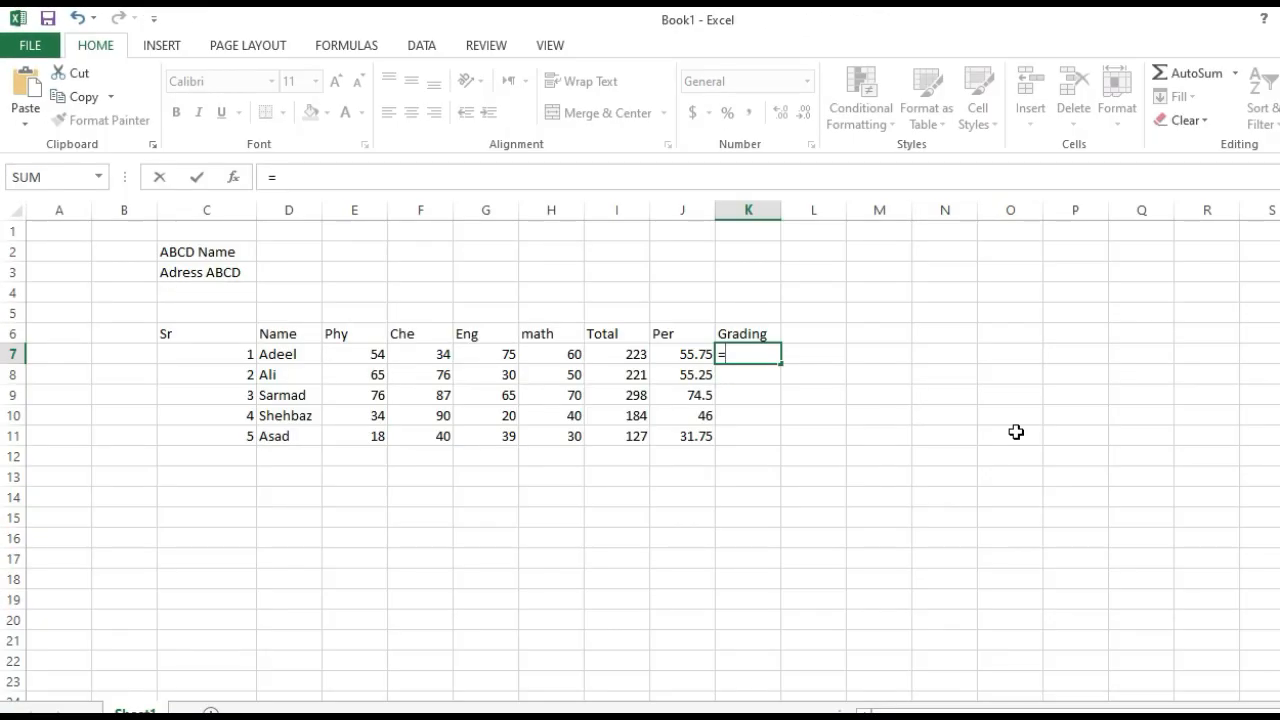
{"action": "type", "text": "If"}
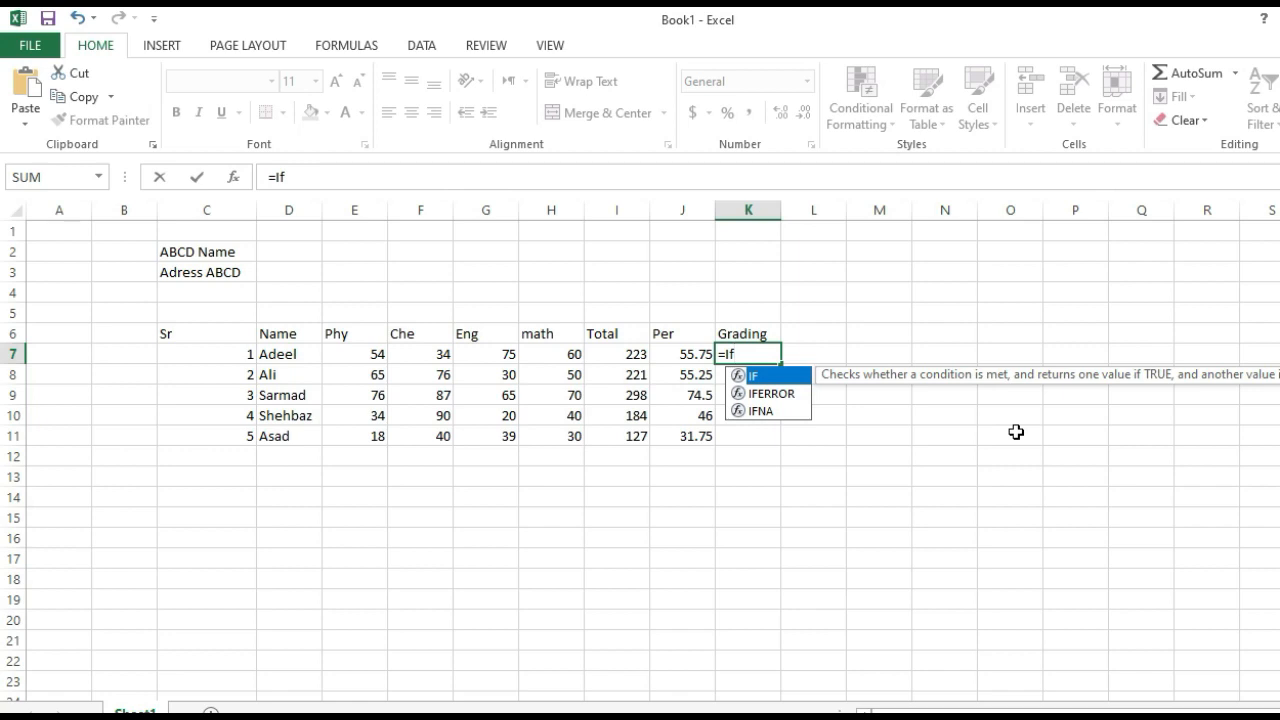
{"action": "type", "text": "("}
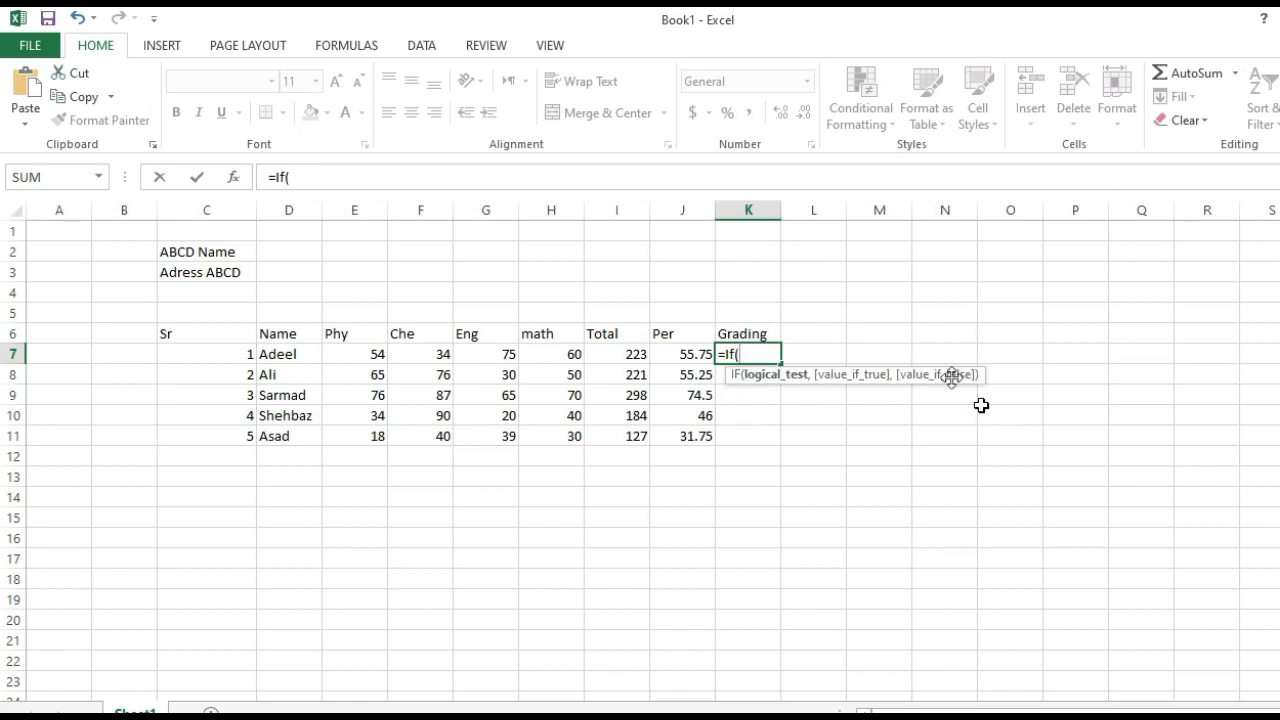
{"action": "left_click", "coordinate": [675, 355]}
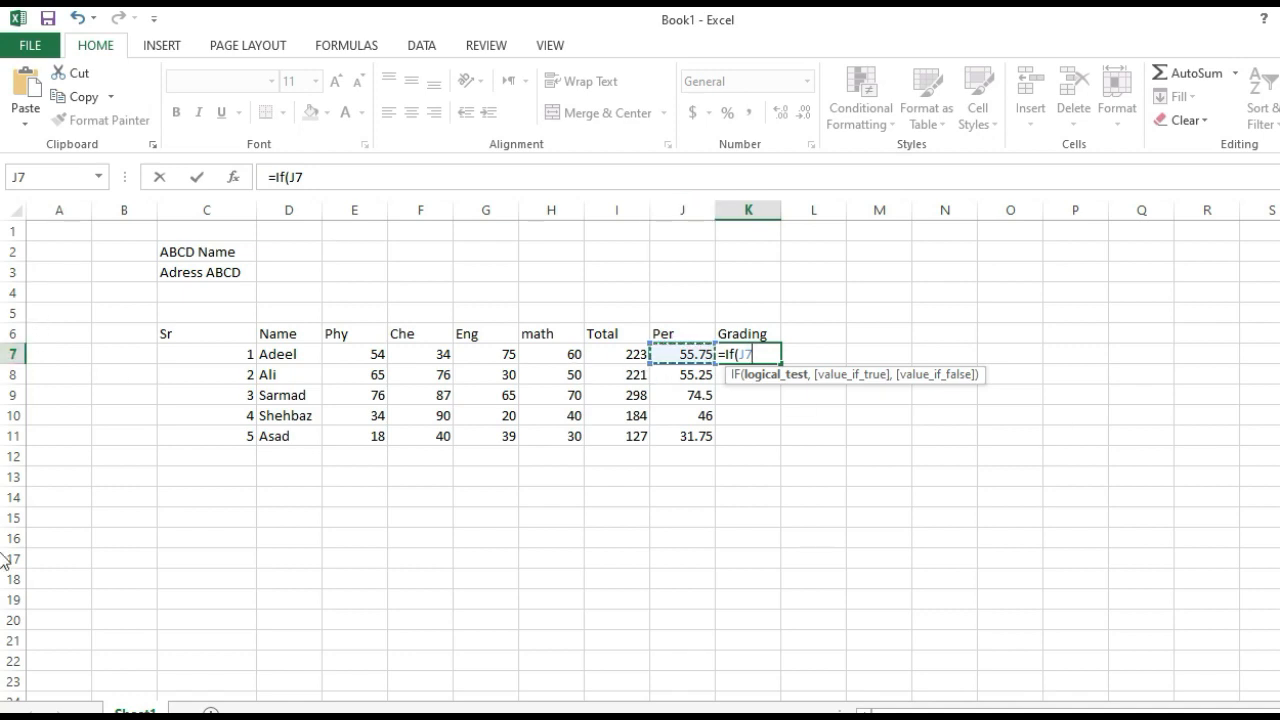
{"action": "type", "text": ">"}
{"action": "type", "text": "80,"}
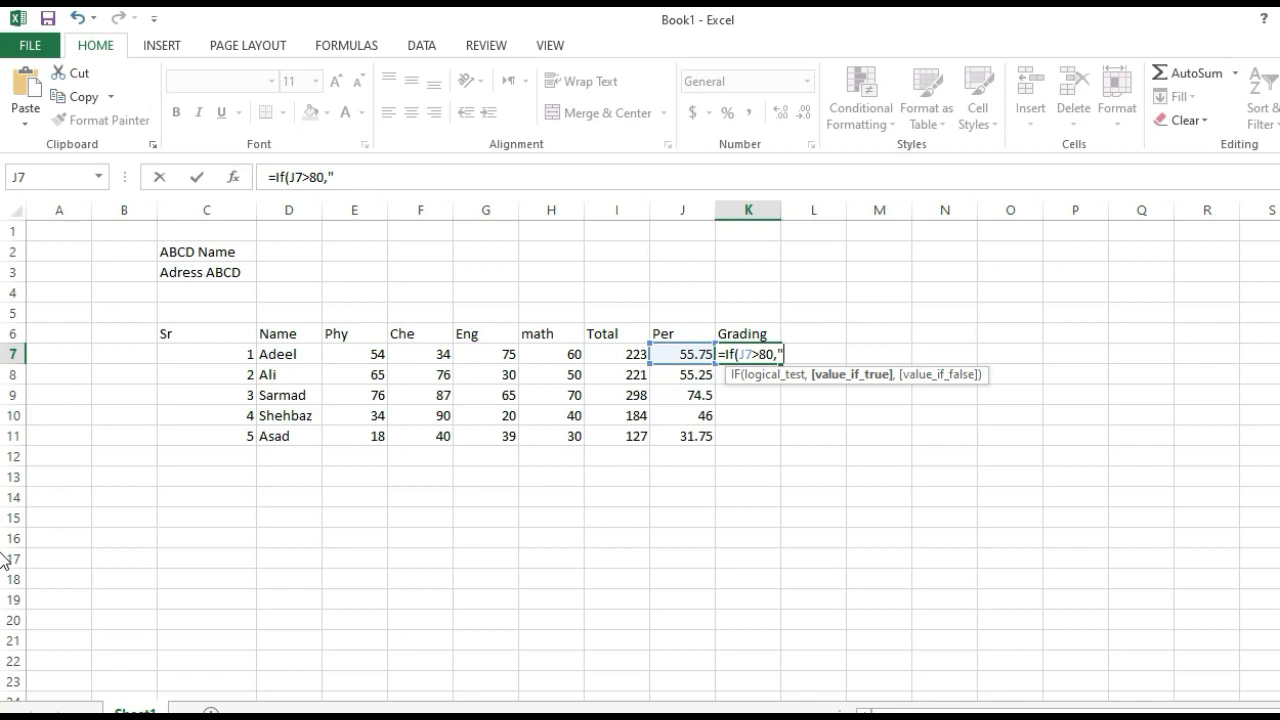
{"action": "type", "text": "A+\","}
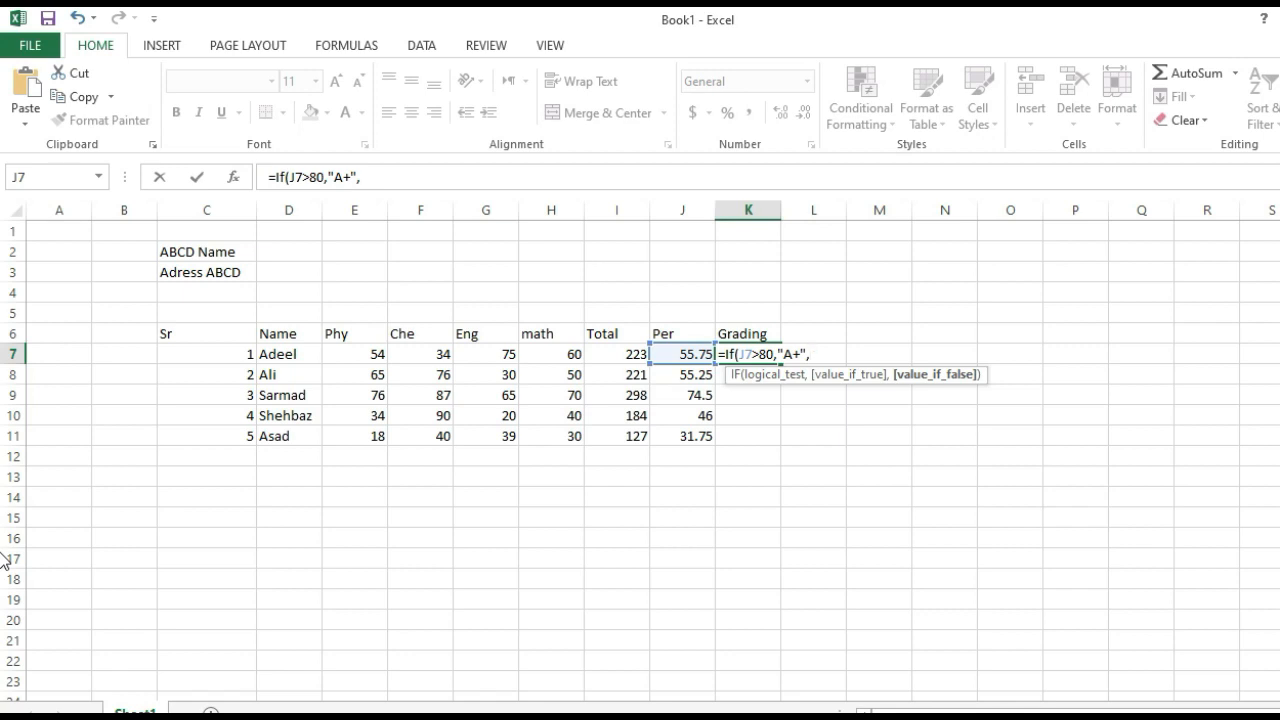
Step: Nest a second IF in the K7 grading formula that returns "A" when J7>70
{"action": "type", "text": "if"}
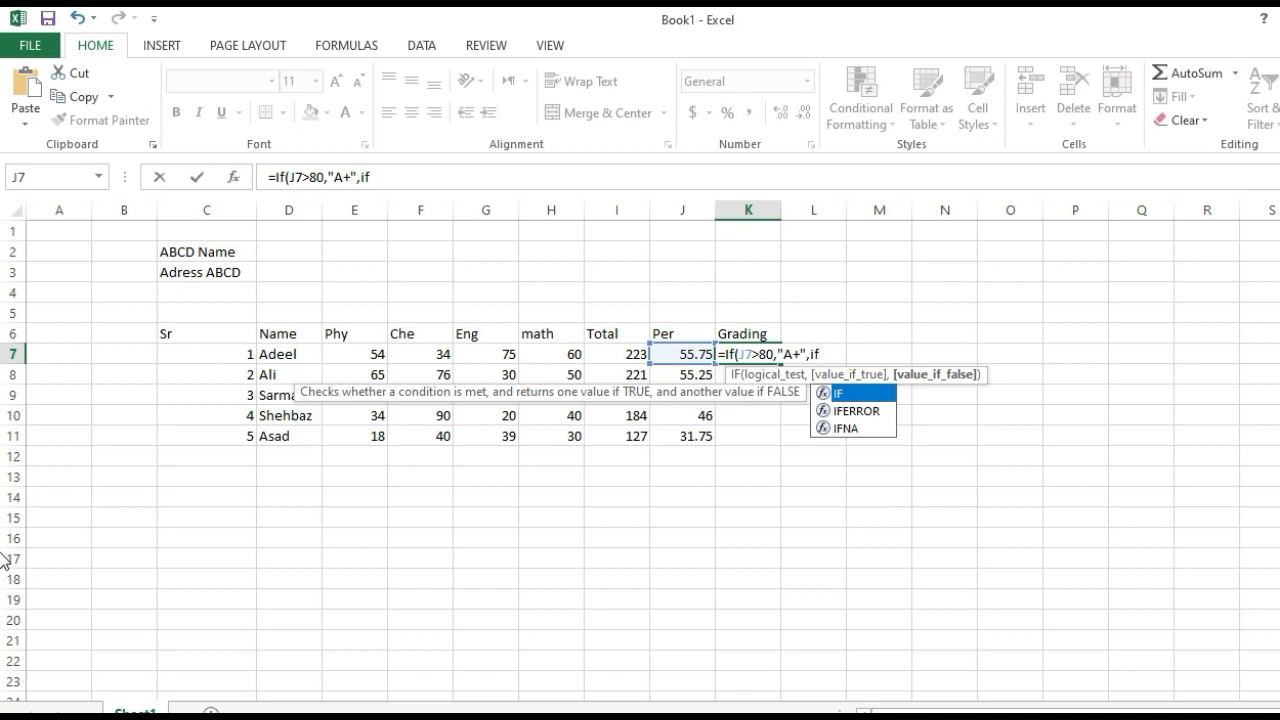
{"action": "type", "text": "("}
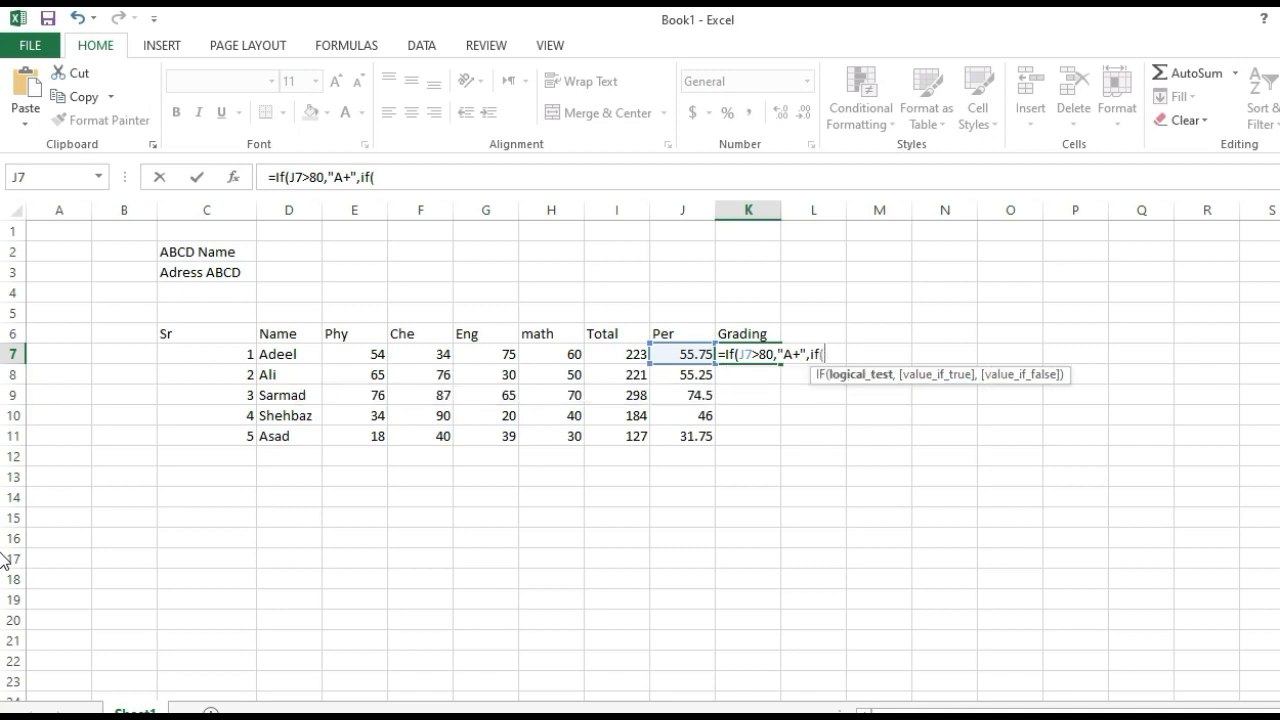
{"action": "left_click", "coordinate": [671, 353]}
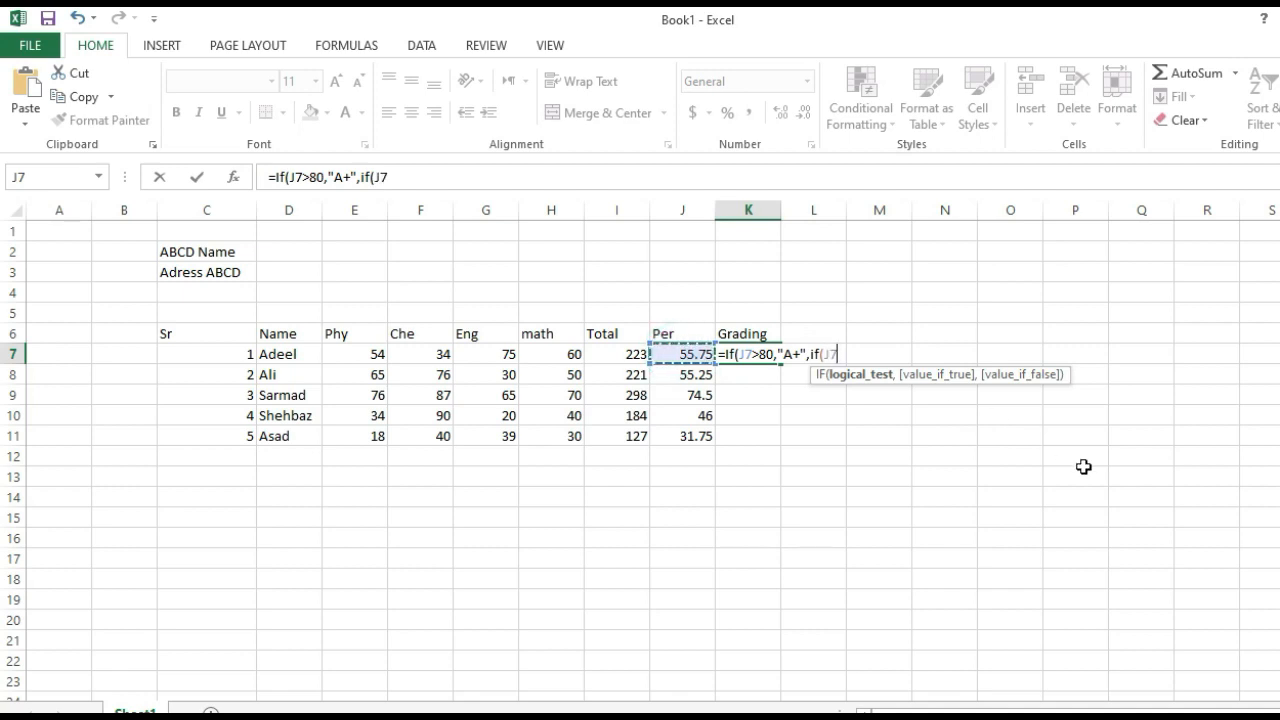
{"action": "type", "text": ">70,\"A"}
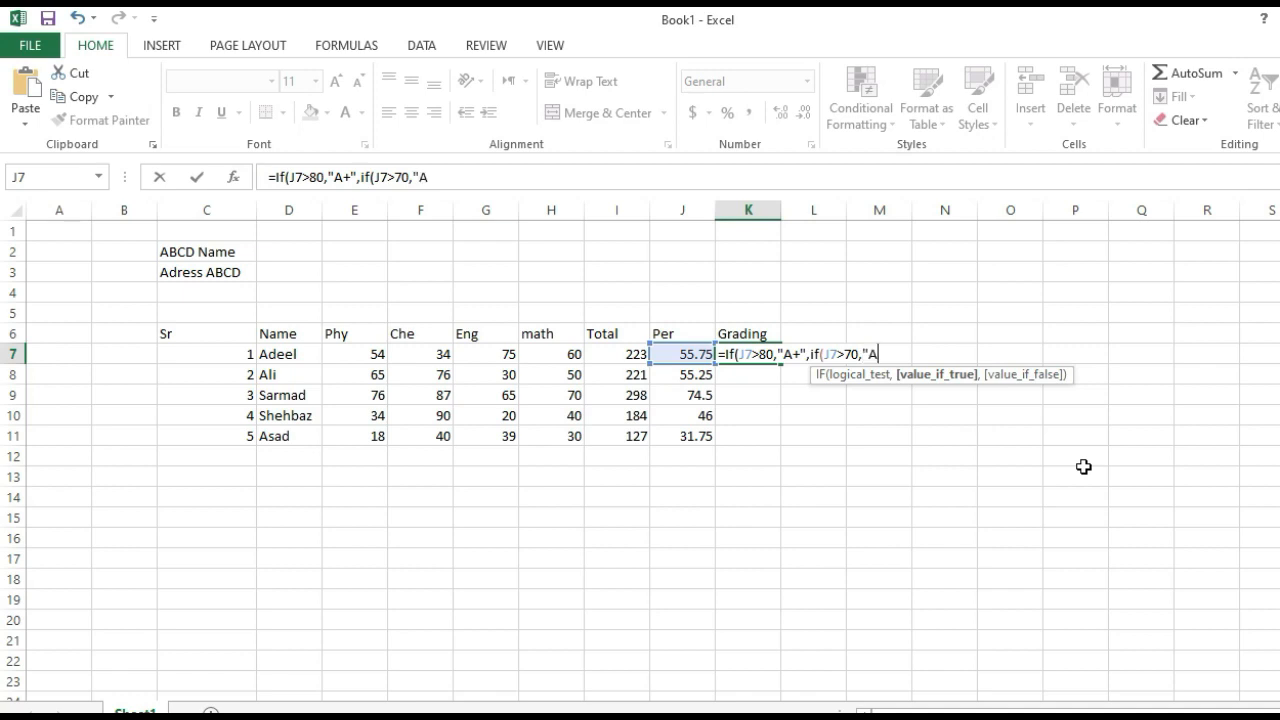
{"action": "type", "text": "\","}
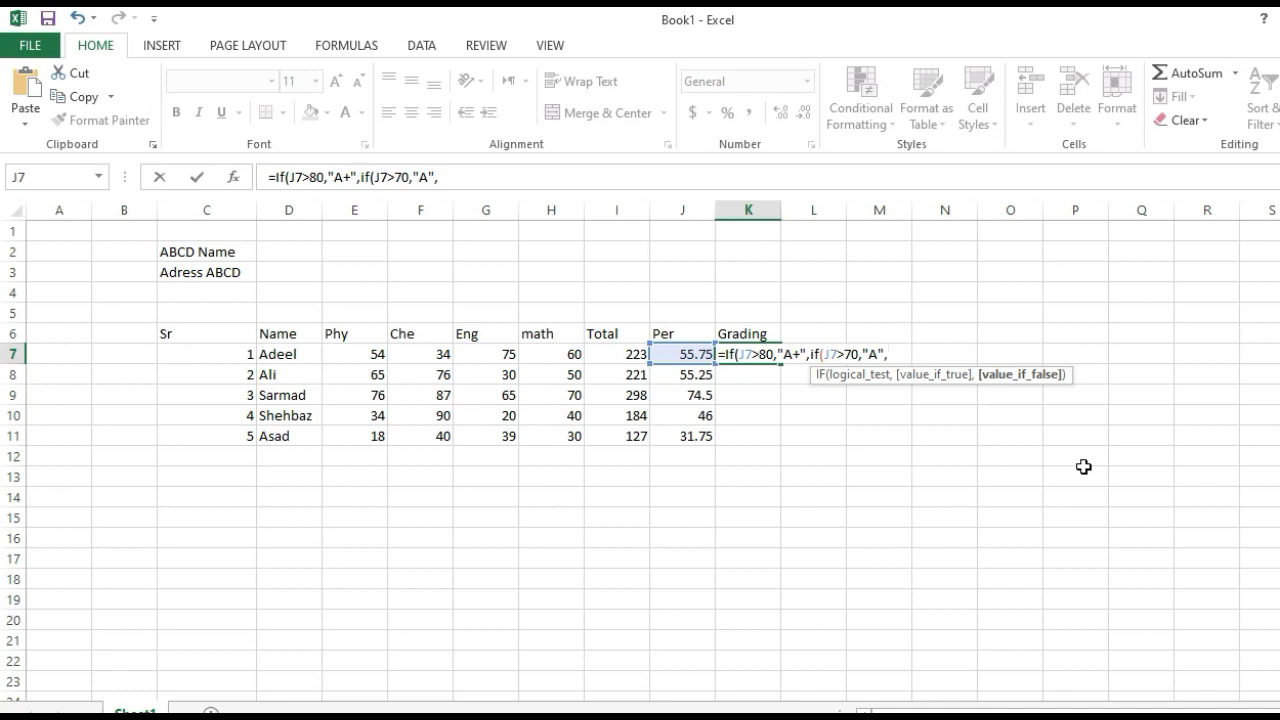
Step: Nest a third IF in the K7 formula that returns grade B when J7>60, and open the fourth IF
{"action": "type", "text": "if"}
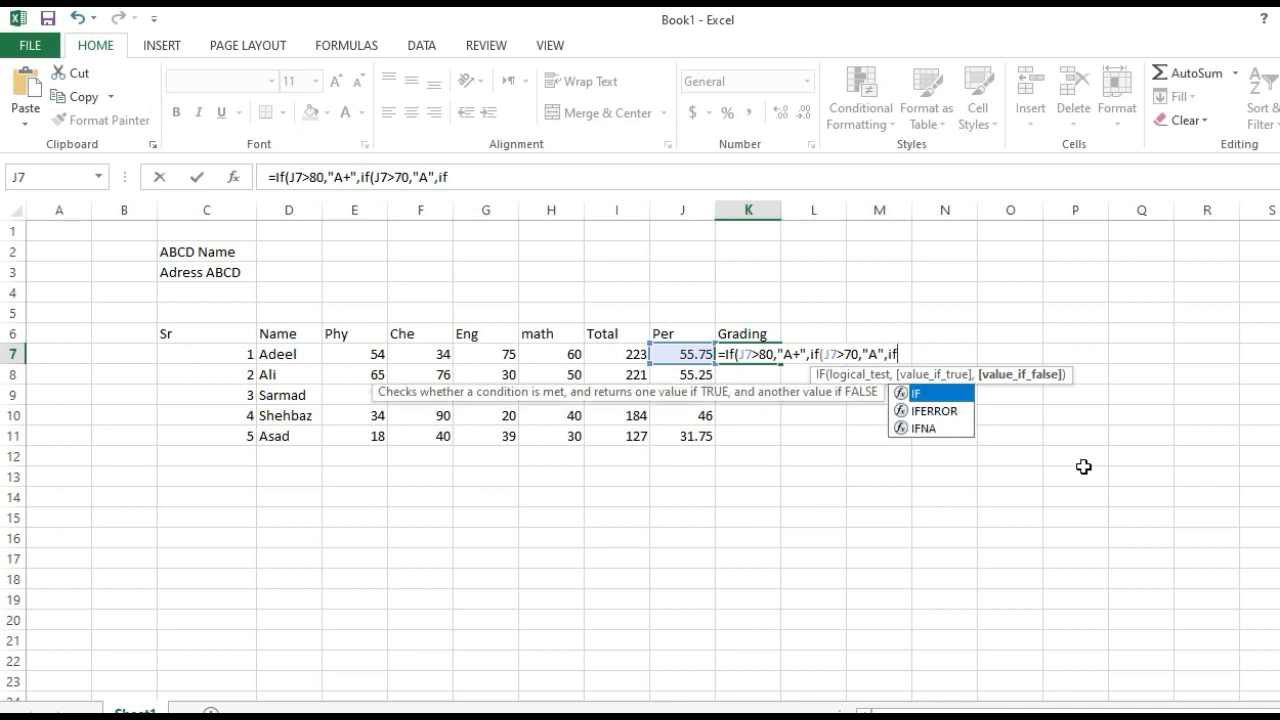
{"action": "type", "text": "("}
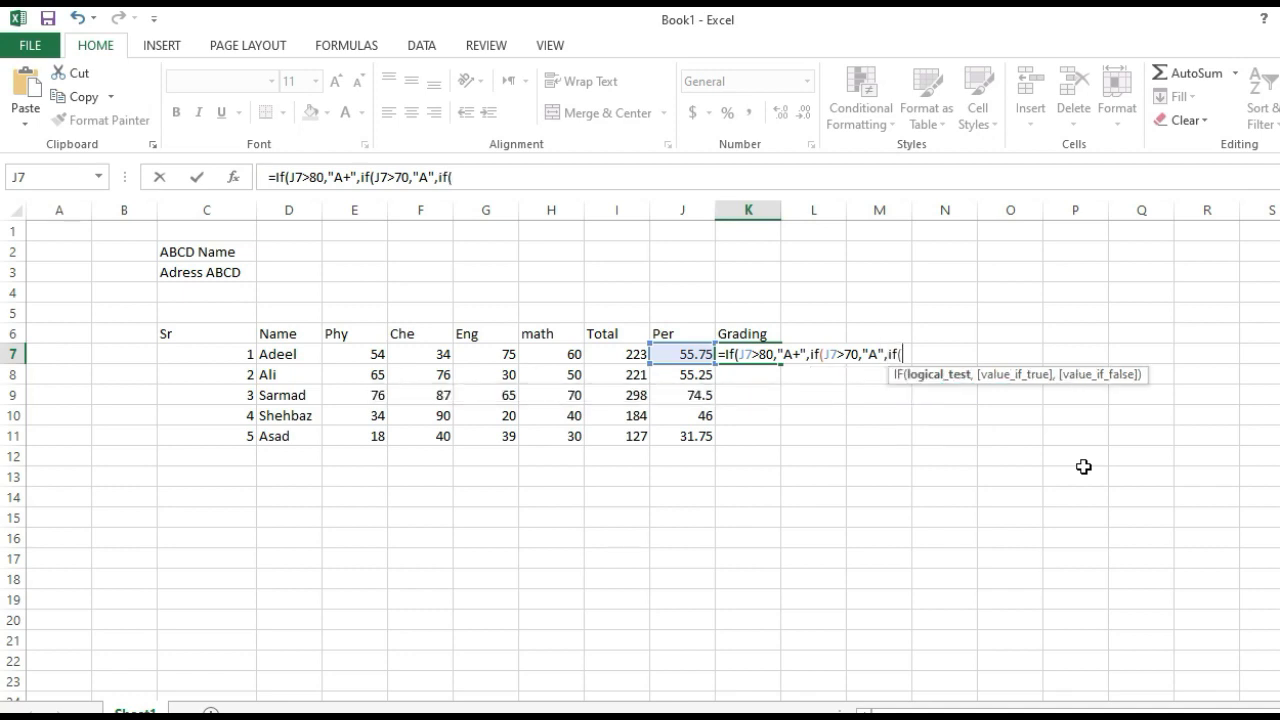
{"action": "left_click", "coordinate": [693, 351]}
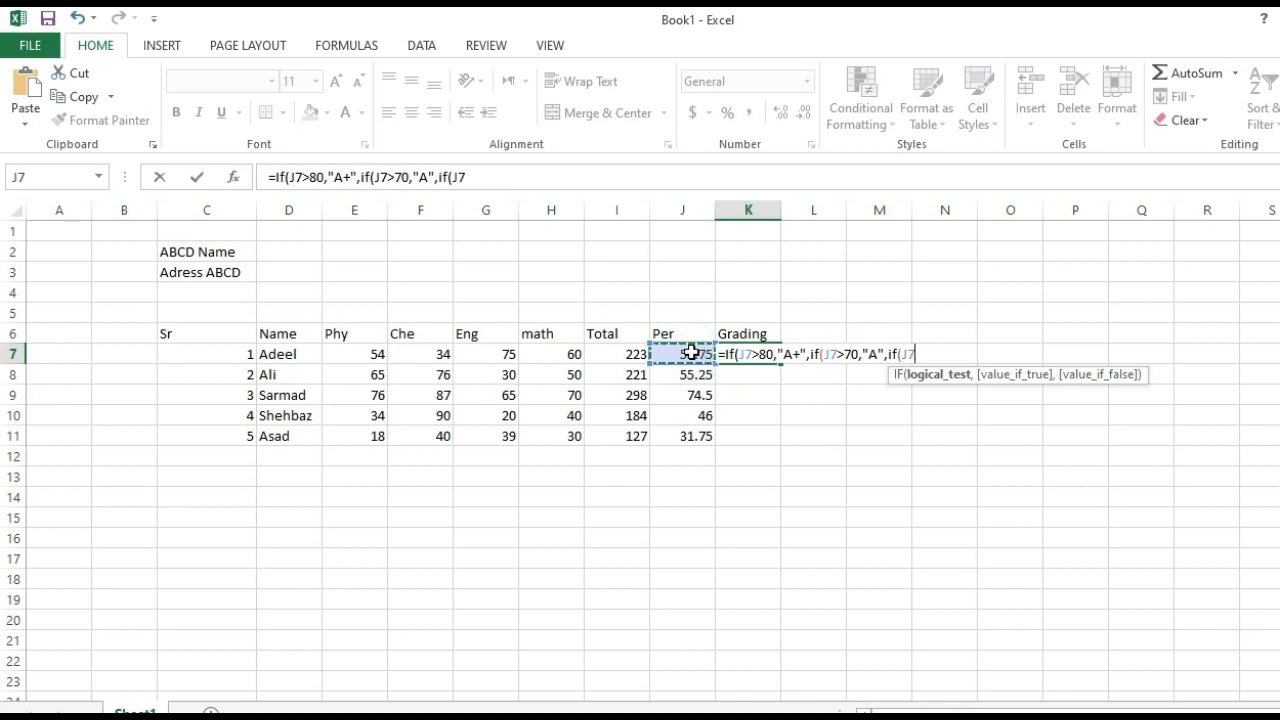
{"action": "type", "text": ">60,"}
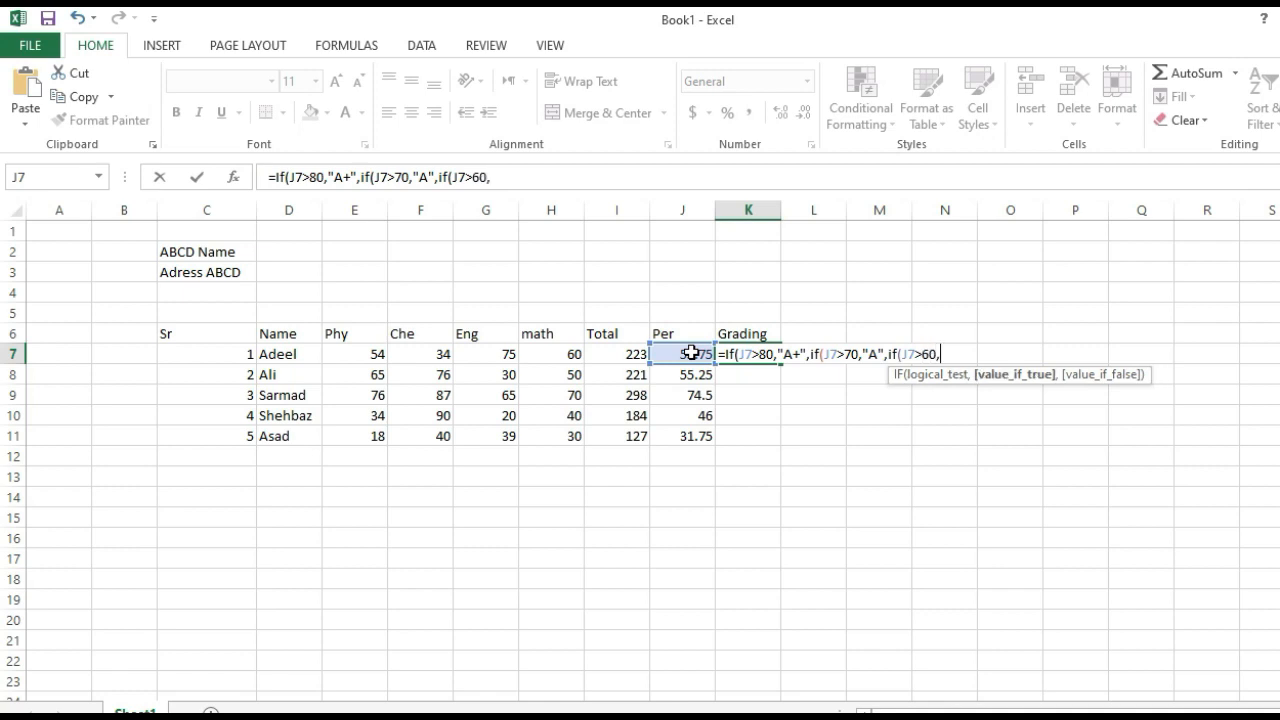
{"action": "type", "text": "\"B',if("}
Step: Complete the fourth IF's condition in K7 as J7>50 returning "C", followed by another IF
{"action": "left_click", "coordinate": [685, 353]}
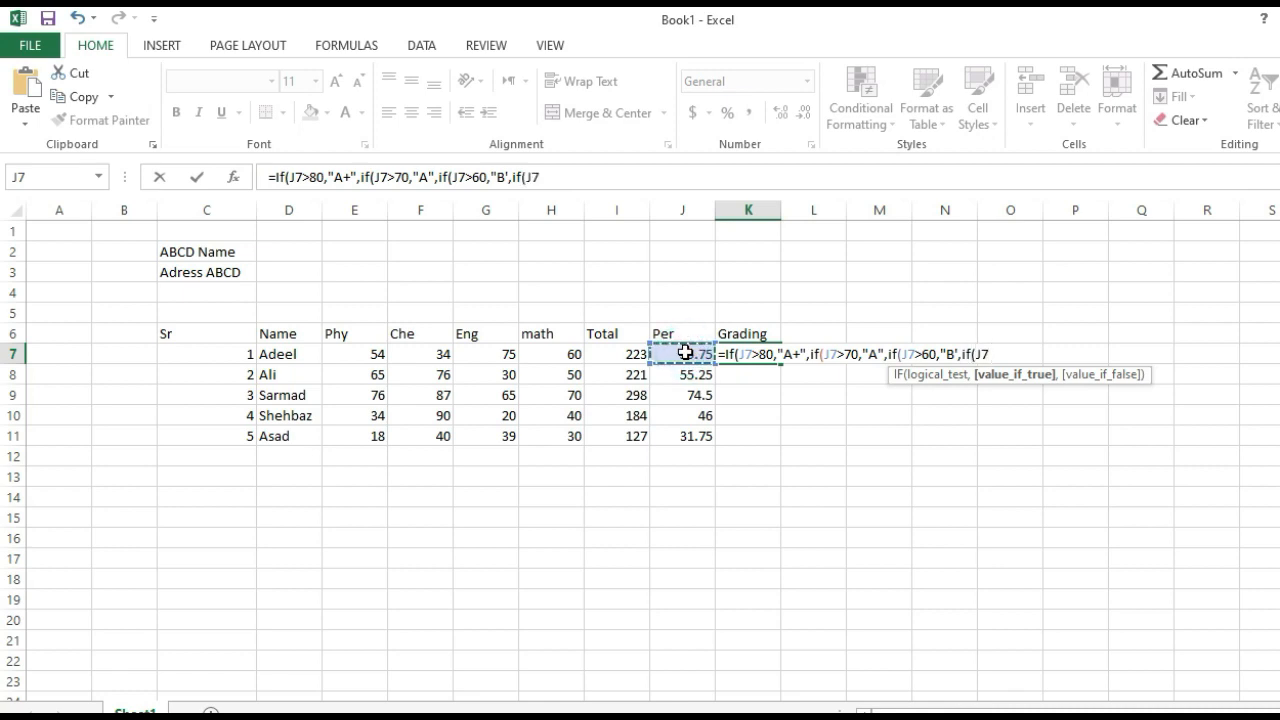
{"action": "type", "text": ":"}
{"action": "type", "text": ">"}
{"action": "key", "text": "BackSpace"}
{"action": "key", "text": "BackSpace"}
{"action": "type", "text": ">50,\"C\",If"}
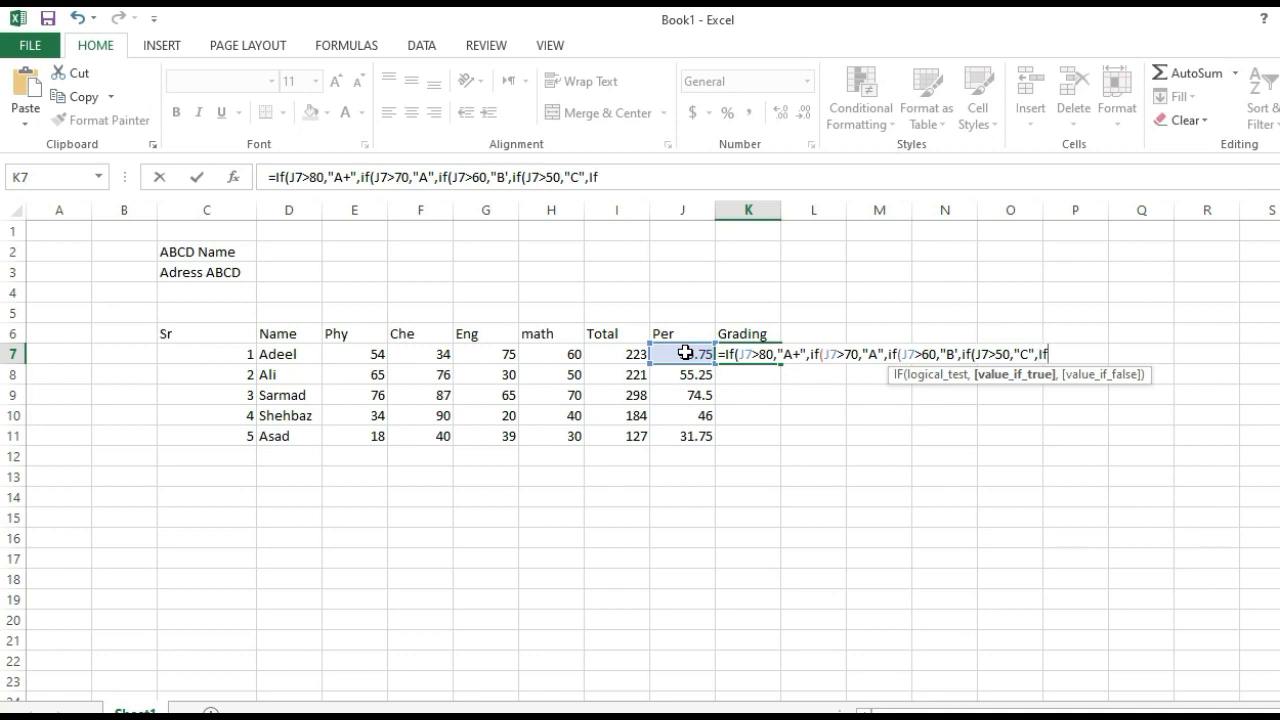
Step: Make the fifth IF in K7 return "D" when J7>40, and open the sixth IF
{"action": "type", "text": "("}
{"action": "left_click", "coordinate": [684, 353]}
{"action": "type", "text": ">40,"}
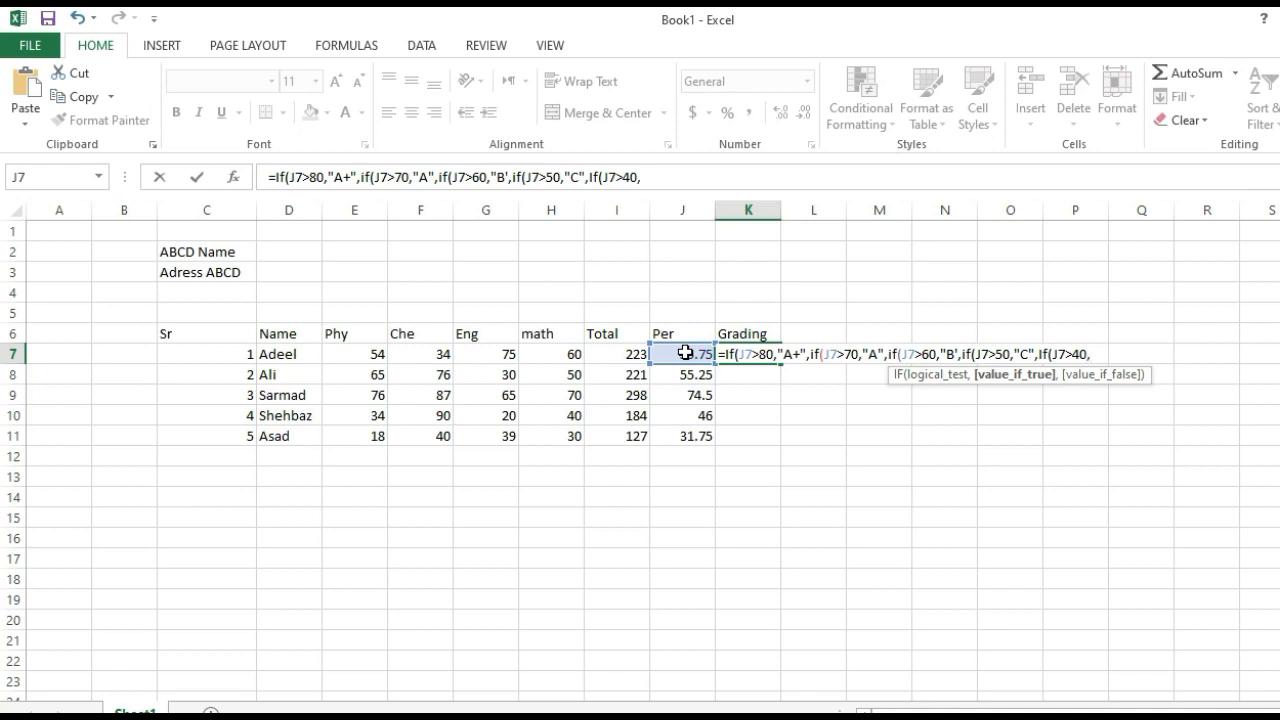
{"action": "type", "text": "D"}
{"action": "key", "text": "BackSpace"}
{"action": "type", "text": "\"D\",If("}
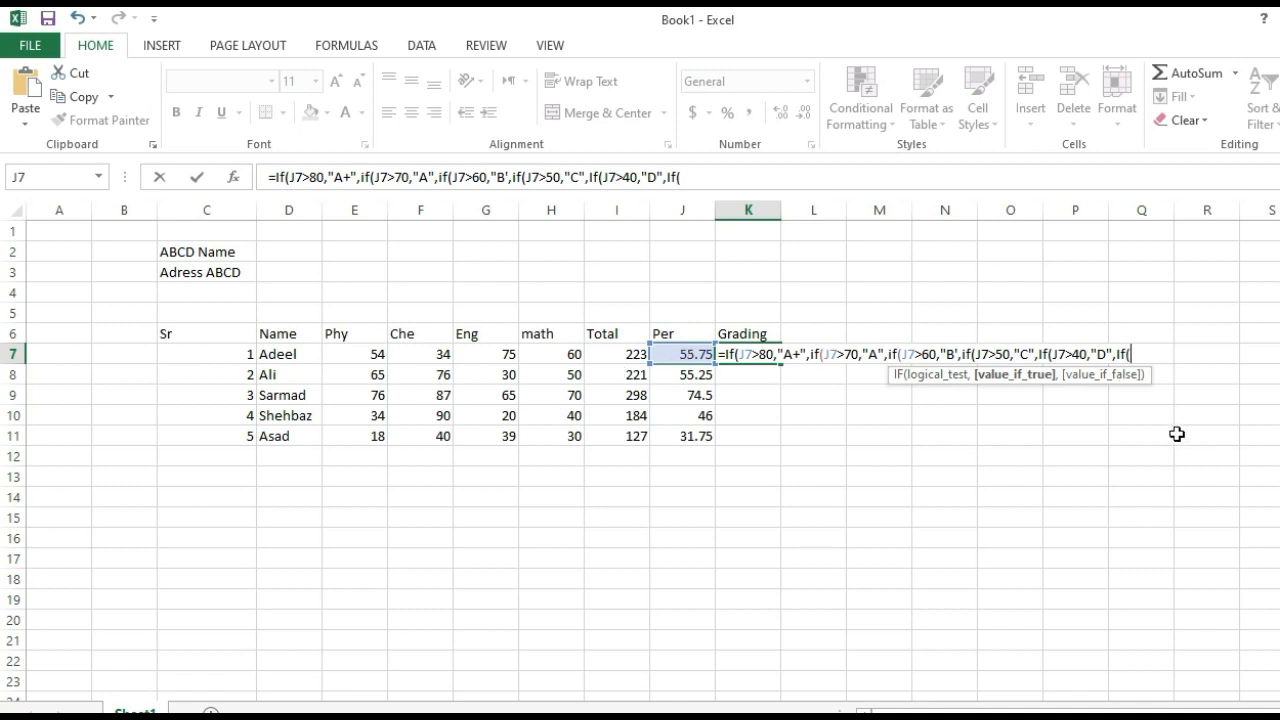
Step: Make the sixth IF in the K7 formula return "FAIL" when J7<39, followed by a comma
{"action": "left_click", "coordinate": [691, 354]}
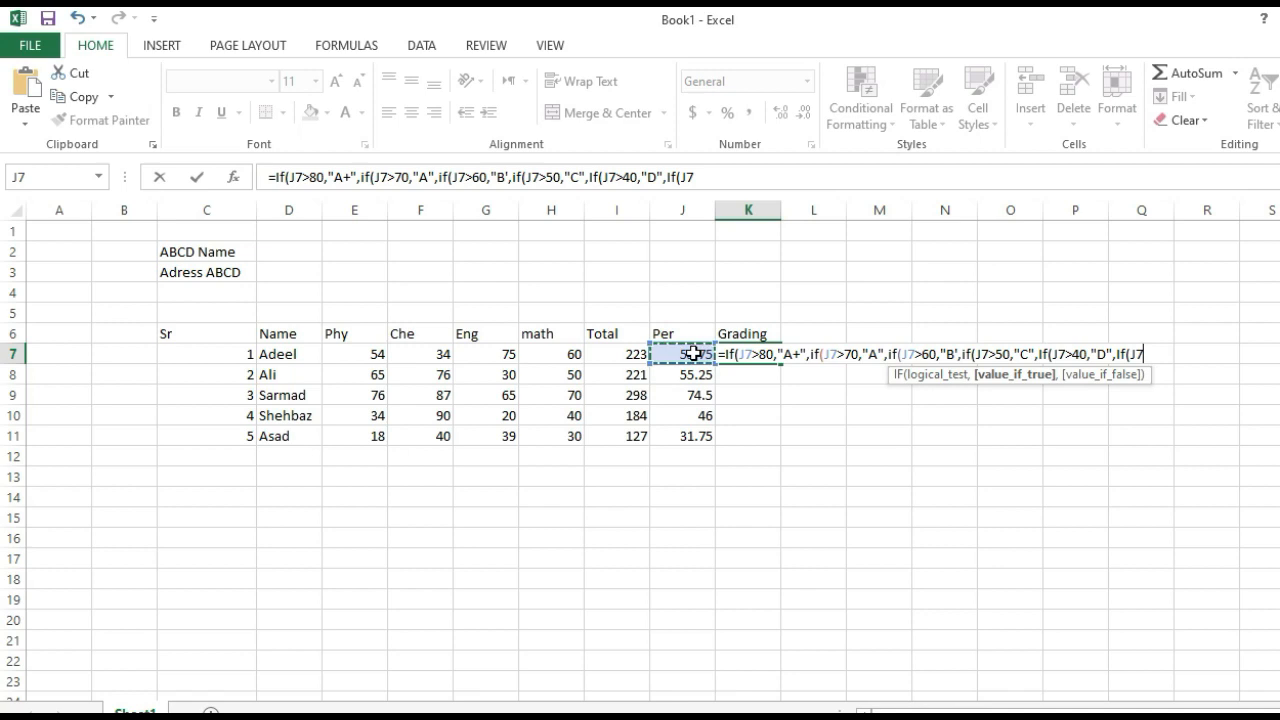
{"action": "type", "text": ">"}
{"action": "key", "text": "BackSpace"}
{"action": "type", "text": "<39,\"FA"}
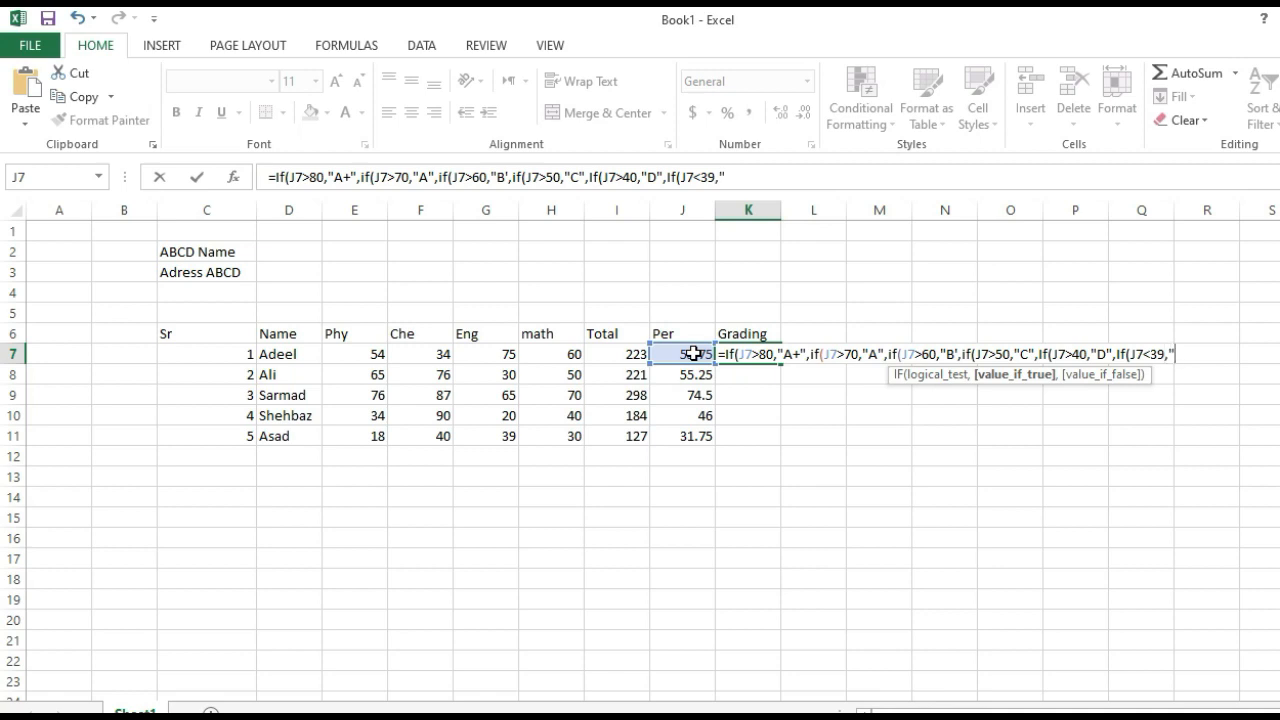
{"action": "key", "text": "BackSpace"}
{"action": "type", "text": "AIL\","}
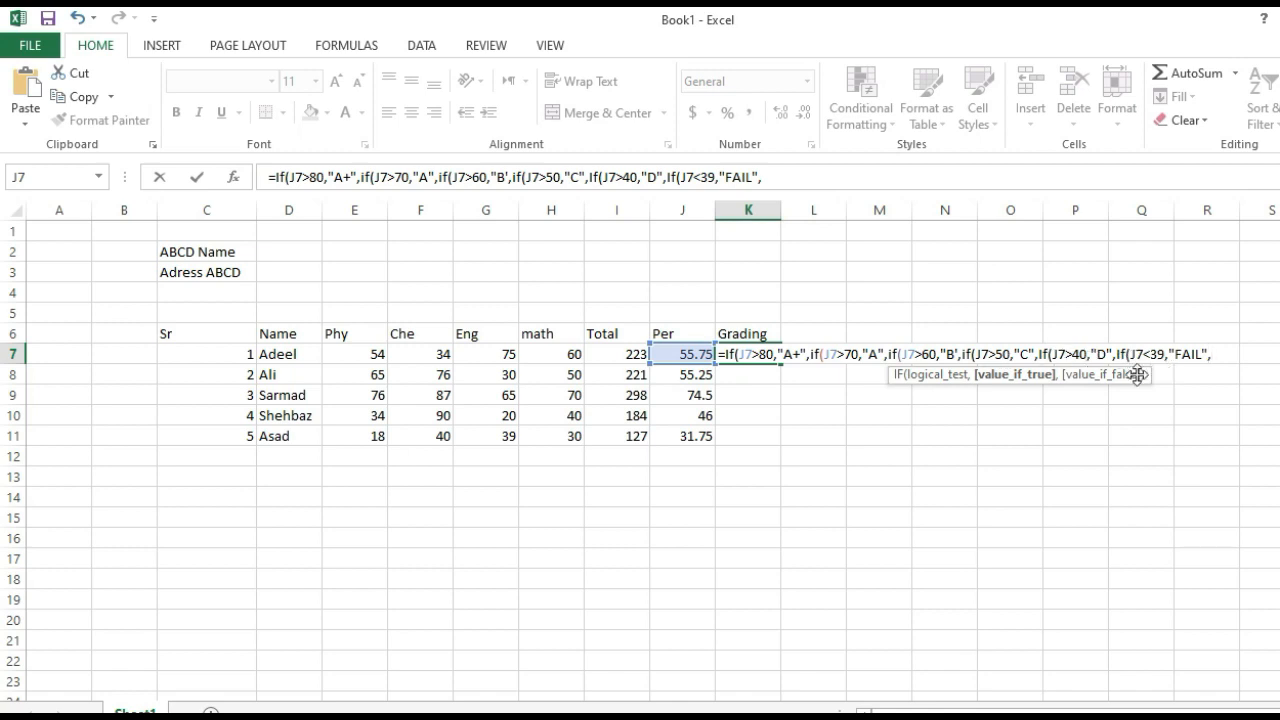
Step: Replace the single quote after B with a double quote, and finish the K7 formula with six closing parentheses
{"action": "left_click", "coordinate": [955, 354]}
{"action": "key", "text": "Delete"}
{"action": "type", "text": "\""}
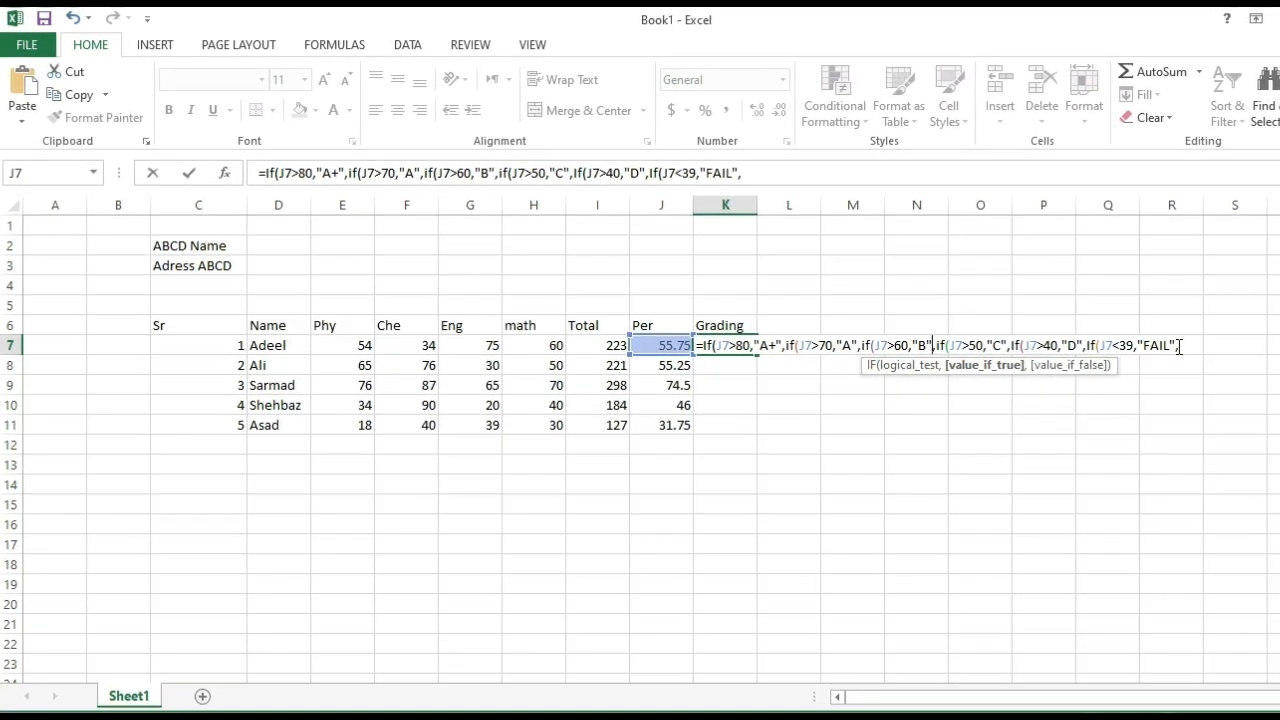
{"action": "left_click", "coordinate": [1180, 345]}
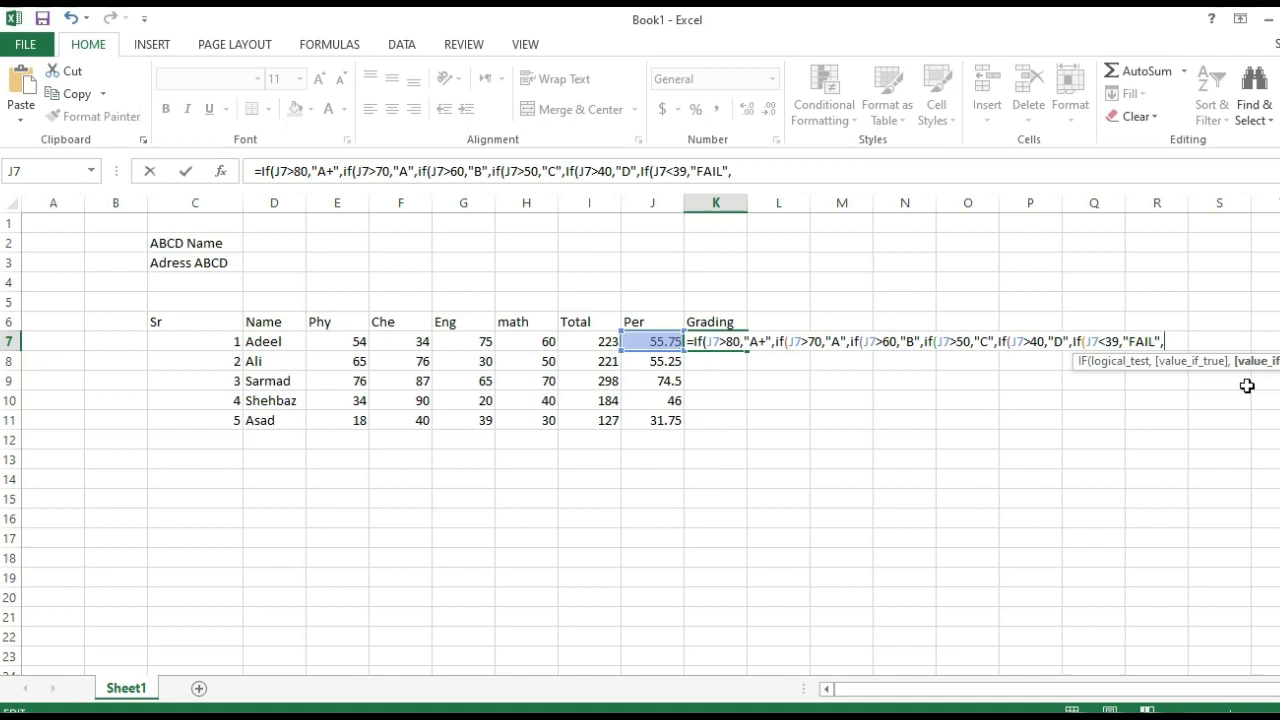
{"action": "type", "text": ")))"}
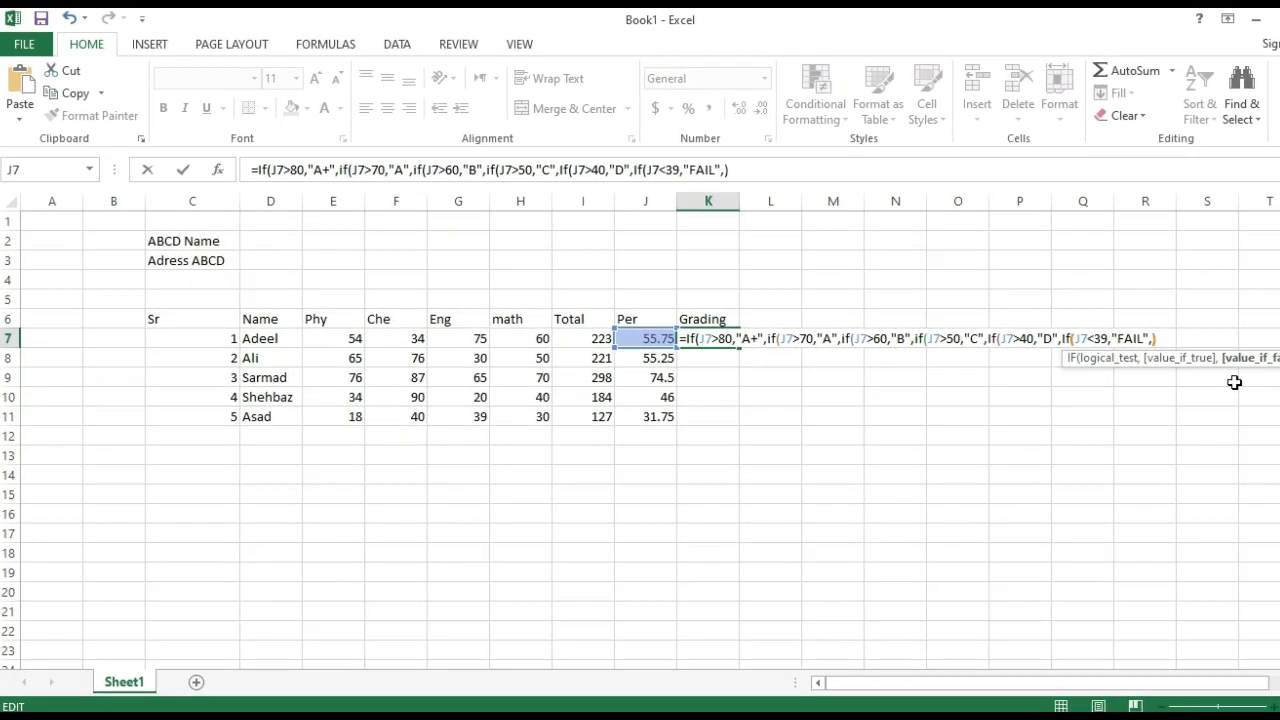
{"action": "type", "text": ")))"}
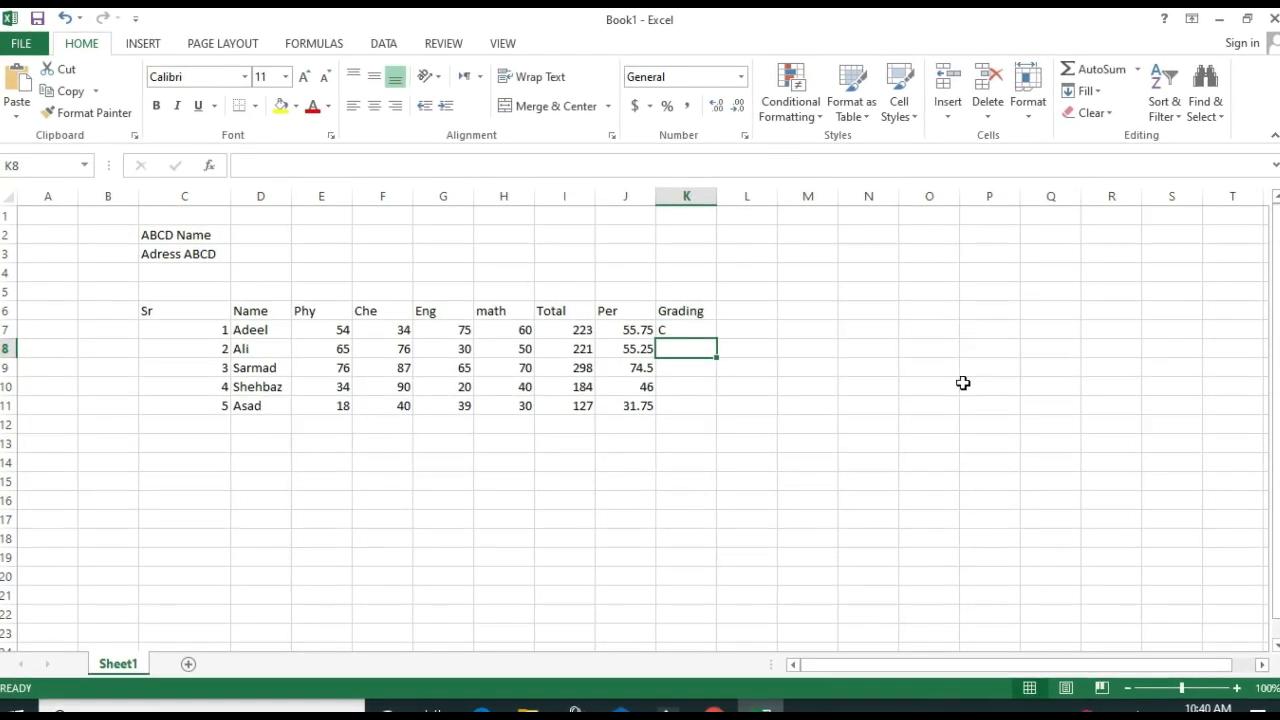
Step: Fill the grading formula from K7 down to K11
{"action": "left_click", "coordinate": [669, 325]}
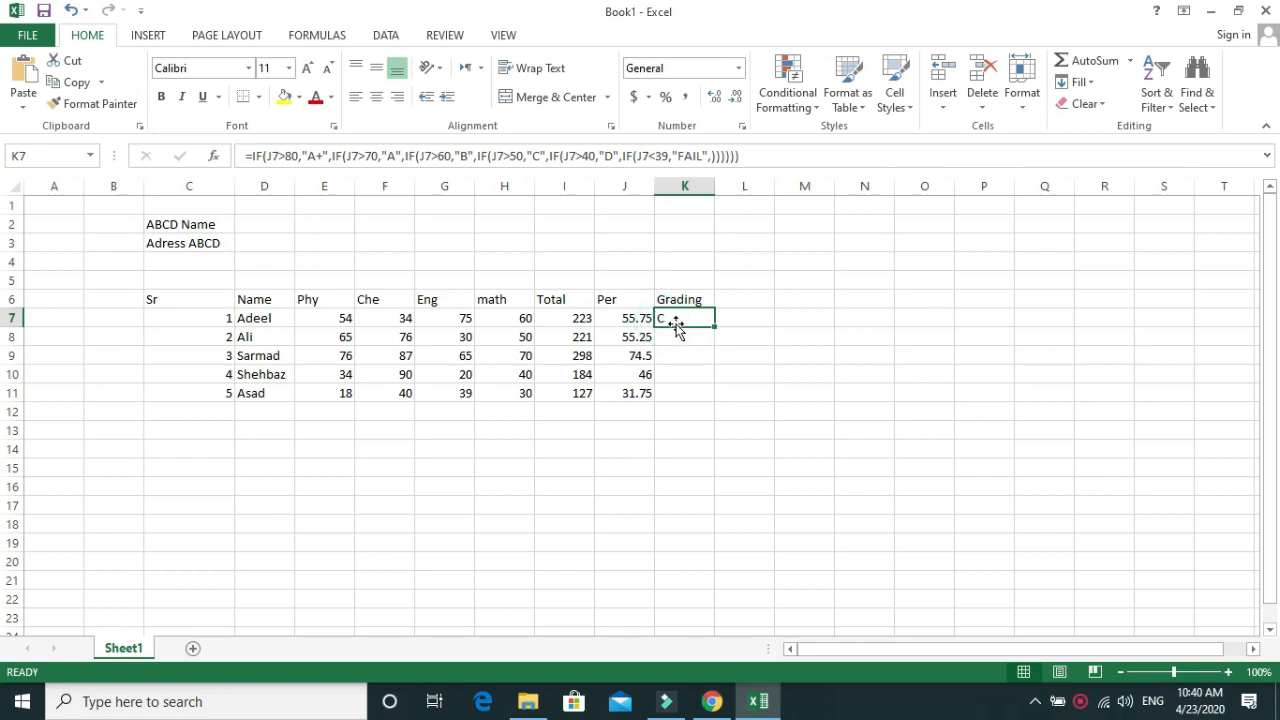
{"action": "left_click", "coordinate": [699, 338]}
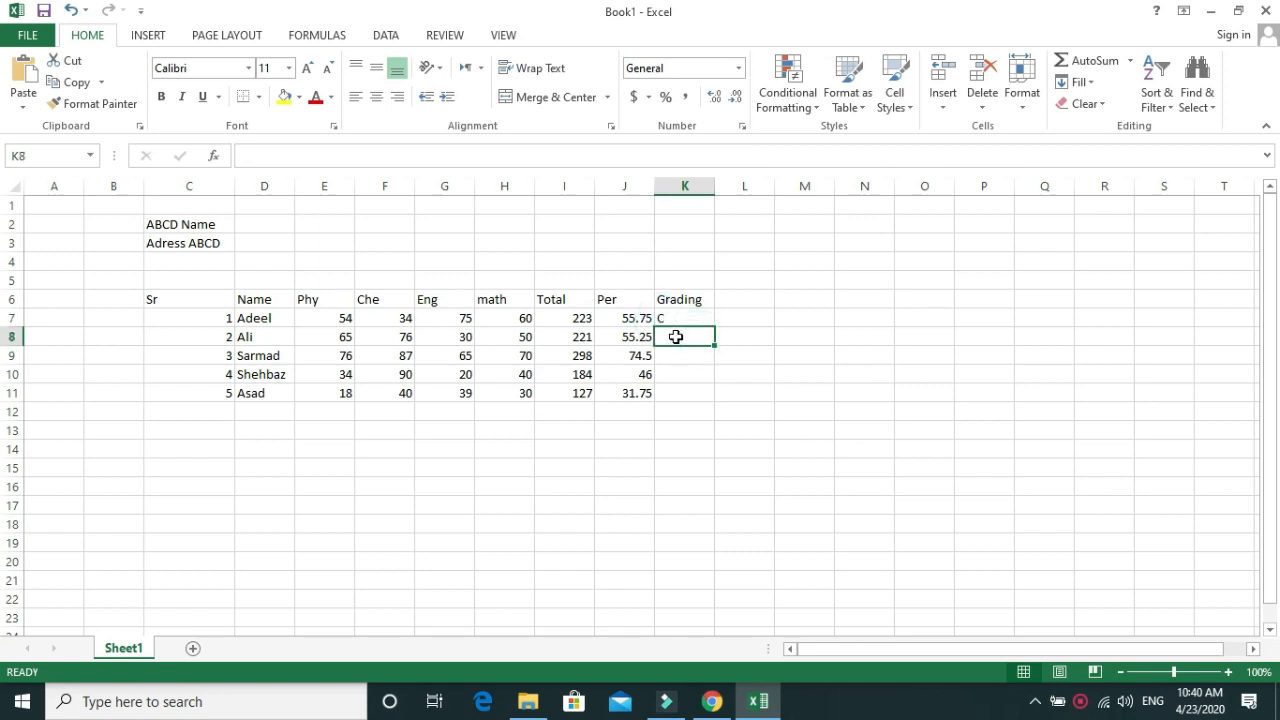
{"action": "left_click", "coordinate": [694, 320]}
{"action": "left_click_drag", "start_coordinate": [714, 328], "coordinate": [716, 395]}
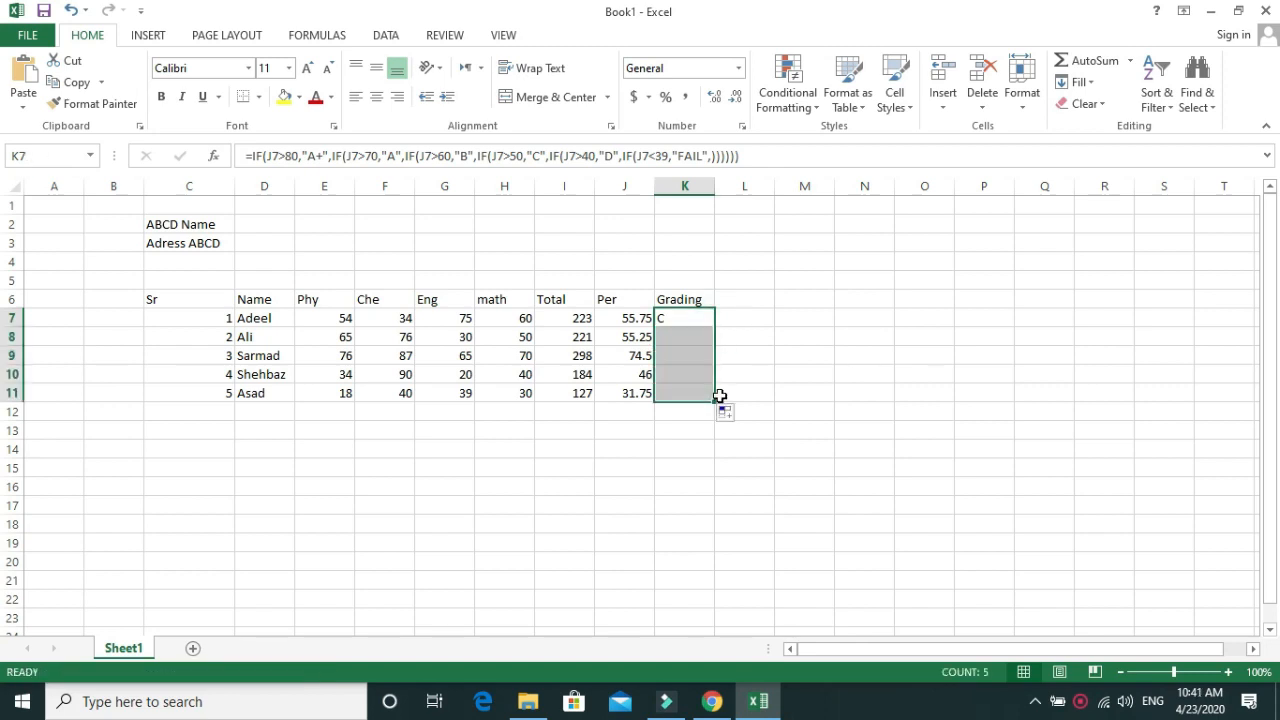
Step: Check the filled grades in K8:K11 against the percentages, the subject marks and the thresholds in the K9 formula
{"action": "left_click", "coordinate": [689, 340]}
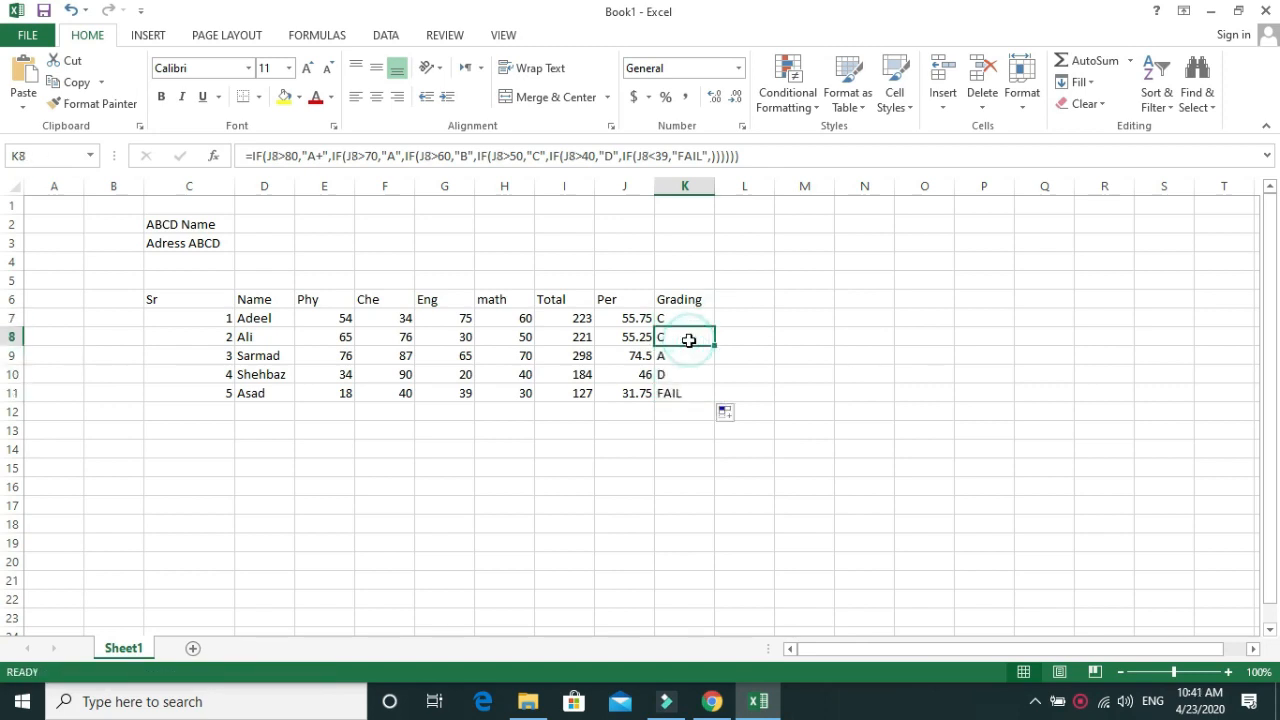
{"action": "left_click", "coordinate": [648, 338]}
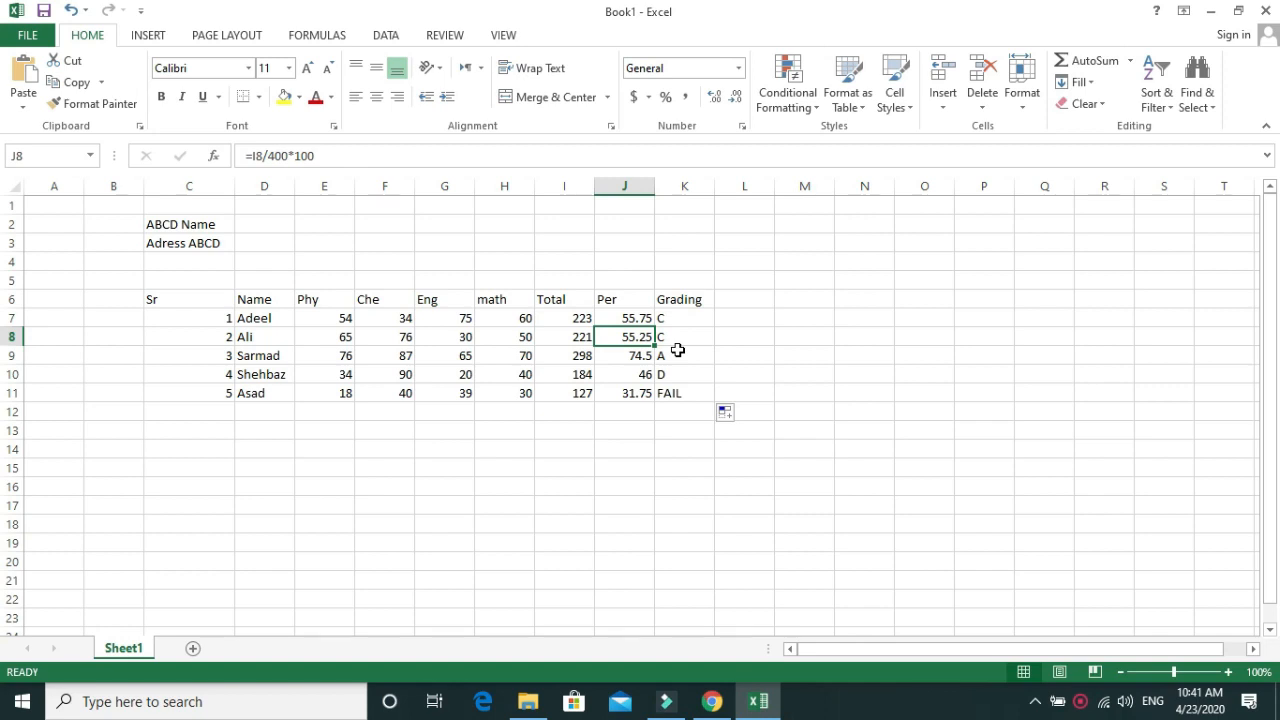
{"action": "left_click", "coordinate": [677, 356]}
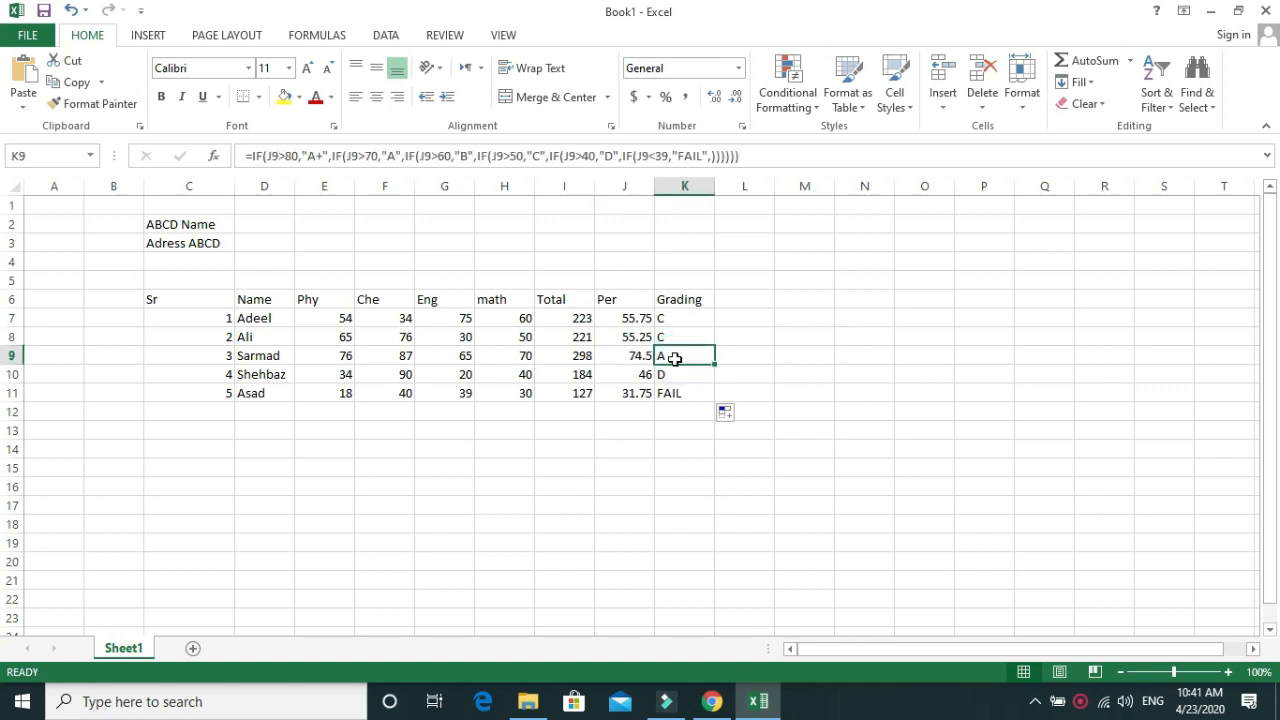
{"action": "left_click", "coordinate": [677, 358]}
{"action": "double_click", "coordinate": [369, 157]}
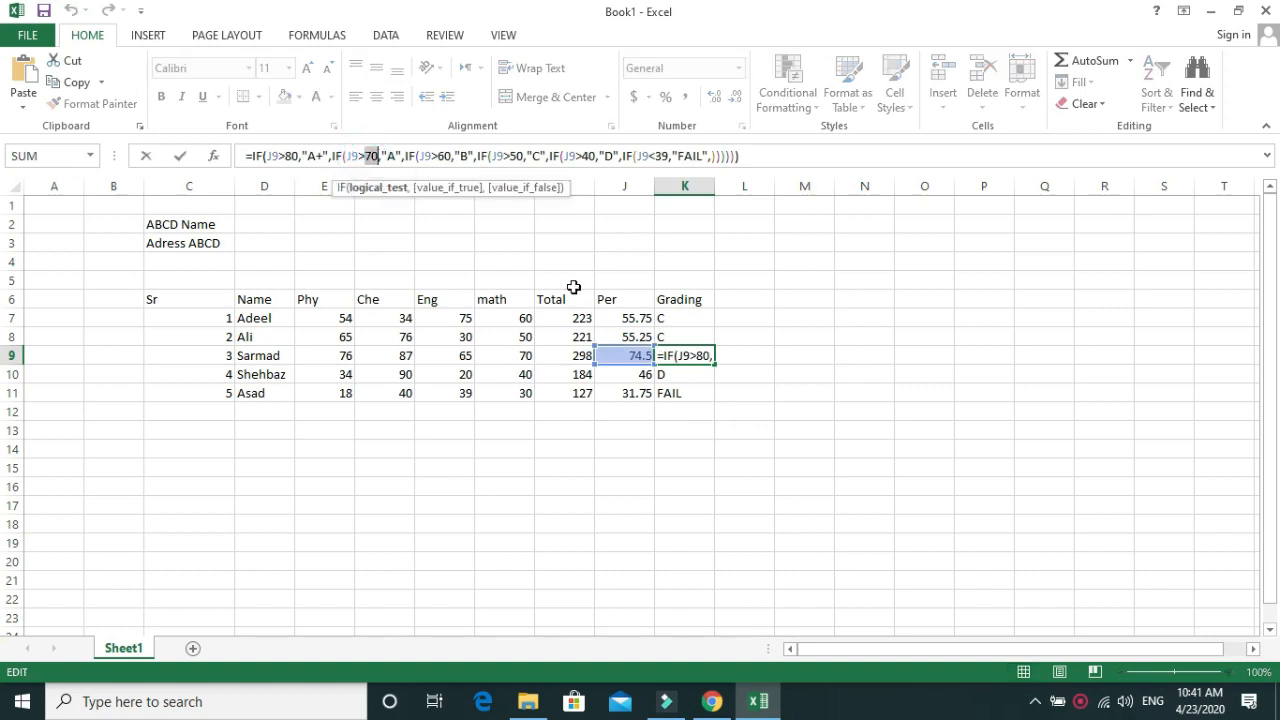
{"action": "key", "text": "Return"}
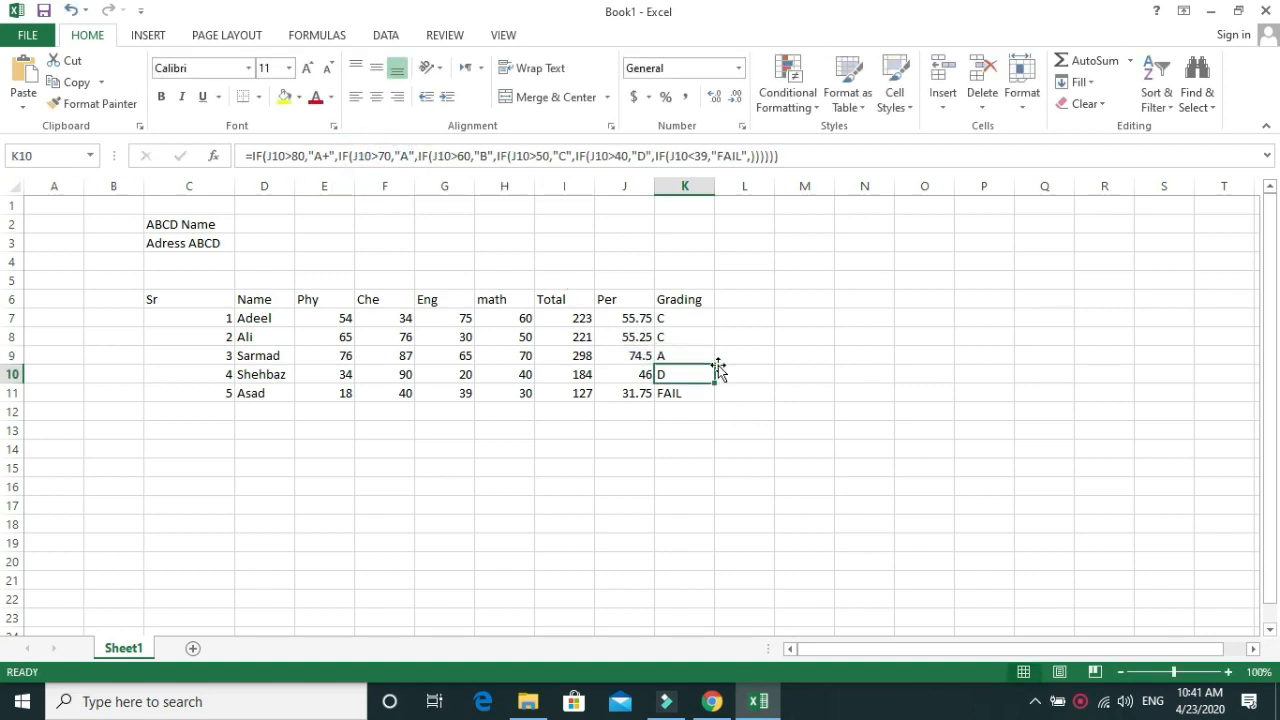
{"action": "left_click", "coordinate": [668, 393]}
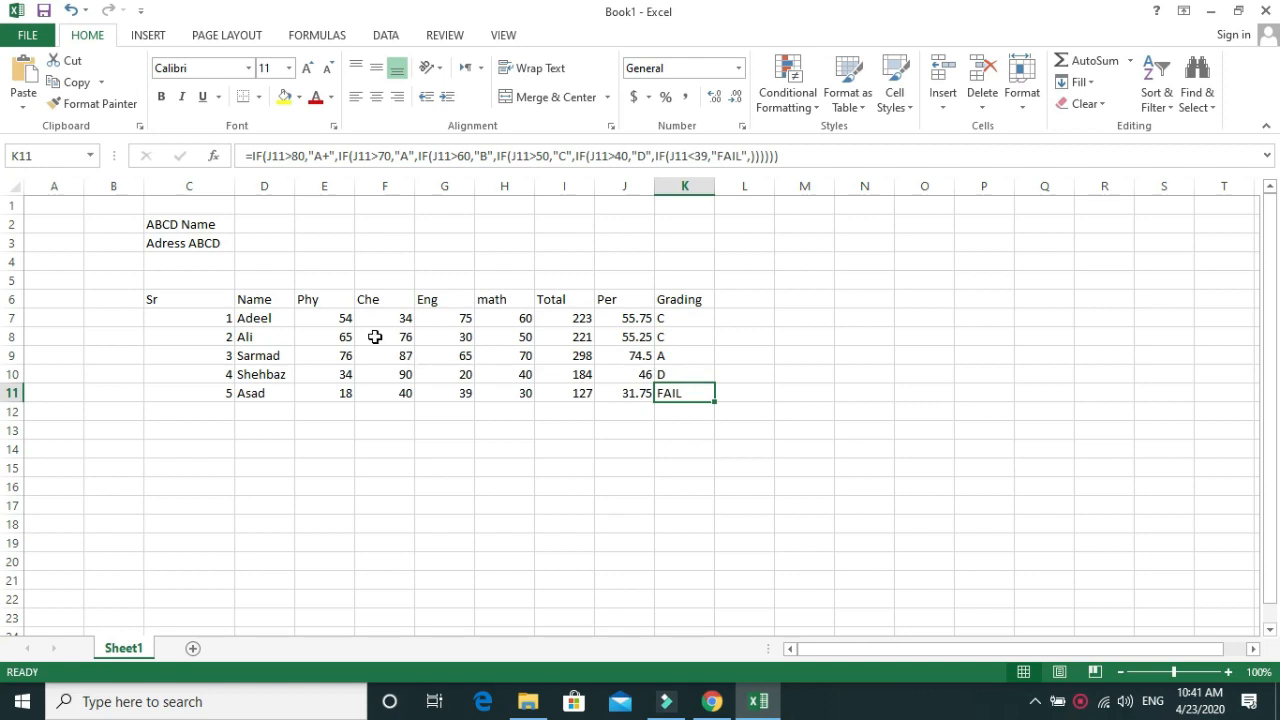
{"action": "left_click_drag", "start_coordinate": [345, 320], "coordinate": [505, 400]}
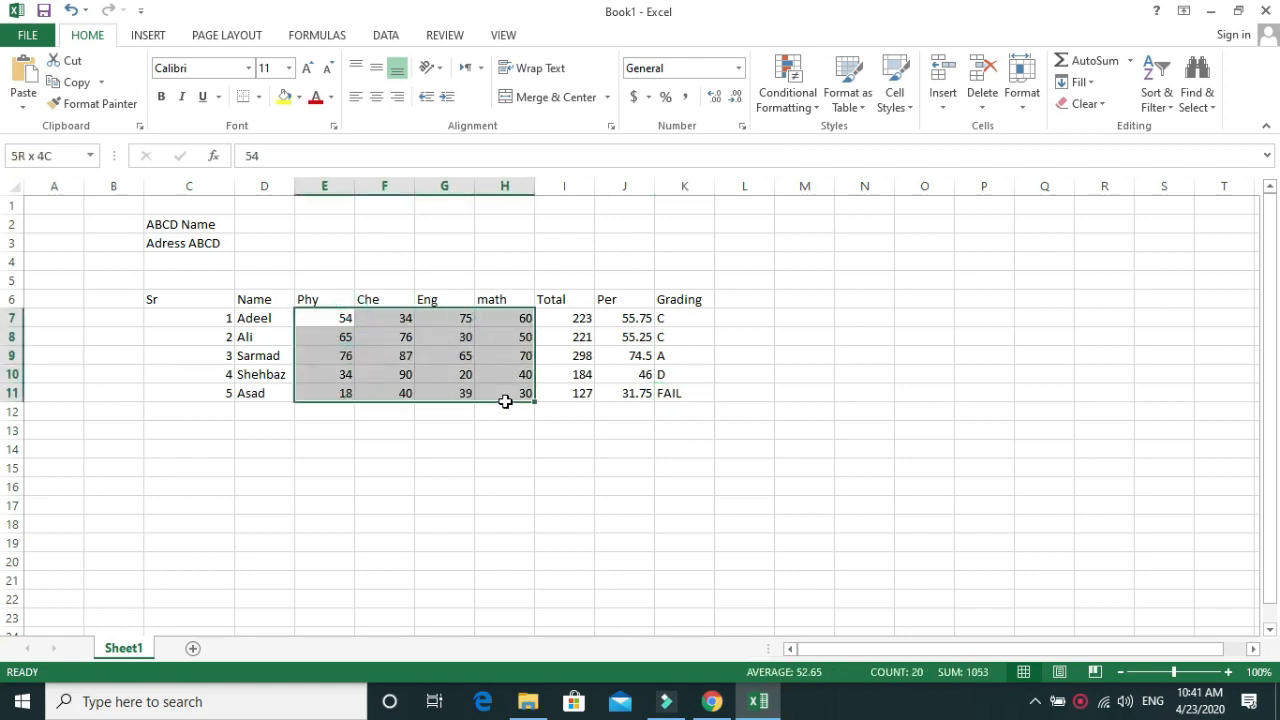
{"action": "left_click_drag", "start_coordinate": [664, 320], "coordinate": [682, 390]}
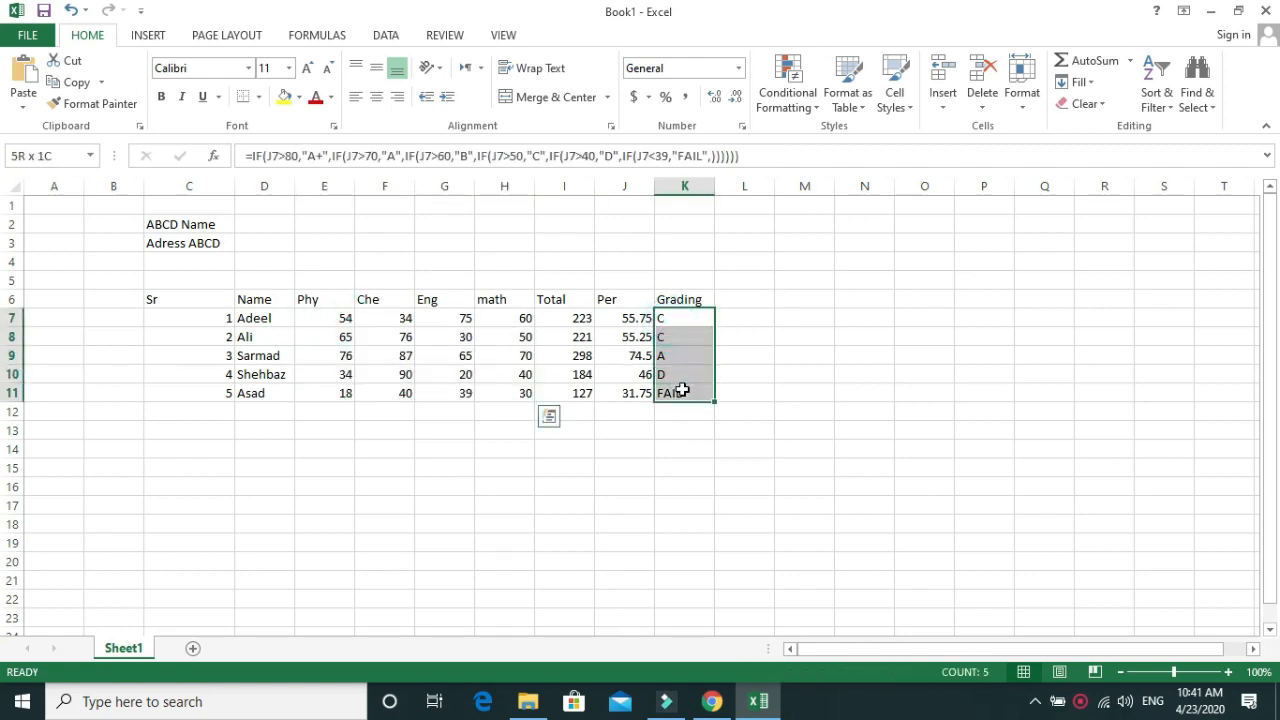
{"action": "left_click", "coordinate": [735, 391]}
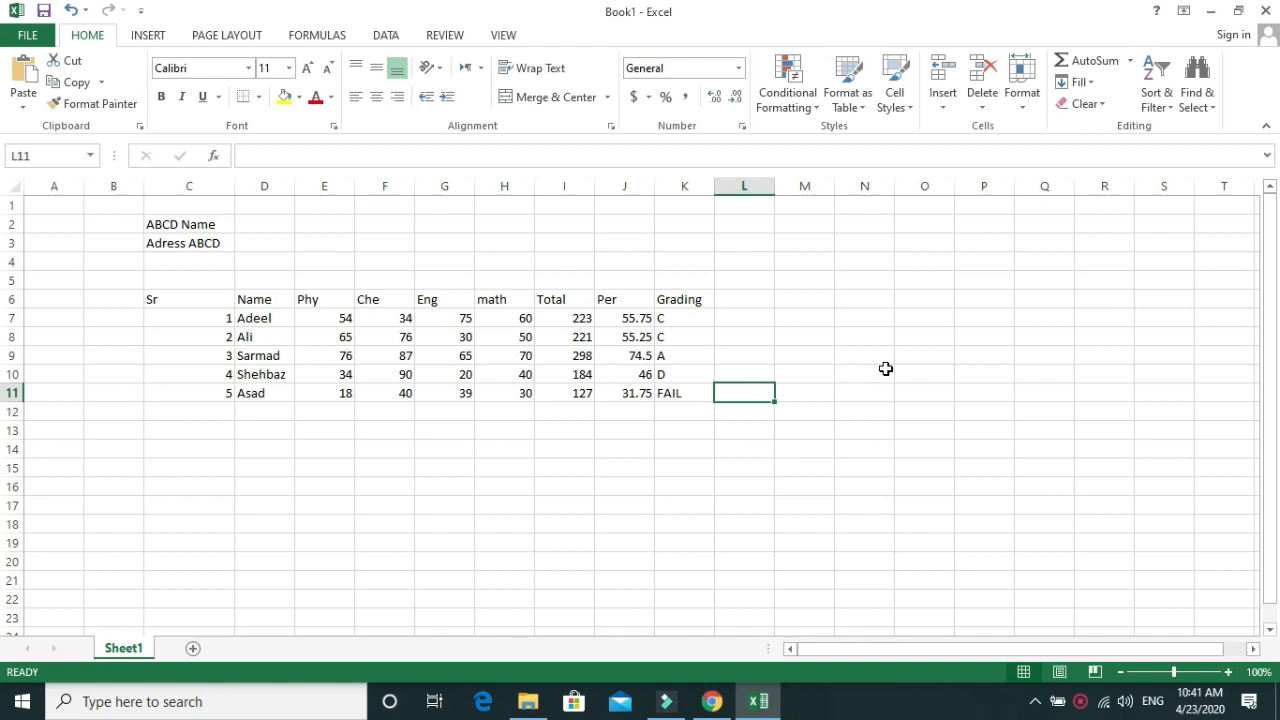
Step: Change the first student's Phy mark in E7 to 70
{"action": "left_click", "coordinate": [343, 322]}
{"action": "left_click_drag", "start_coordinate": [323, 320], "coordinate": [462, 319]}
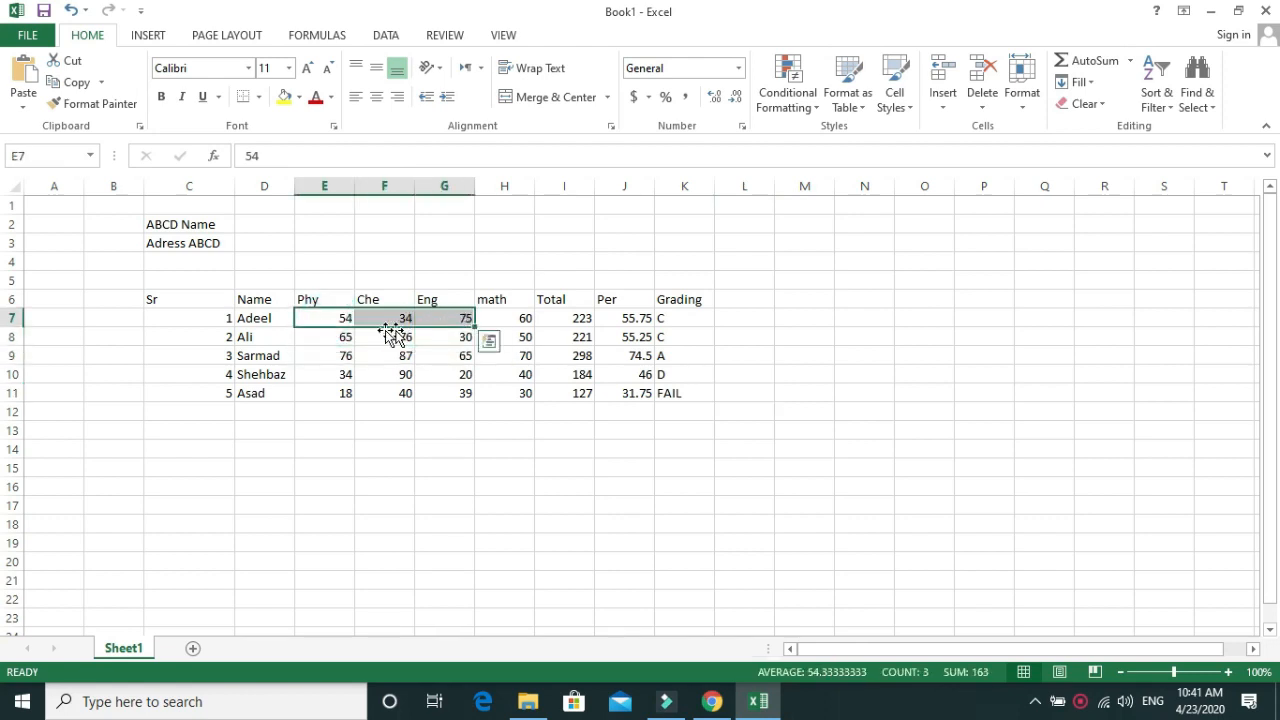
{"action": "left_click", "coordinate": [341, 320]}
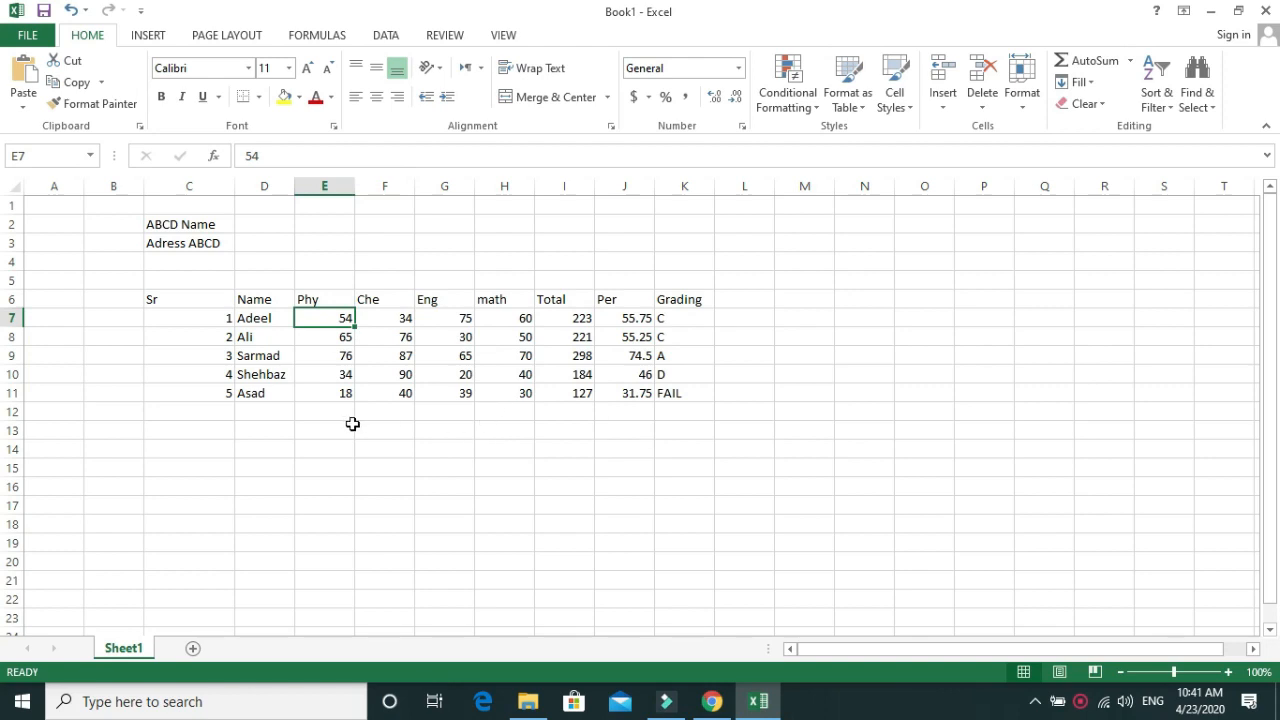
{"action": "type", "text": "70"}
{"action": "key", "text": "Return"}
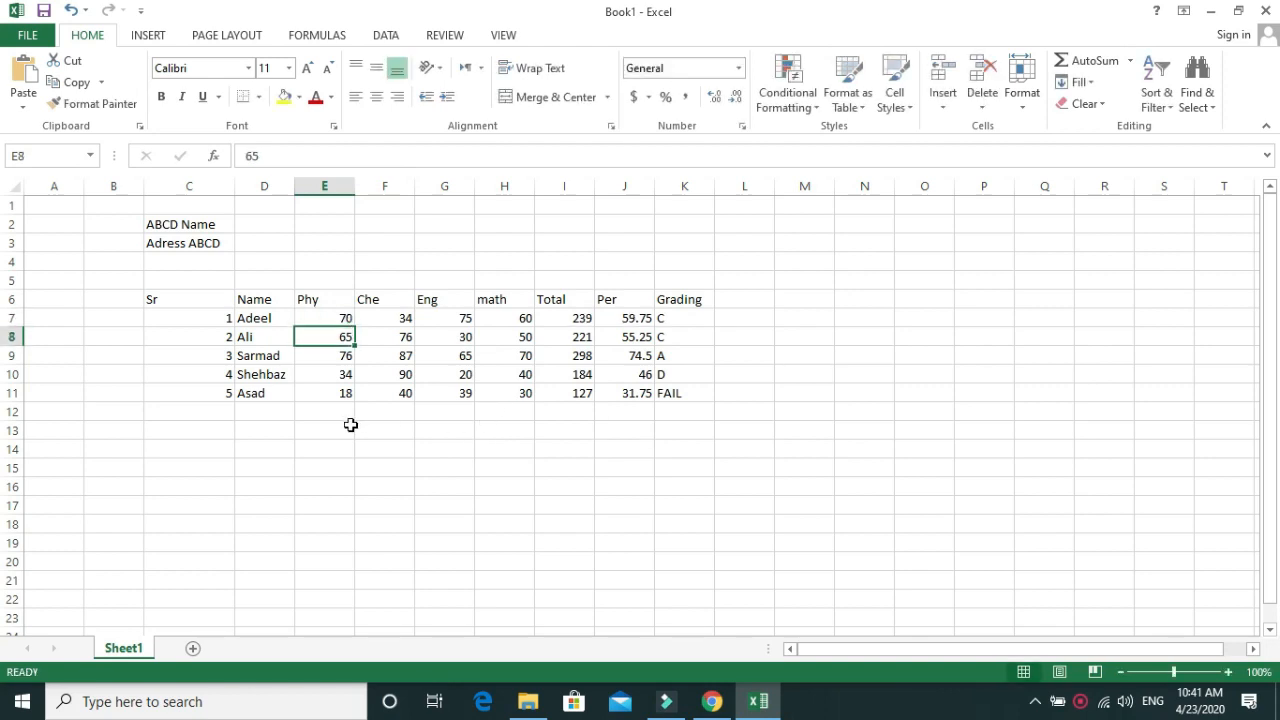
Step: Change the first student's Che mark in F7 to 70 and check the grade in K7
{"action": "left_click", "coordinate": [403, 320]}
{"action": "type", "text": "70"}
{"action": "key", "text": "Return"}
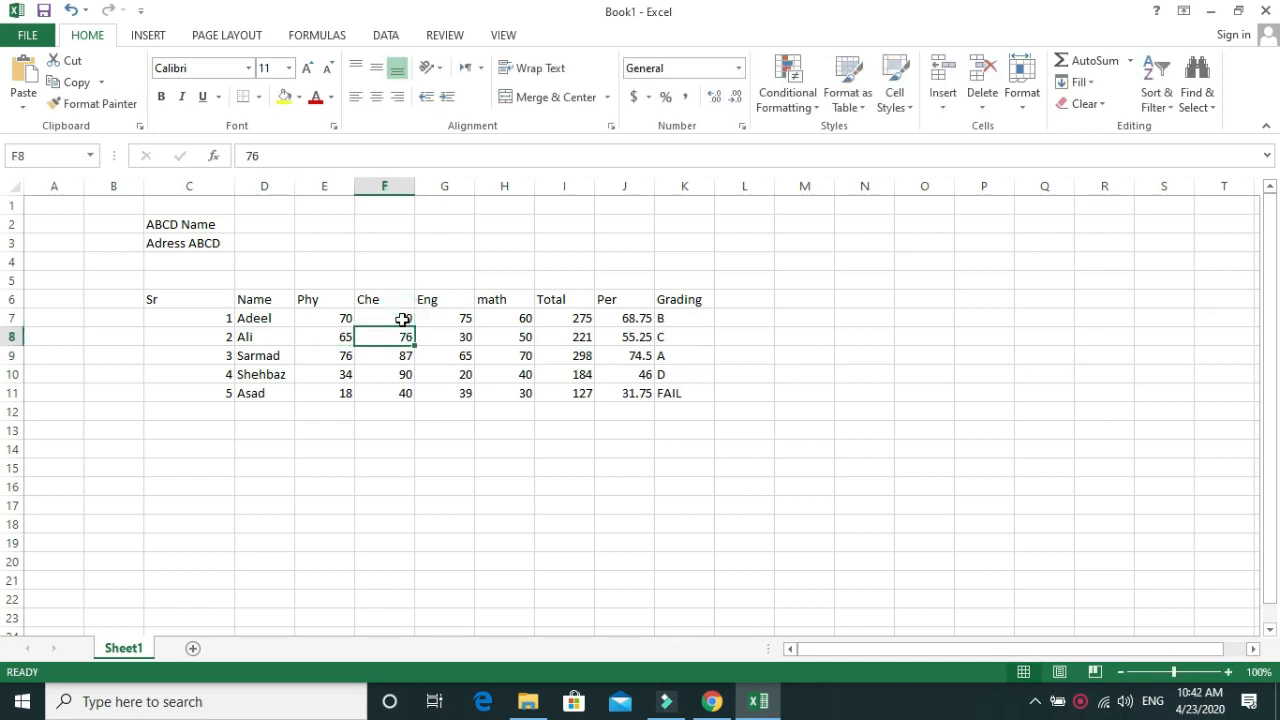
{"action": "left_click", "coordinate": [680, 318]}
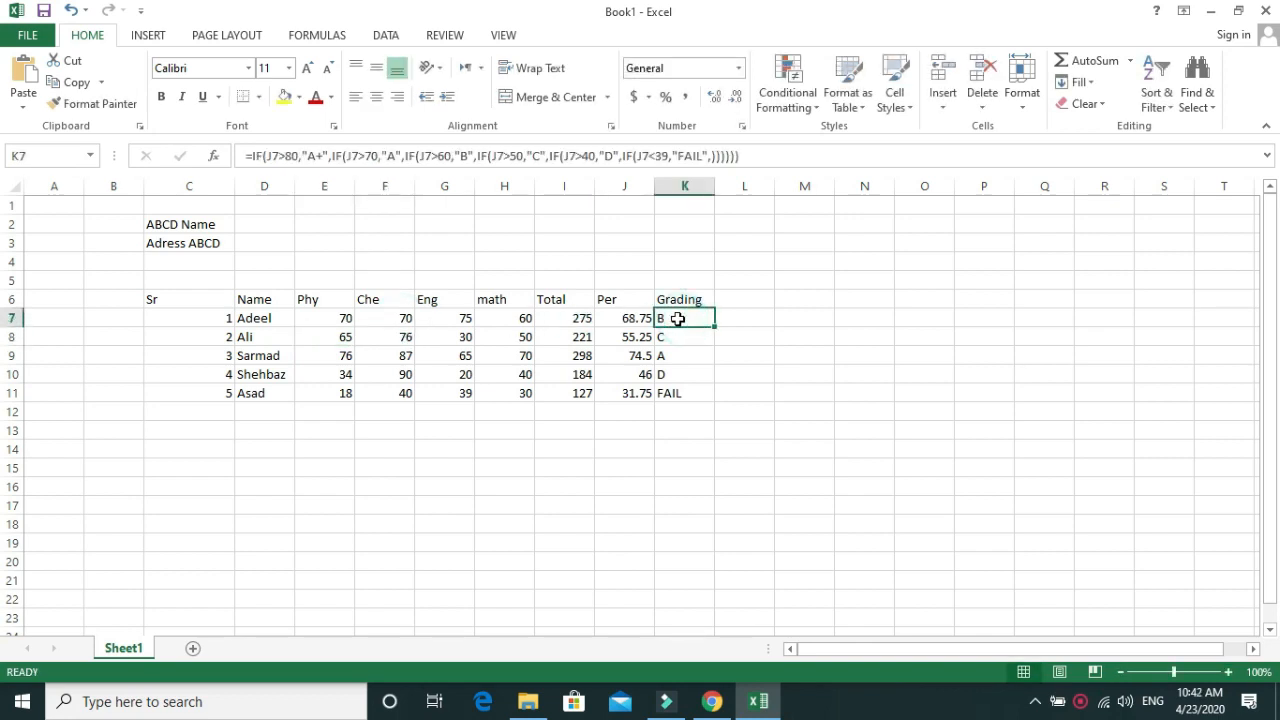
{"action": "left_click_drag", "start_coordinate": [343, 318], "coordinate": [498, 392]}
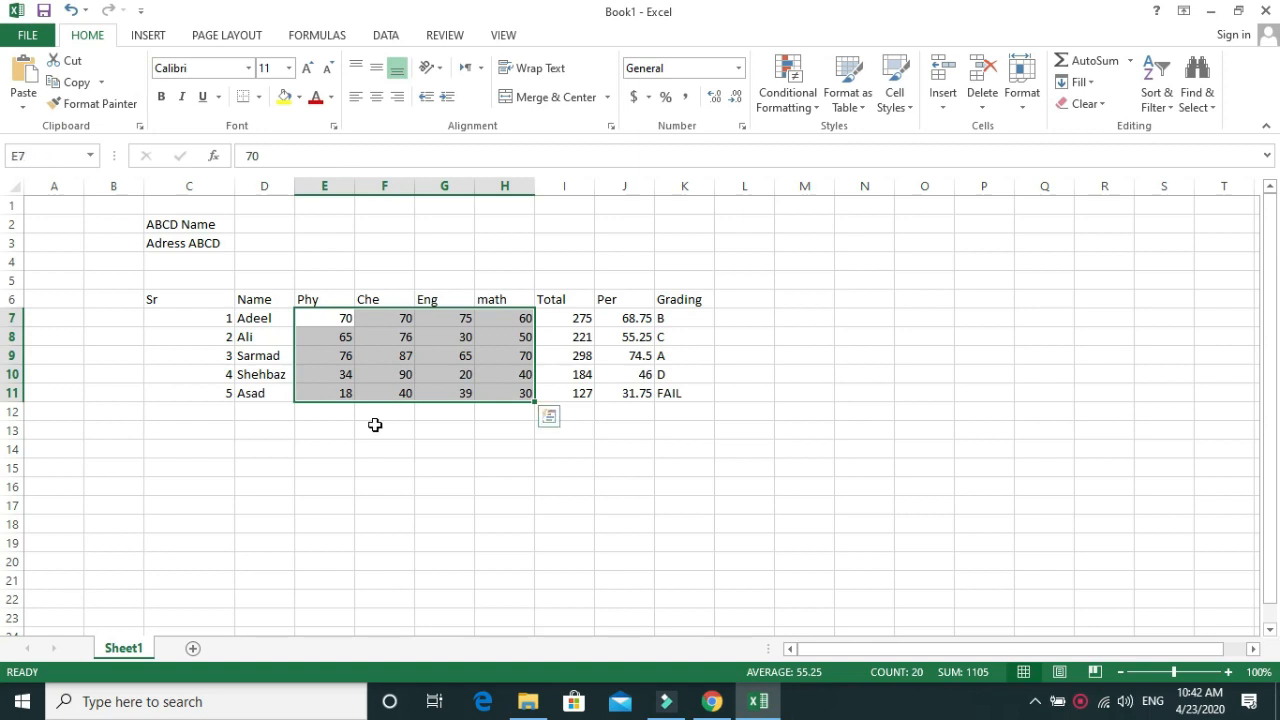
{"action": "left_click", "coordinate": [337, 415]}
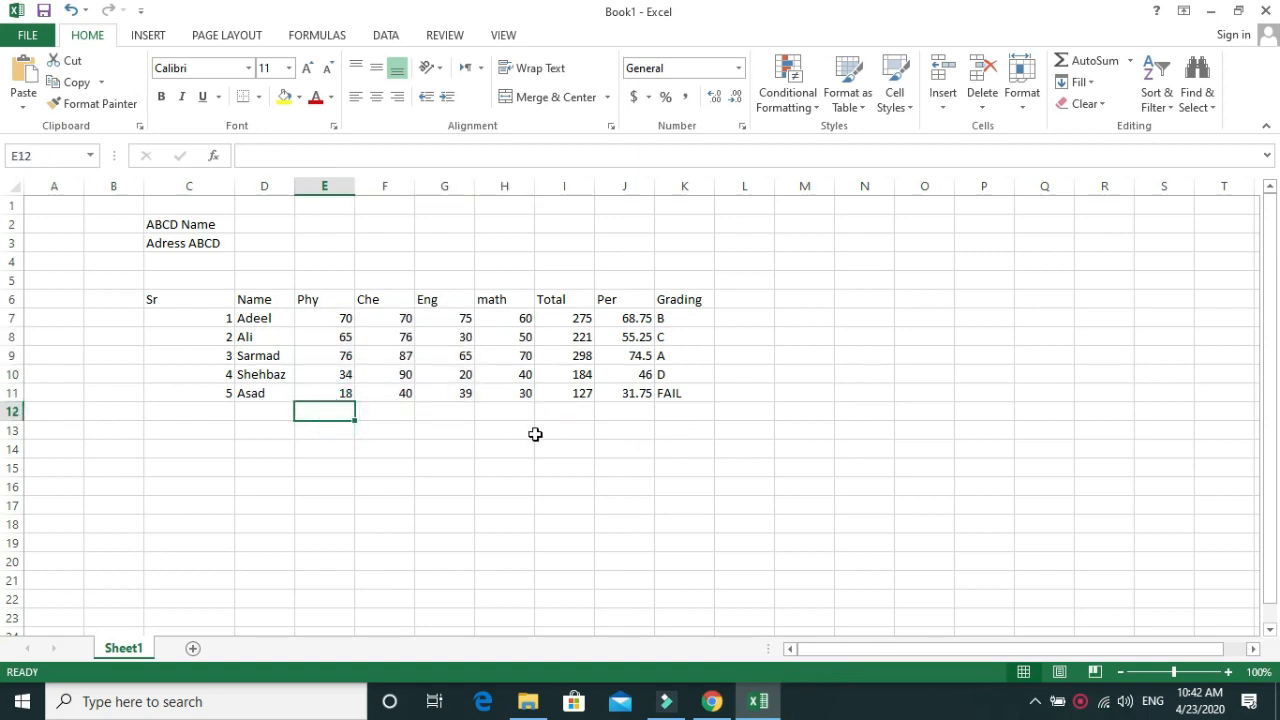
{"action": "left_click_drag", "start_coordinate": [326, 320], "coordinate": [566, 394]}
{"action": "left_click_drag", "start_coordinate": [561, 318], "coordinate": [669, 388]}
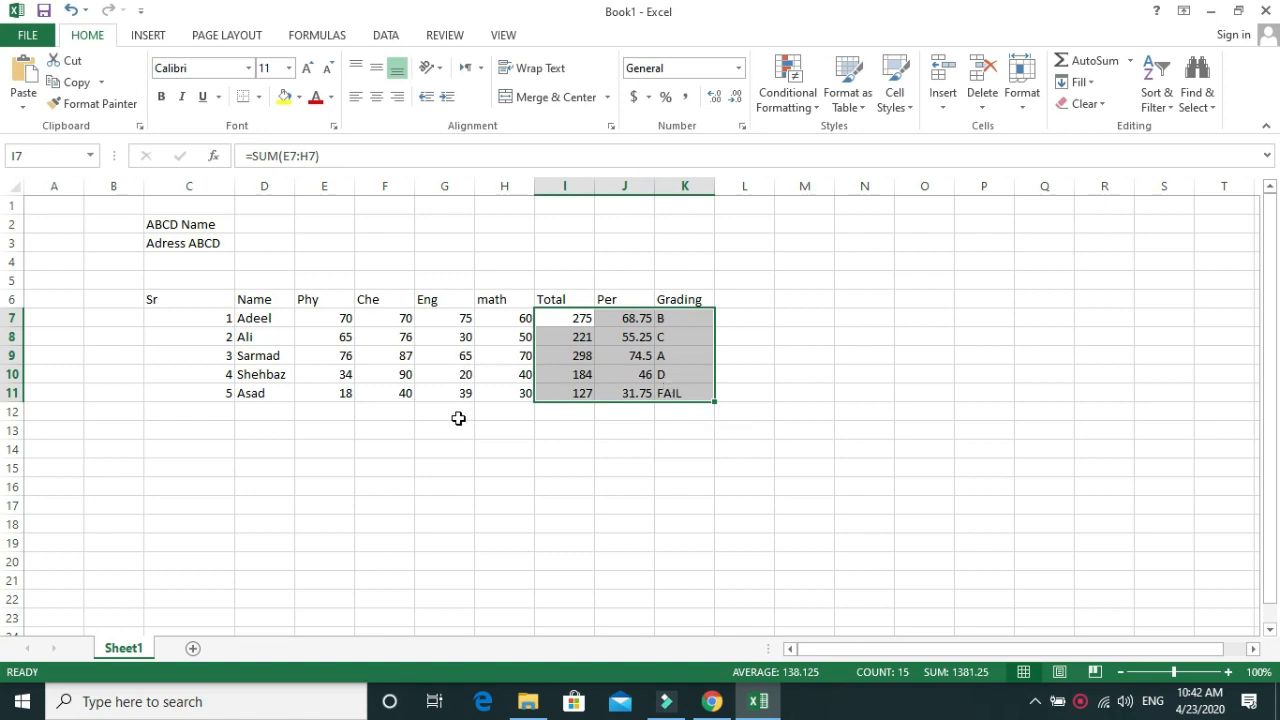
{"action": "left_click", "coordinate": [449, 449]}
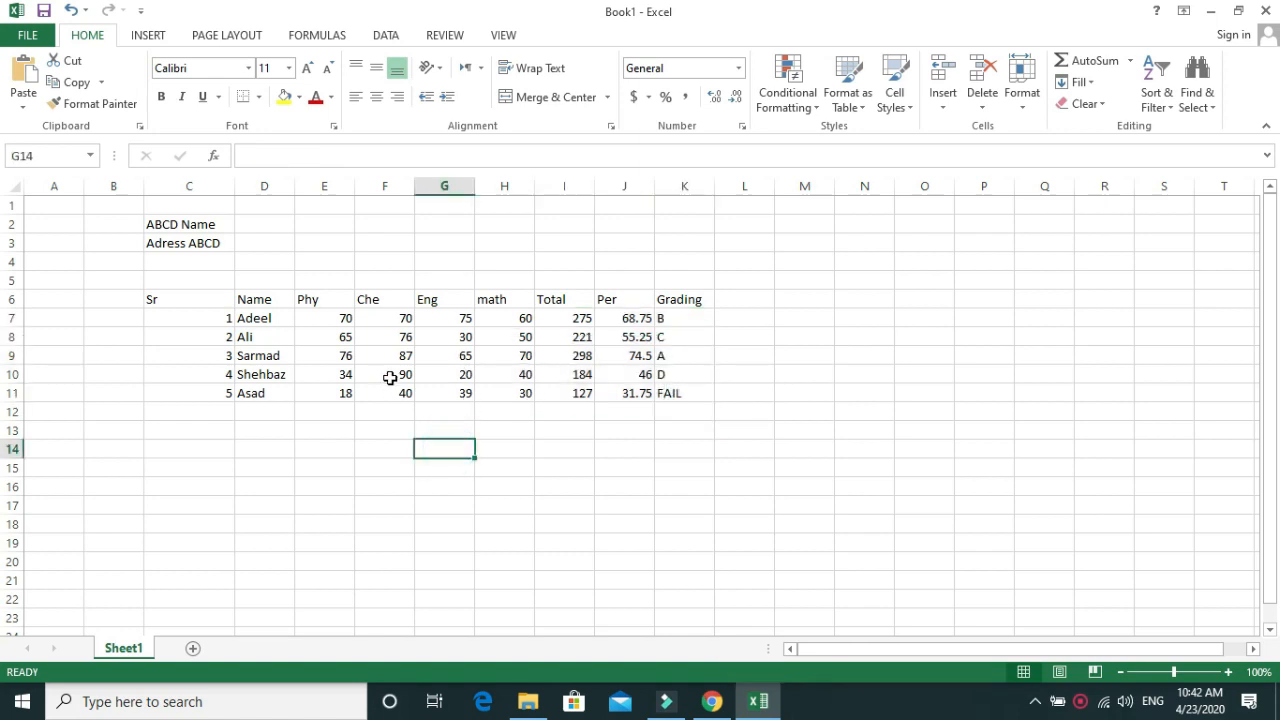
Step: Merge and center the ABCD Name title across C2:K2, spanning the full width of the mark table
{"action": "left_click", "coordinate": [186, 228]}
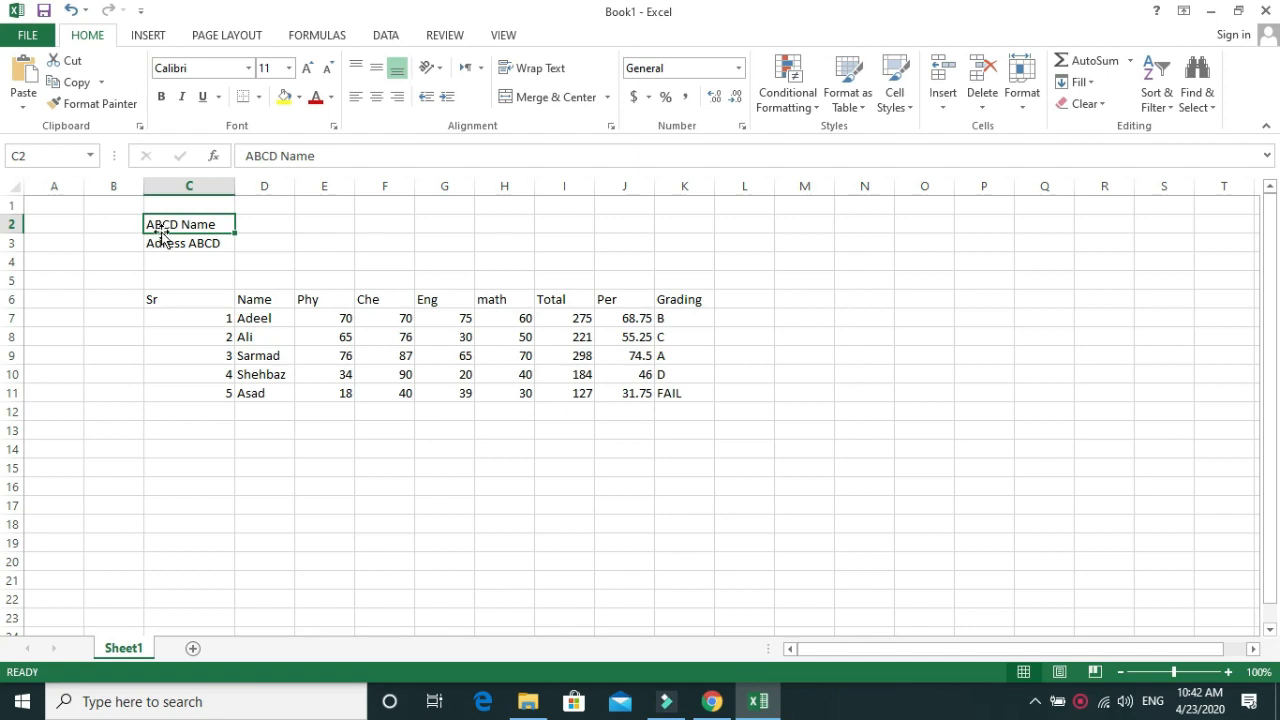
{"action": "left_click_drag", "start_coordinate": [163, 222], "coordinate": [562, 232]}
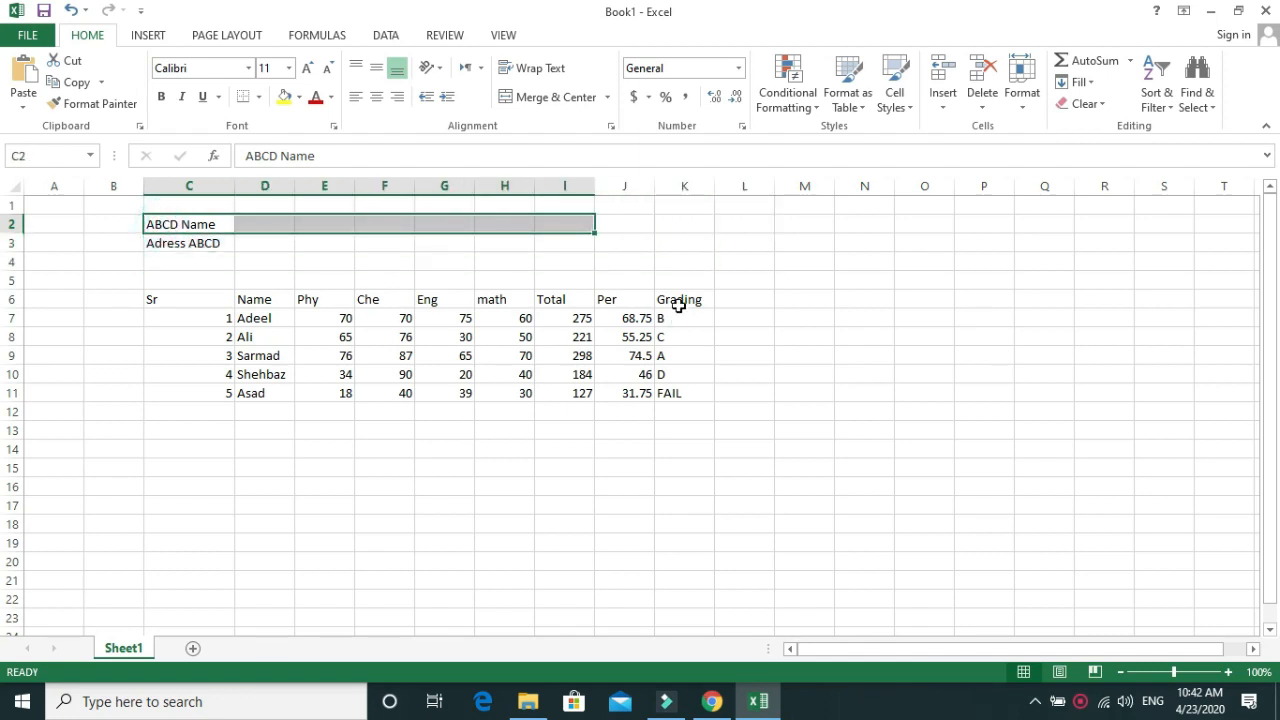
{"action": "left_click", "coordinate": [677, 296]}
{"action": "left_click", "coordinate": [682, 185]}
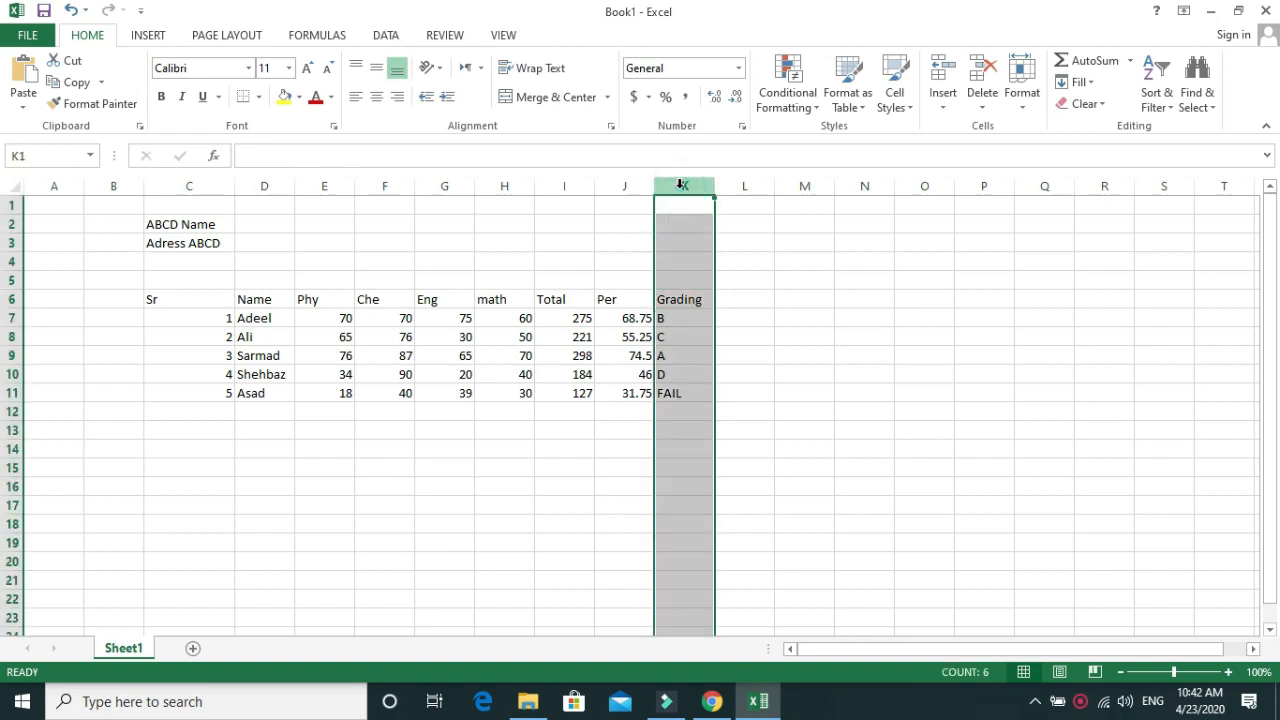
{"action": "left_click", "coordinate": [690, 305]}
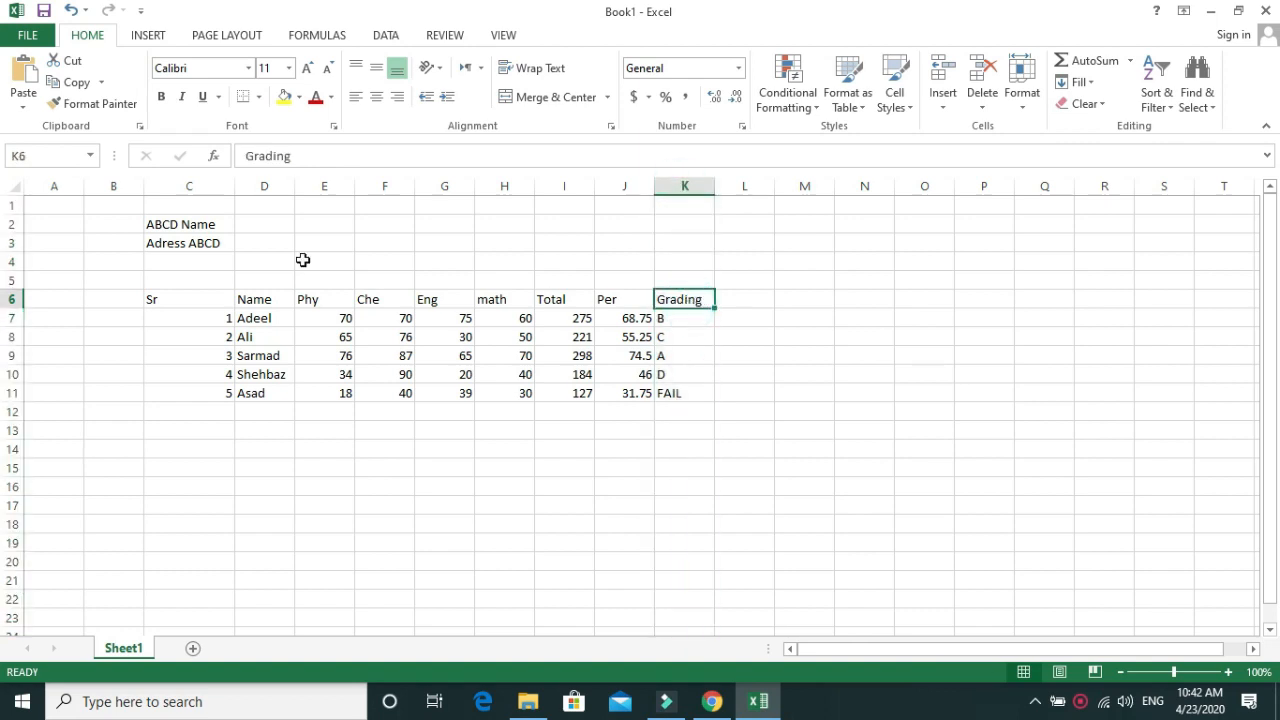
{"action": "left_click_drag", "start_coordinate": [174, 227], "coordinate": [697, 229]}
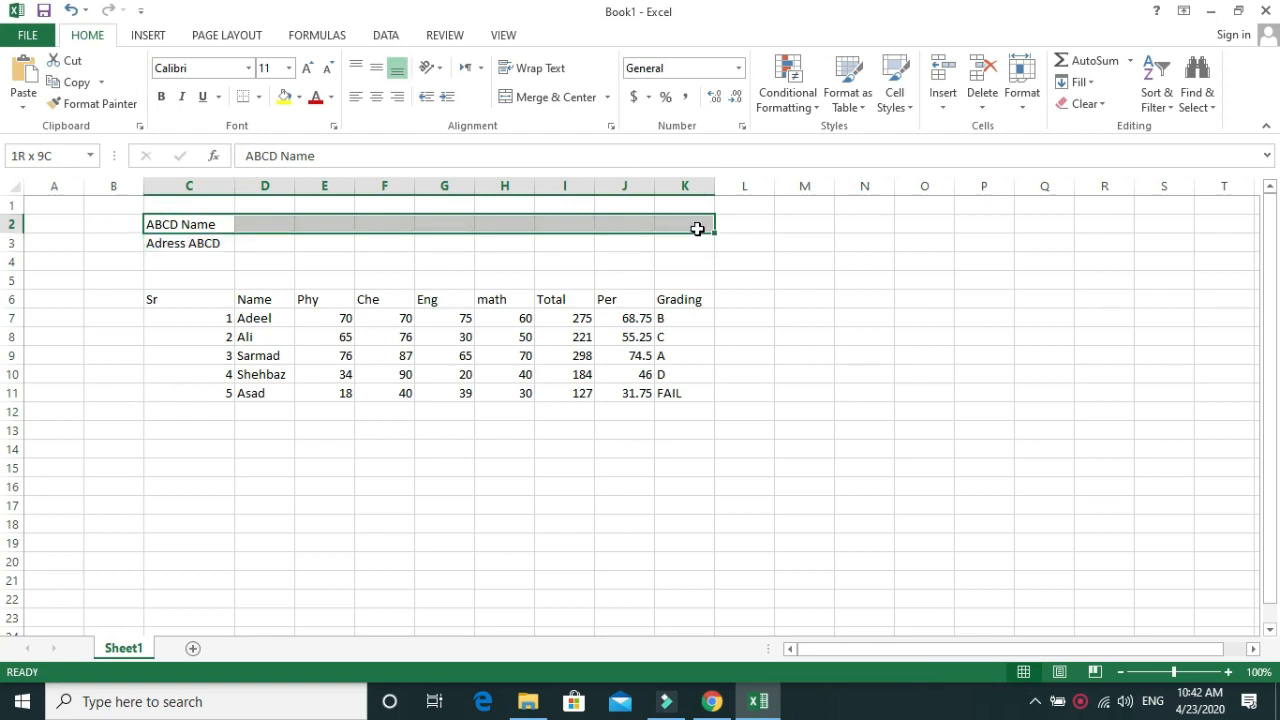
{"action": "left_click", "coordinate": [547, 98]}
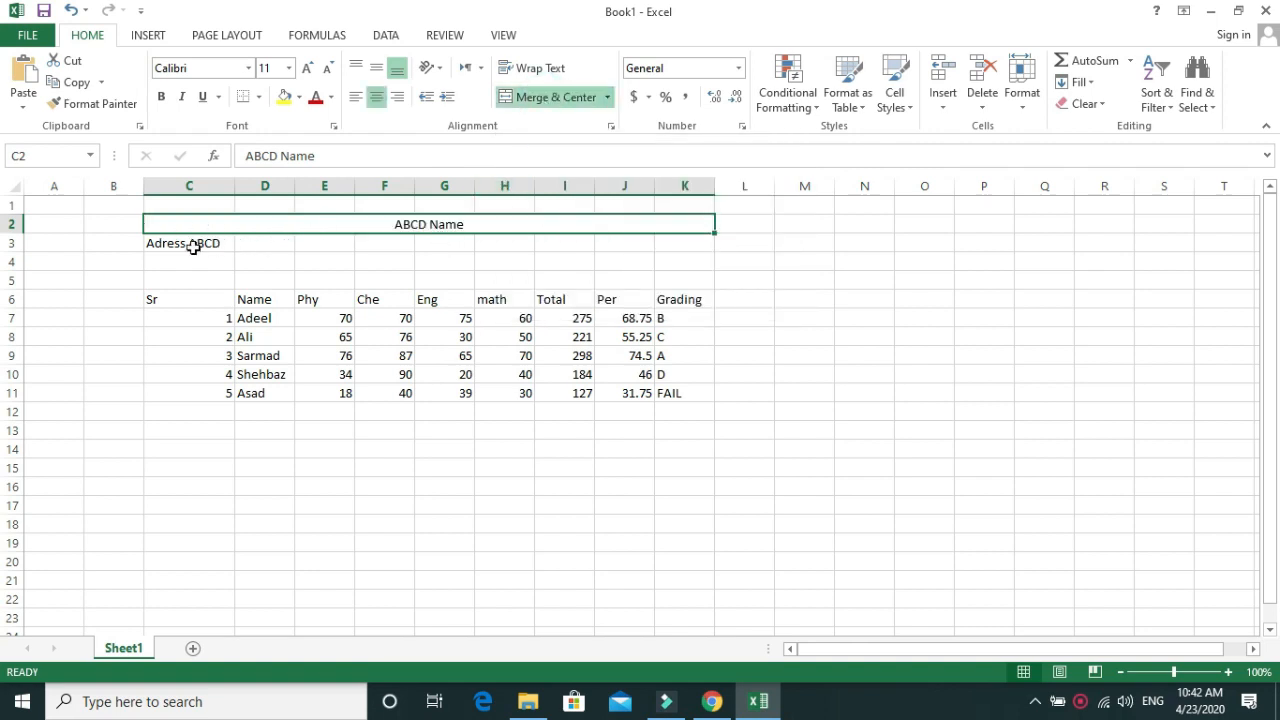
Step: Merge and center the Adress ABCD line across C3:K3
{"action": "left_click_drag", "start_coordinate": [187, 245], "coordinate": [750, 245]}
{"action": "left_click_drag", "start_coordinate": [185, 242], "coordinate": [703, 249]}
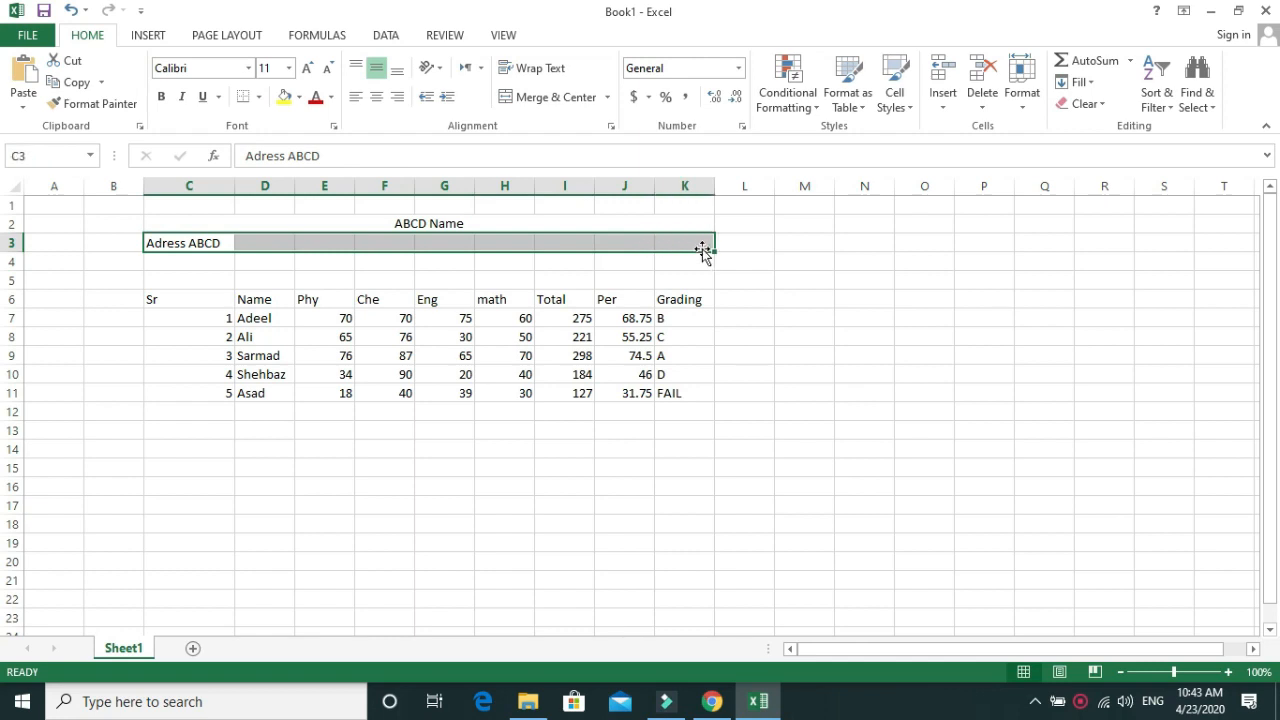
{"action": "left_click", "coordinate": [548, 97]}
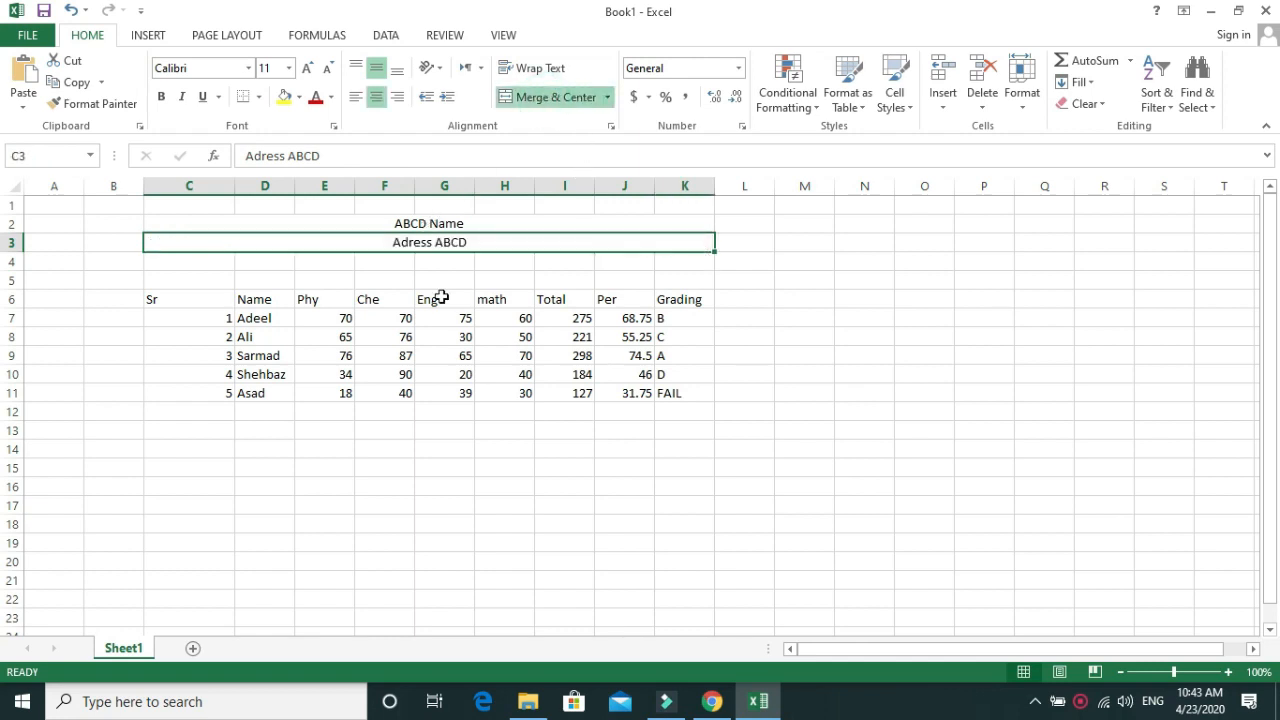
{"action": "left_click", "coordinate": [537, 430]}
Step: Apply a Thick Box Border around the two merged heading rows, C2:K3
{"action": "left_click", "coordinate": [356, 224]}
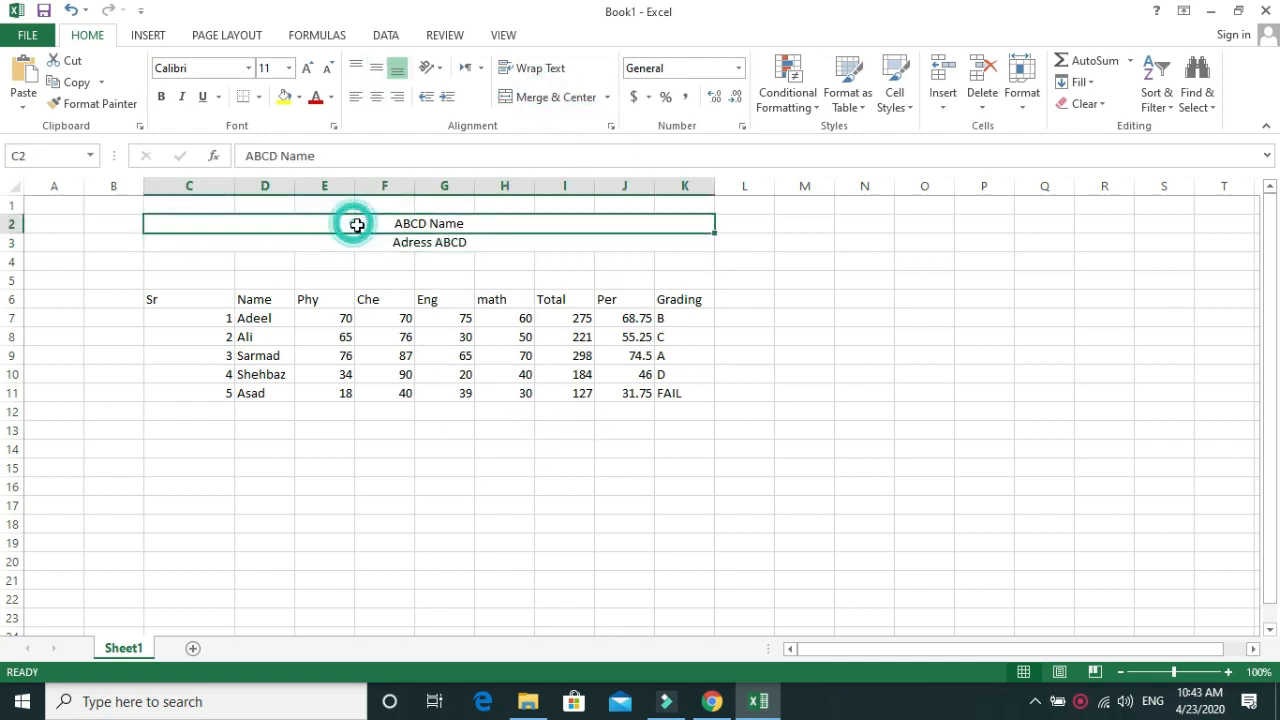
{"action": "left_click_drag", "start_coordinate": [356, 224], "coordinate": [371, 240]}
{"action": "left_click", "coordinate": [258, 97]}
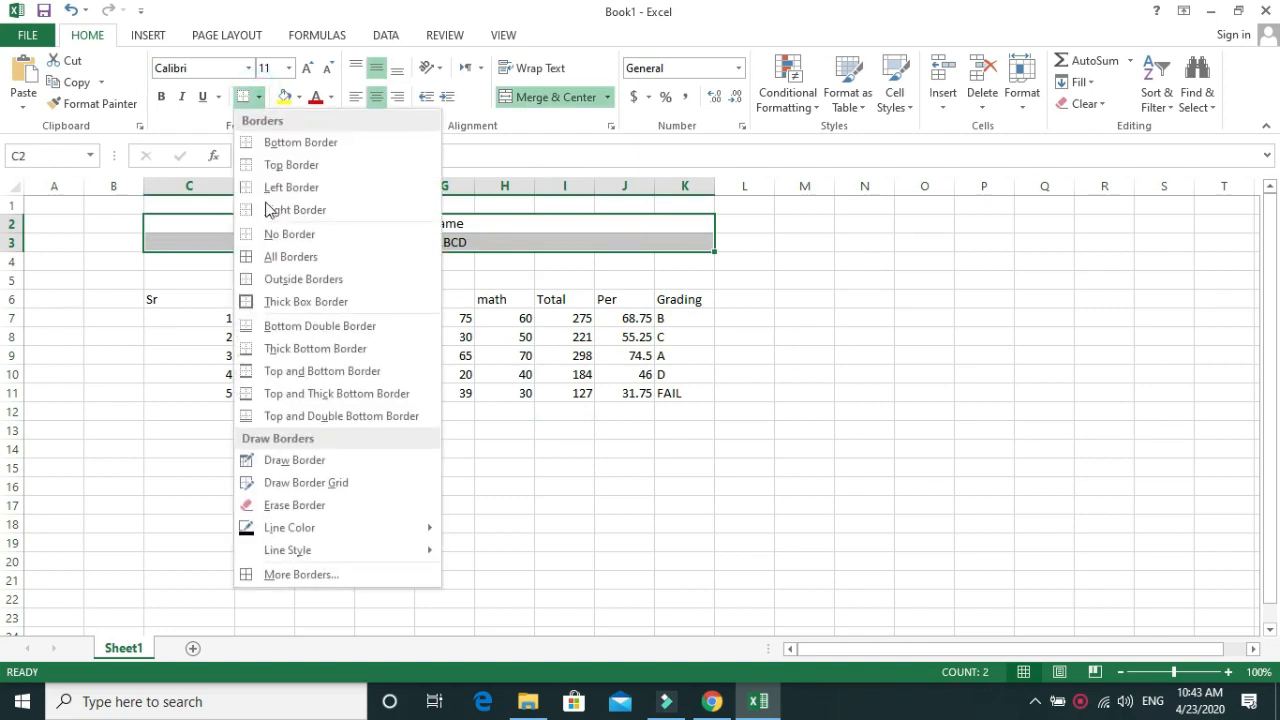
{"action": "left_click", "coordinate": [306, 299]}
{"action": "left_click", "coordinate": [716, 430]}
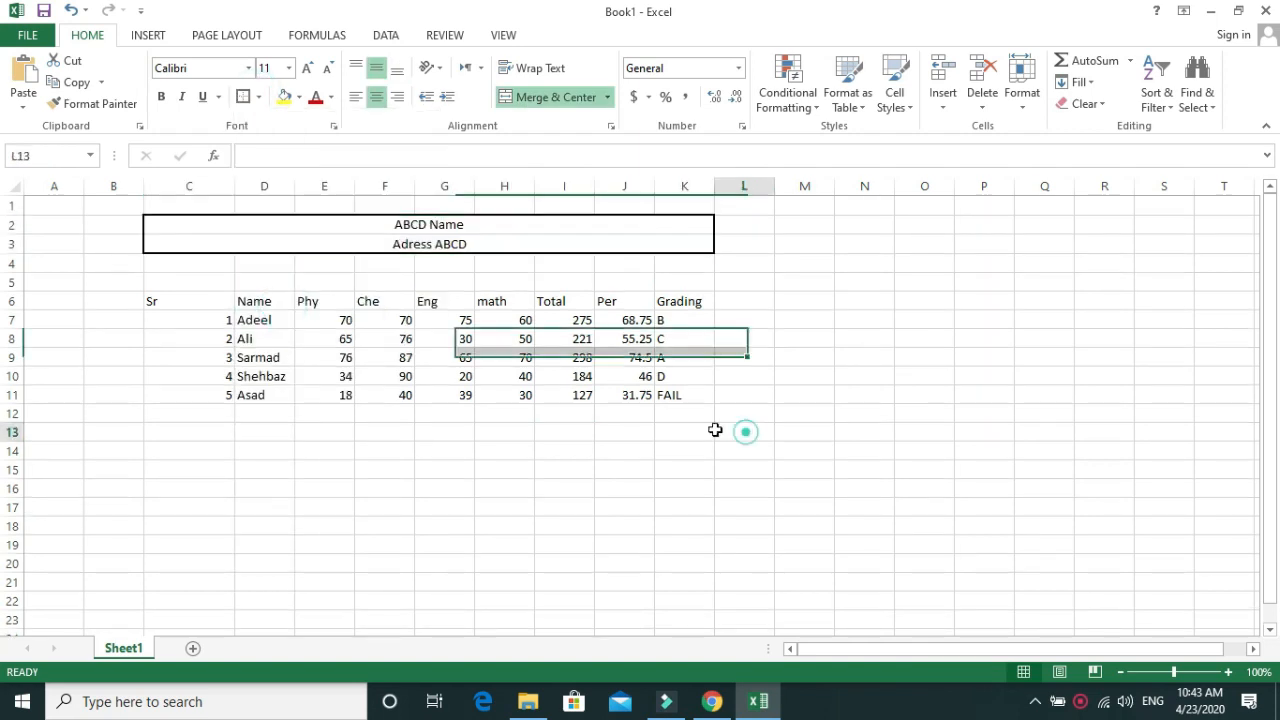
Step: Delete the empty rows 4 and 5 between the heading block and the mark table
{"action": "left_click_drag", "start_coordinate": [11, 282], "coordinate": [8, 268]}
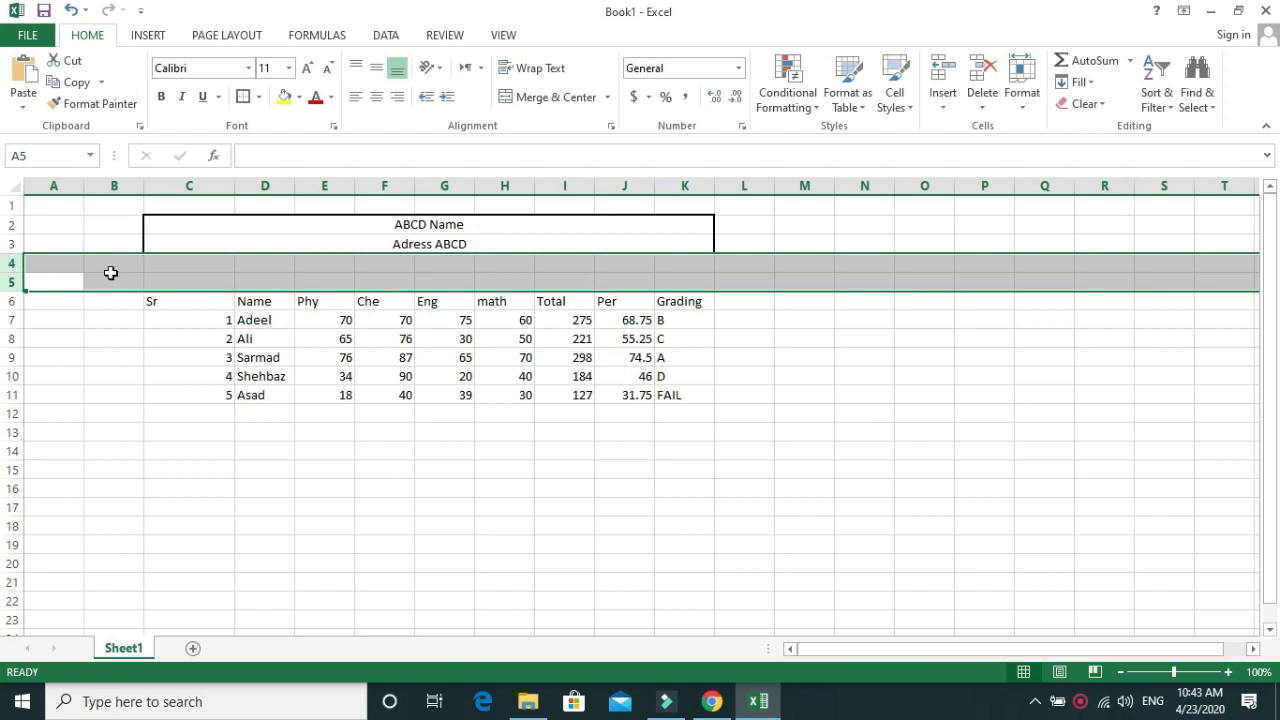
{"action": "key", "text": "ctrl+c"}
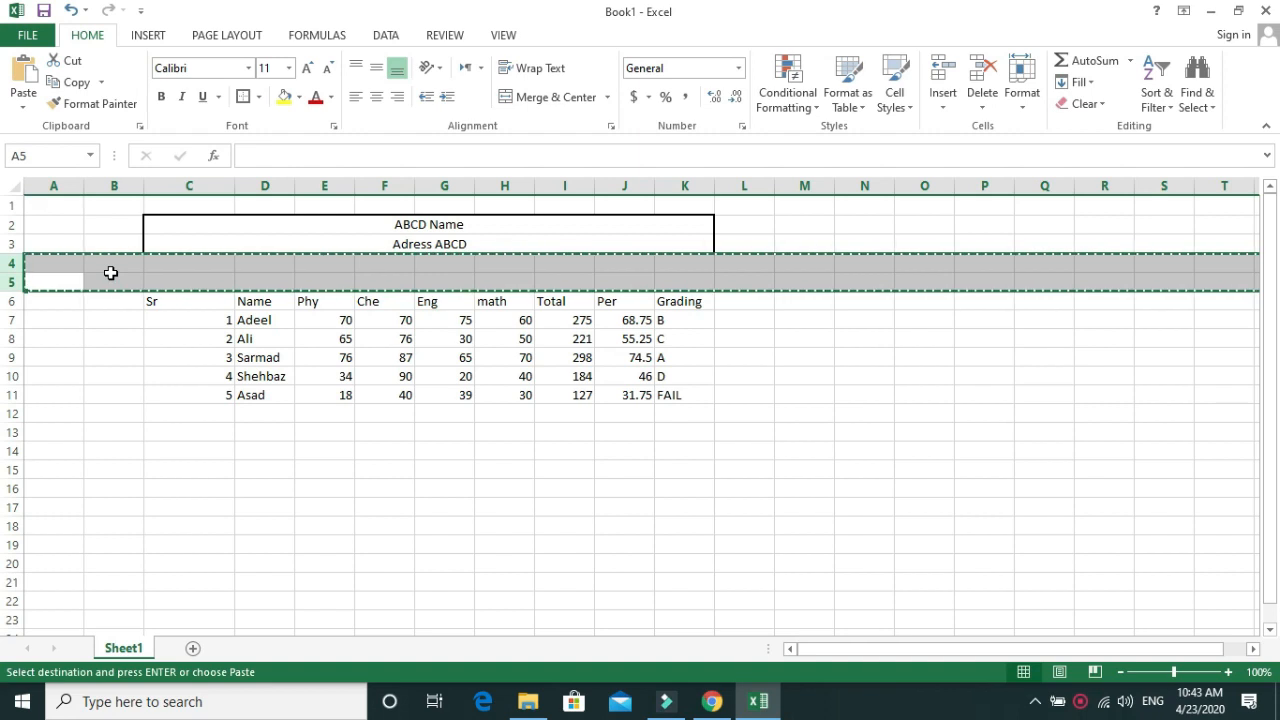
{"action": "right_click", "coordinate": [14, 263]}
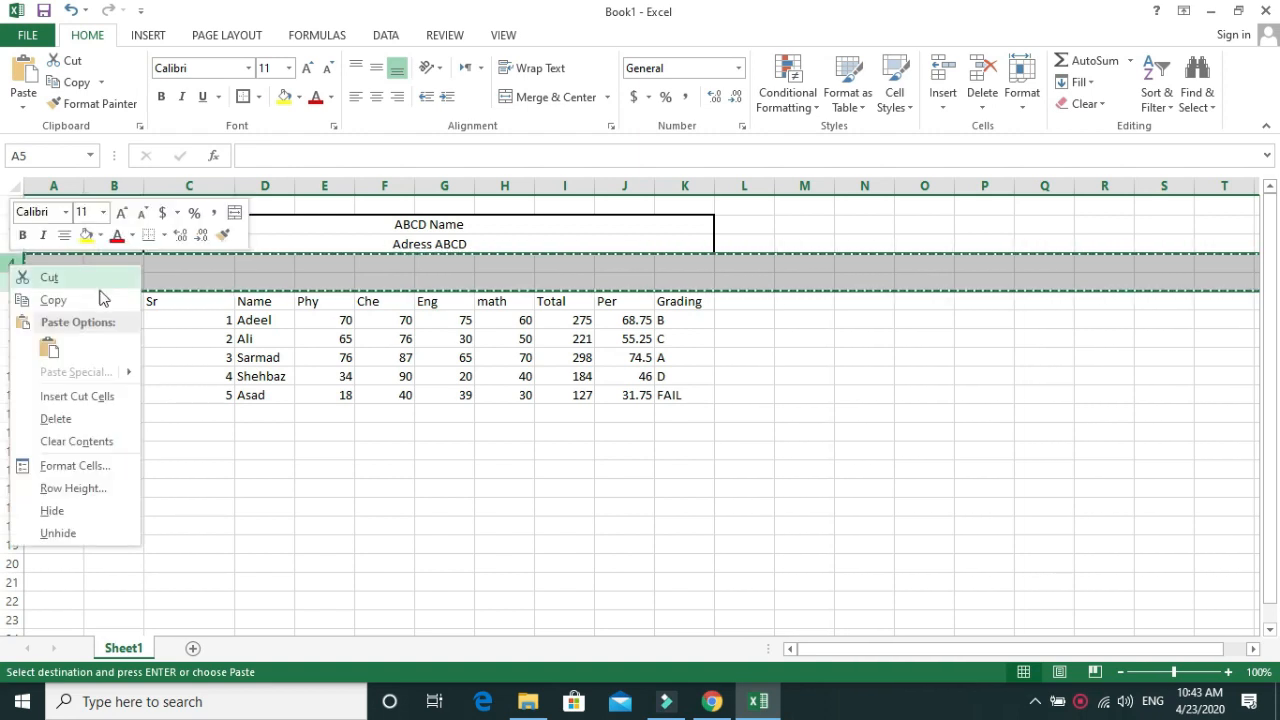
{"action": "left_click", "coordinate": [80, 423]}
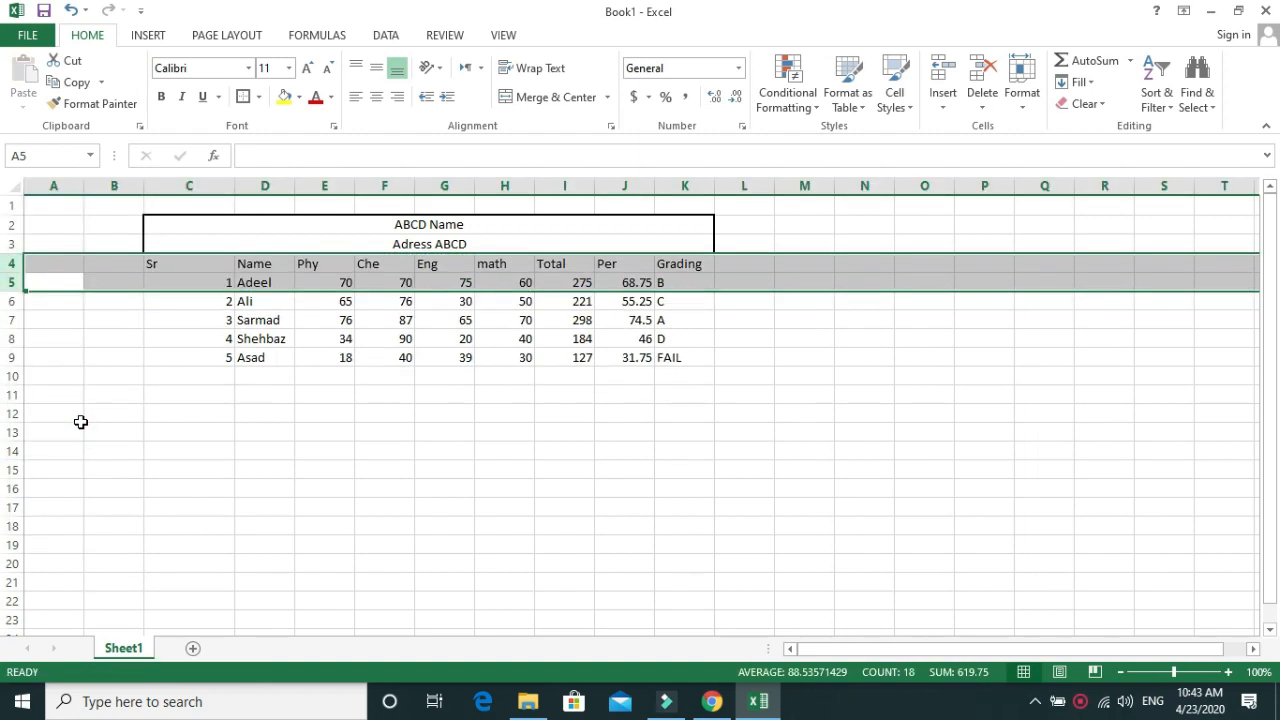
{"action": "left_click", "coordinate": [743, 584]}
Step: Apply All Borders to the mark table in C4:K9
{"action": "left_click_drag", "start_coordinate": [194, 264], "coordinate": [690, 360]}
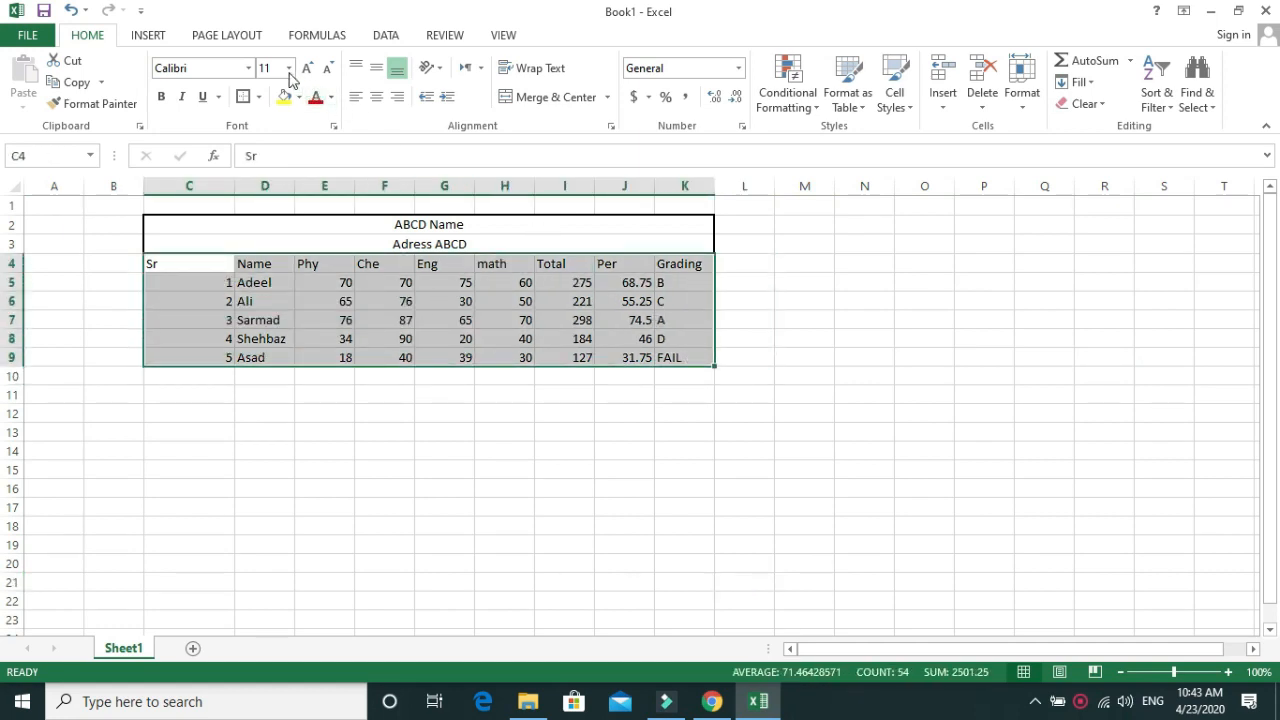
{"action": "left_click", "coordinate": [258, 97]}
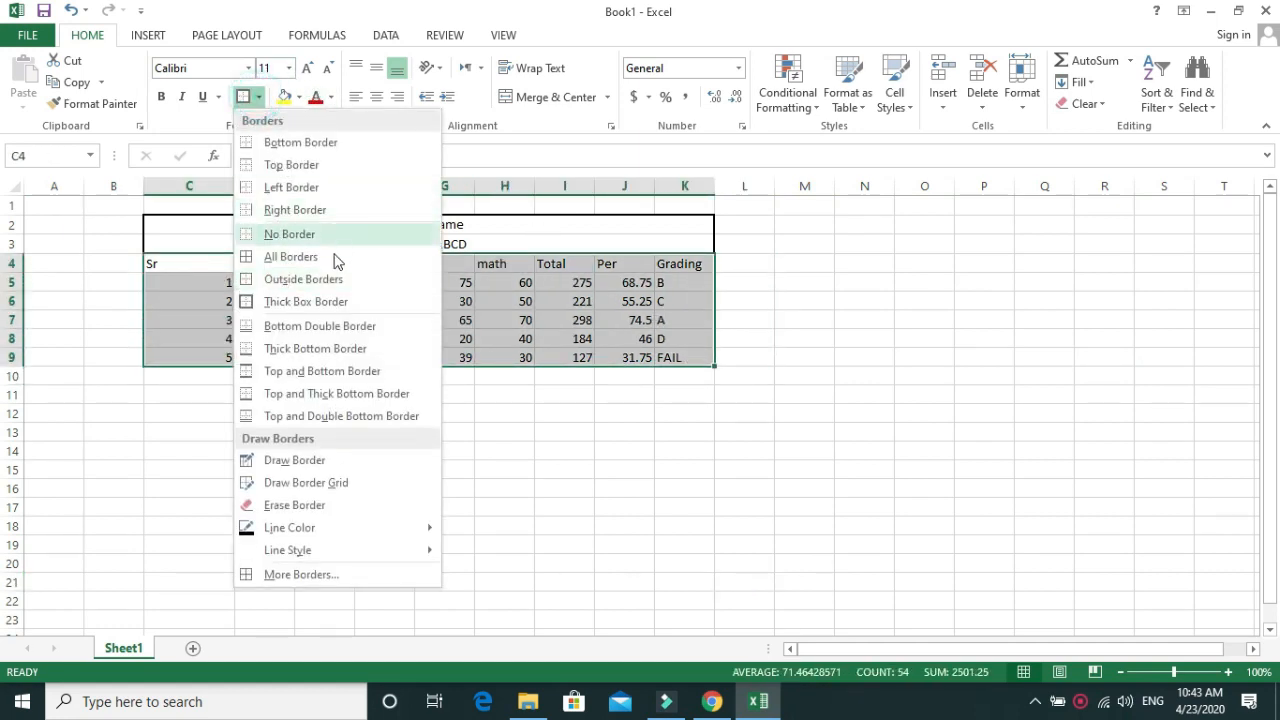
{"action": "left_click", "coordinate": [290, 257]}
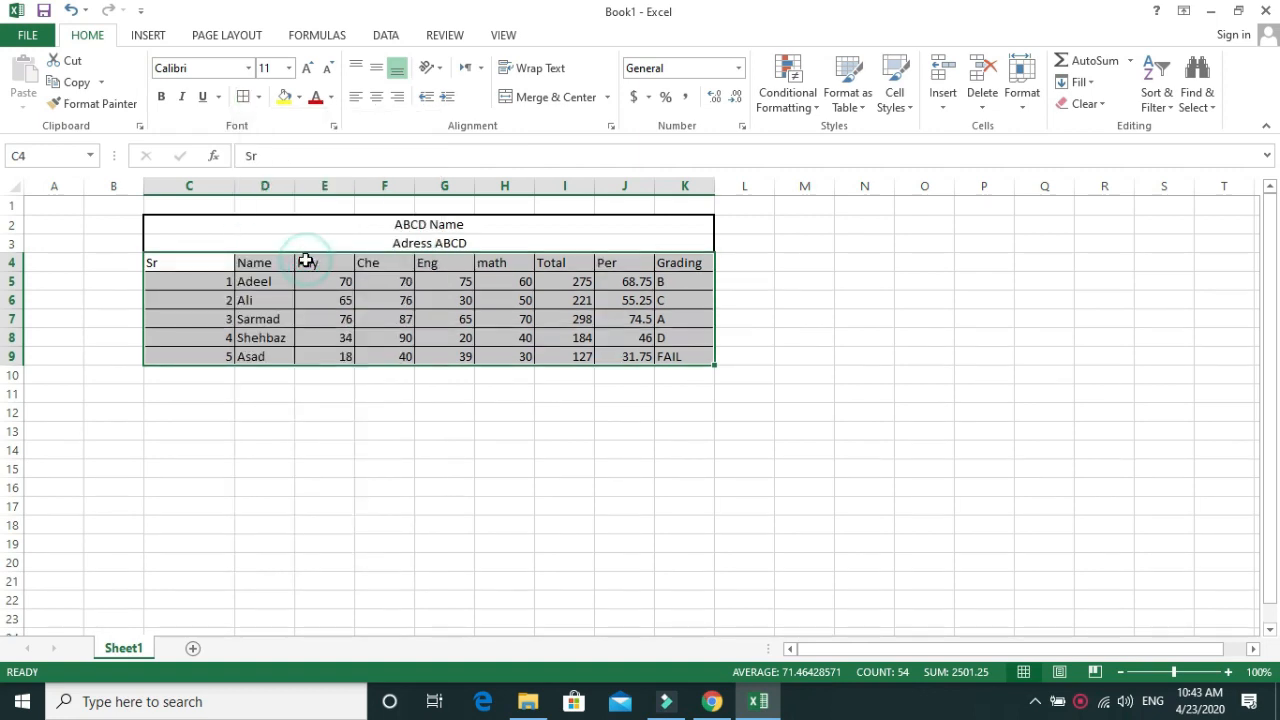
{"action": "left_click", "coordinate": [500, 398]}
Step: Center the column headers in C4:K4 horizontally and make them bold
{"action": "left_click_drag", "start_coordinate": [170, 263], "coordinate": [680, 263]}
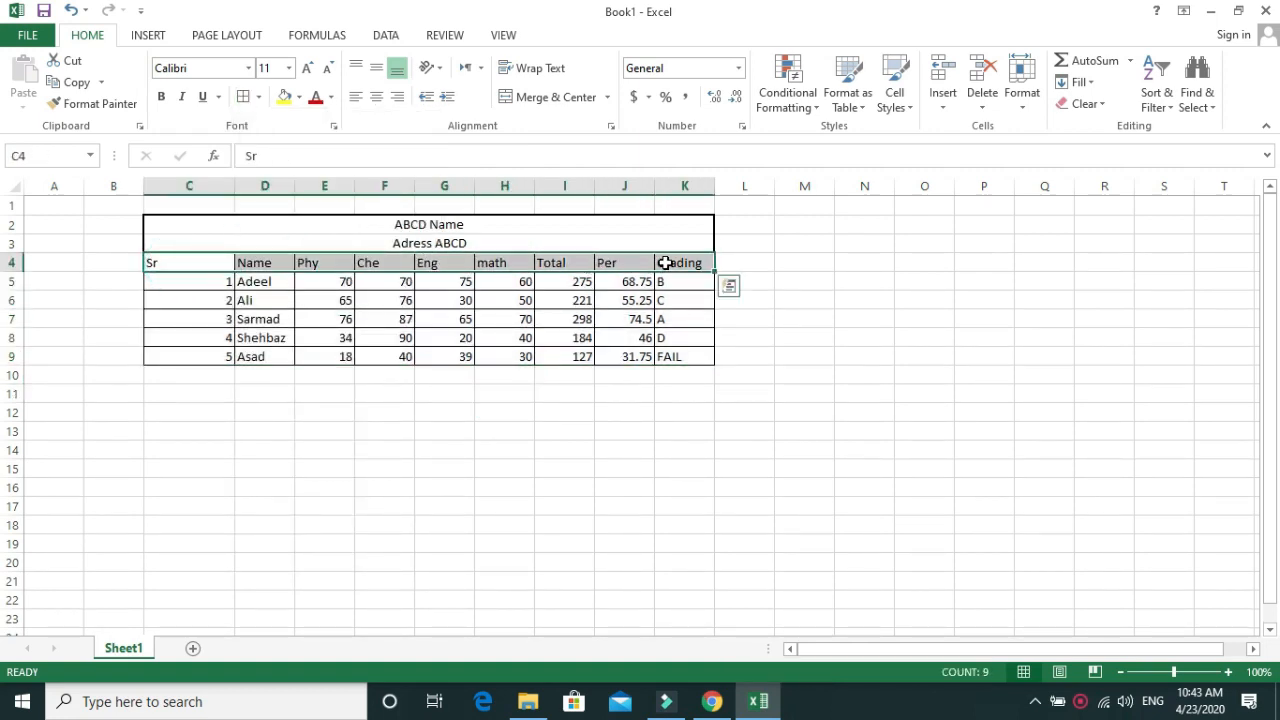
{"action": "left_click", "coordinate": [377, 97]}
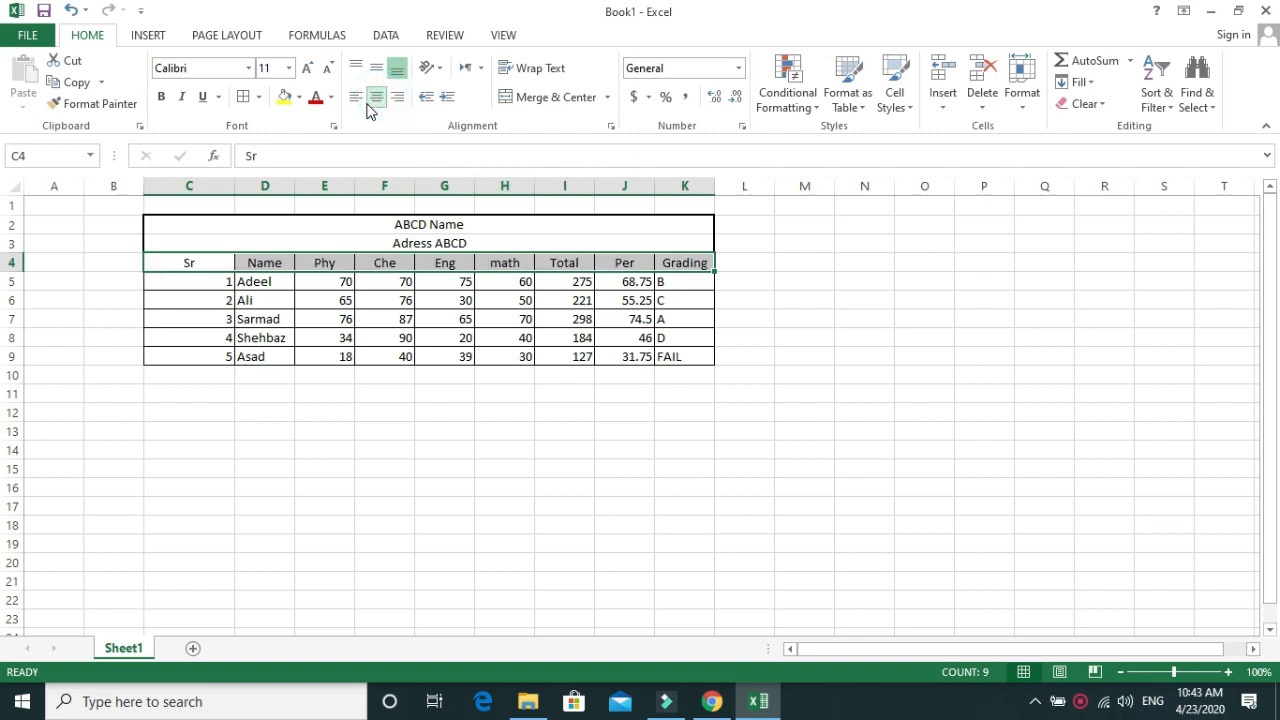
{"action": "left_click", "coordinate": [161, 97]}
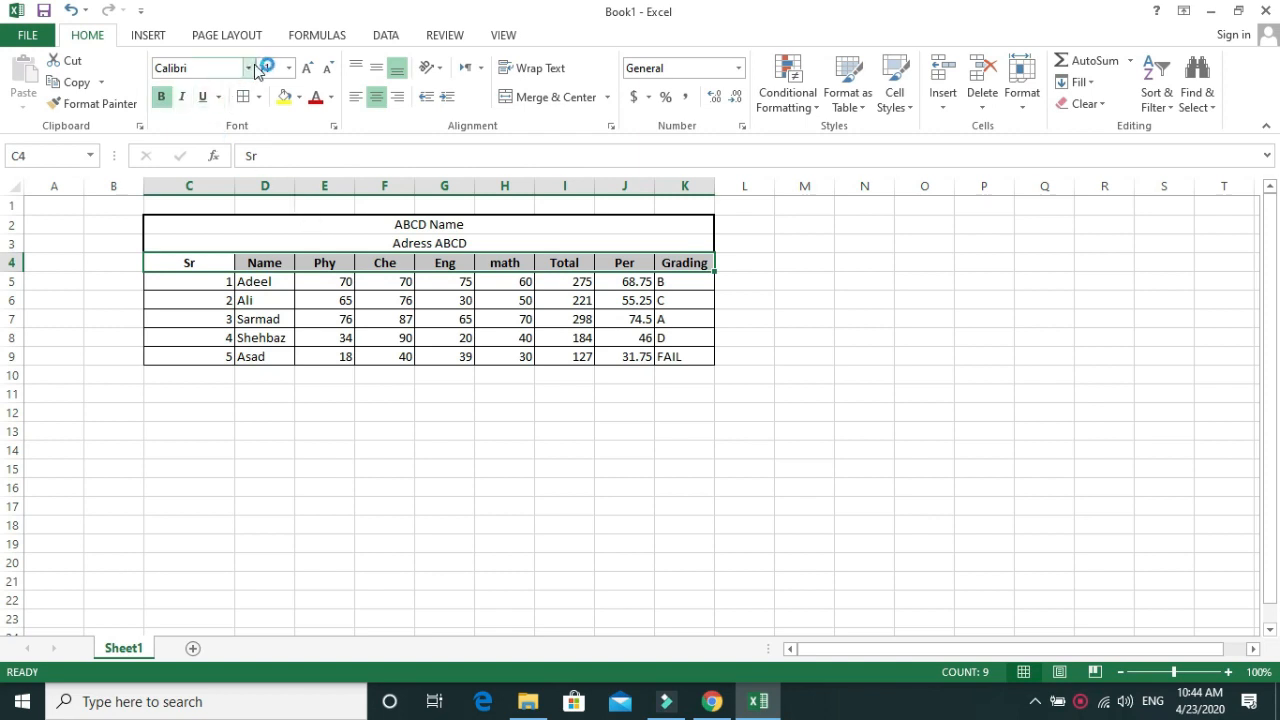
{"action": "left_click", "coordinate": [510, 410]}
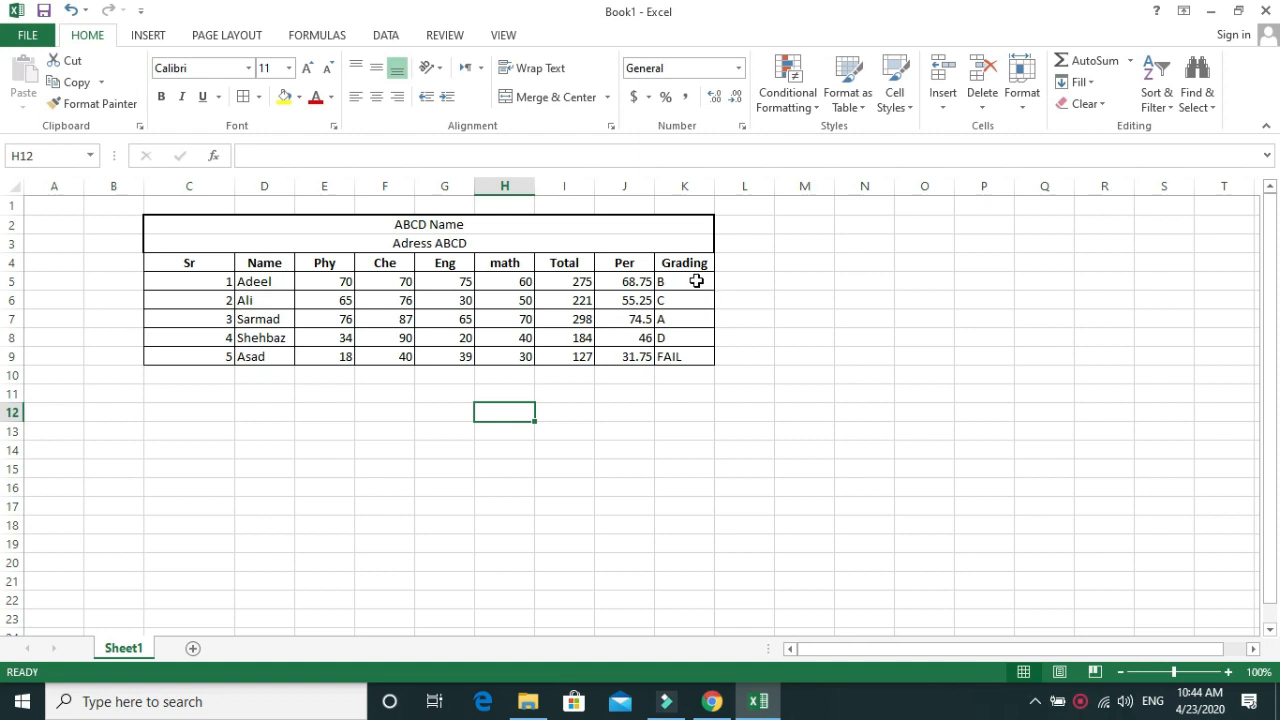
{"action": "left_click_drag", "start_coordinate": [694, 280], "coordinate": [691, 405]}
{"action": "left_click_drag", "start_coordinate": [171, 265], "coordinate": [606, 371]}
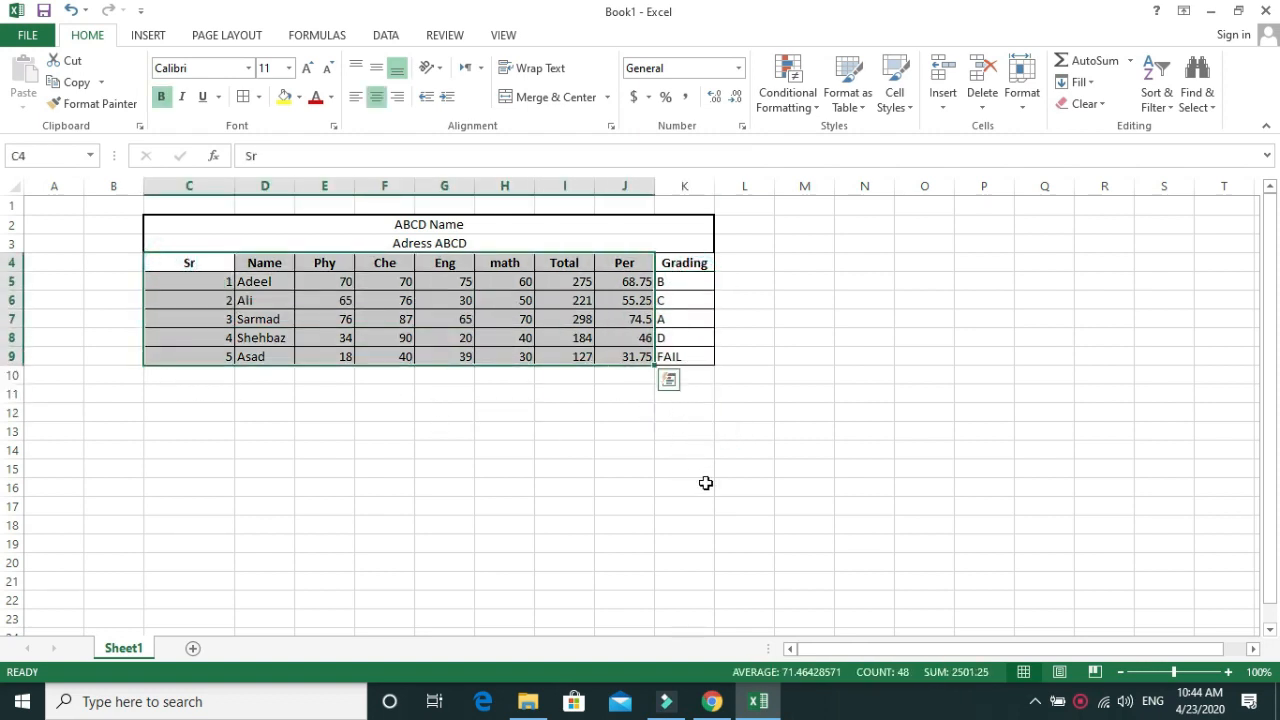
{"action": "left_click", "coordinate": [507, 472]}
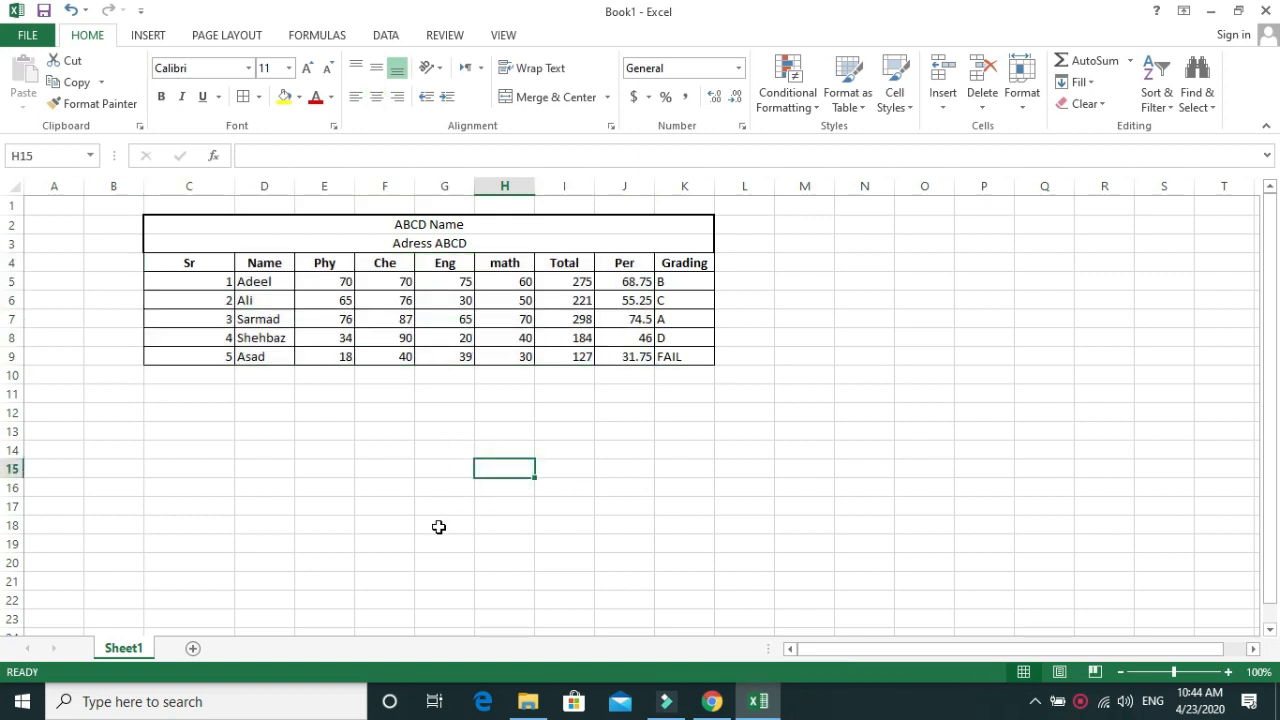
{"action": "left_click_drag", "start_coordinate": [190, 227], "coordinate": [563, 390]}
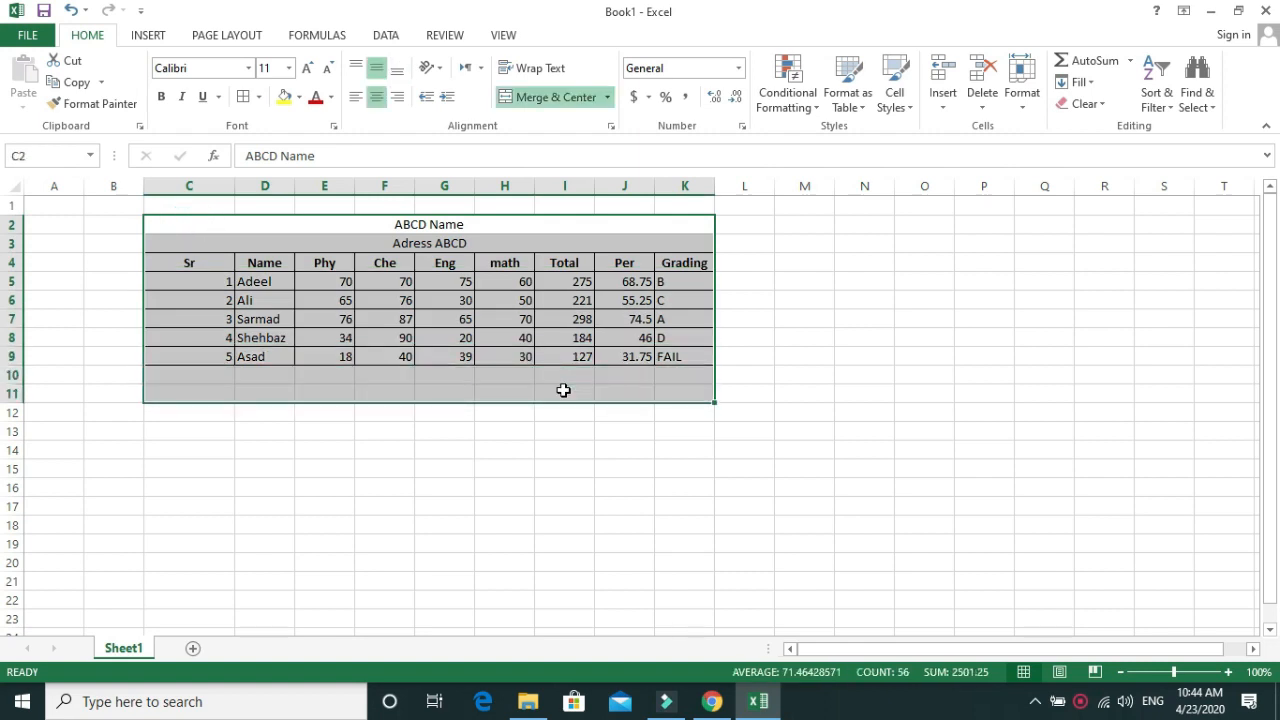
{"action": "left_click", "coordinate": [400, 450]}
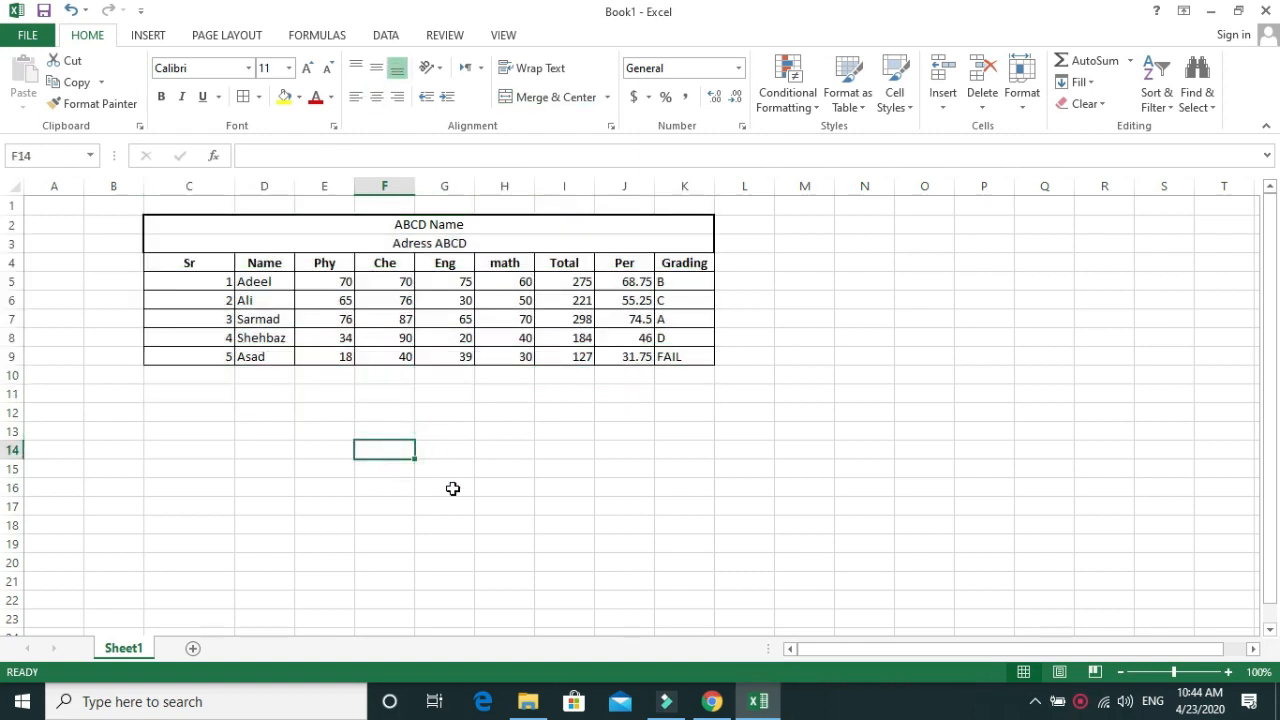